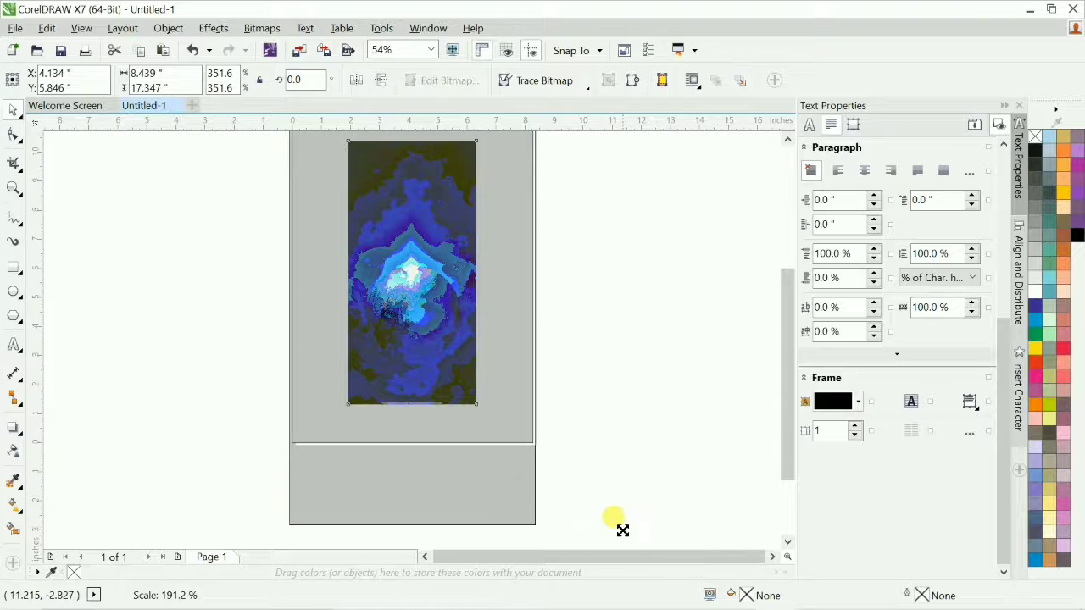
Step: Restore the full-colour view and PowerClip the space background bitmap inside the A4 page rectangle
{"action": "key", "text": "F4"}
{"action": "left_click", "coordinate": [637, 427]}
{"action": "key", "text": "shift+F9"}
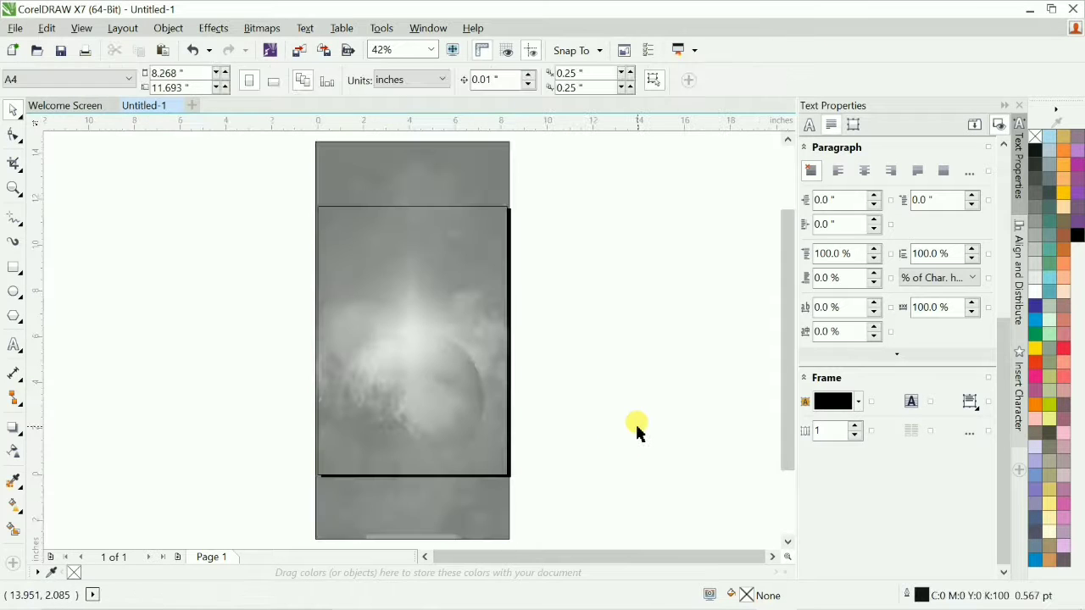
{"action": "key", "text": "shift+F9"}
{"action": "key", "text": "shift+F9"}
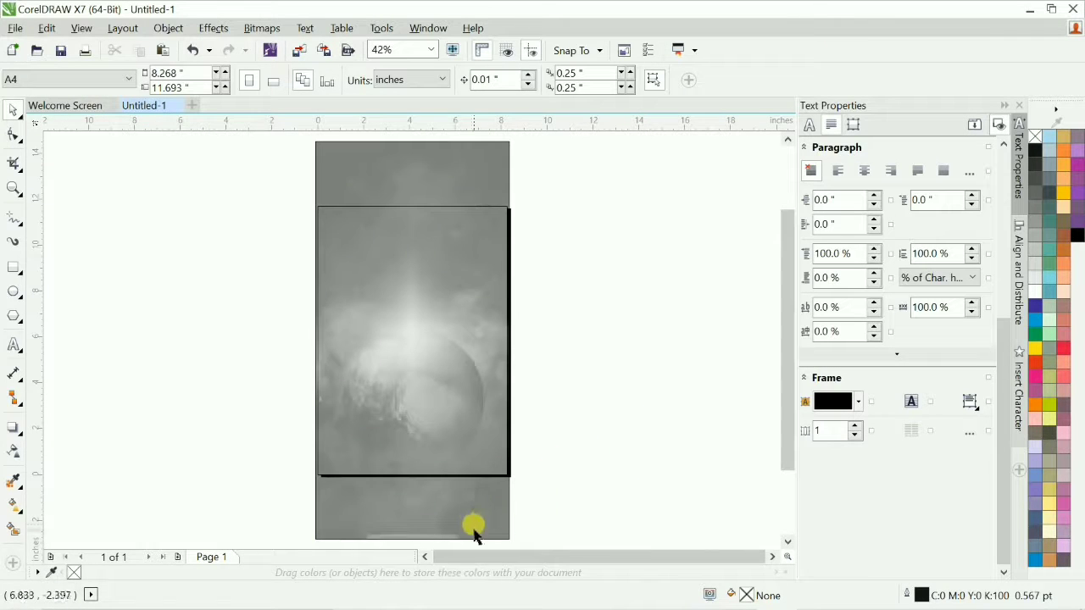
{"action": "left_click", "coordinate": [467, 507]}
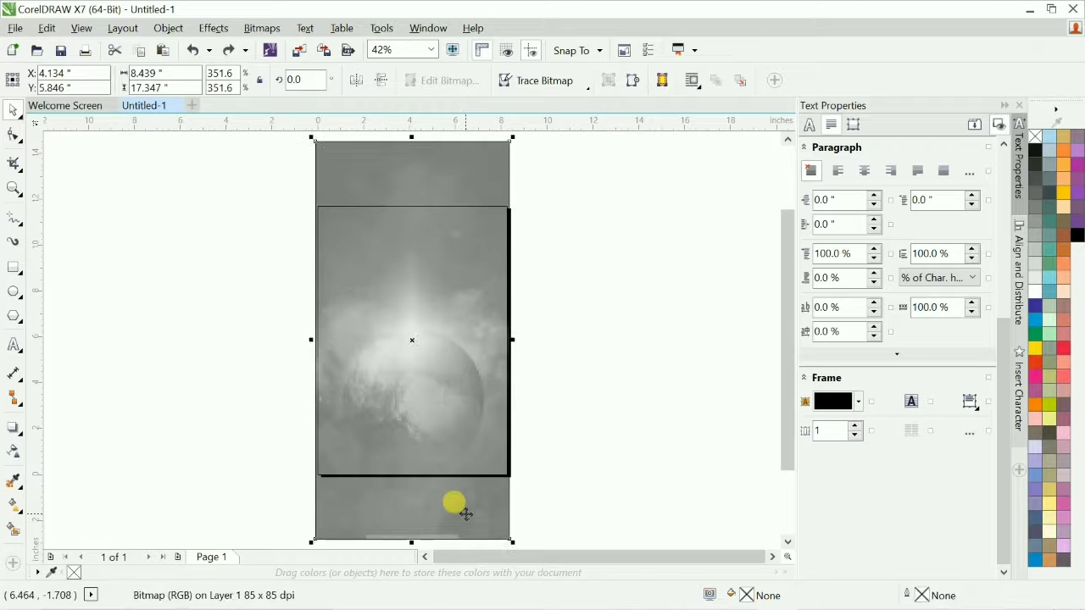
{"action": "key", "text": "shift+F9"}
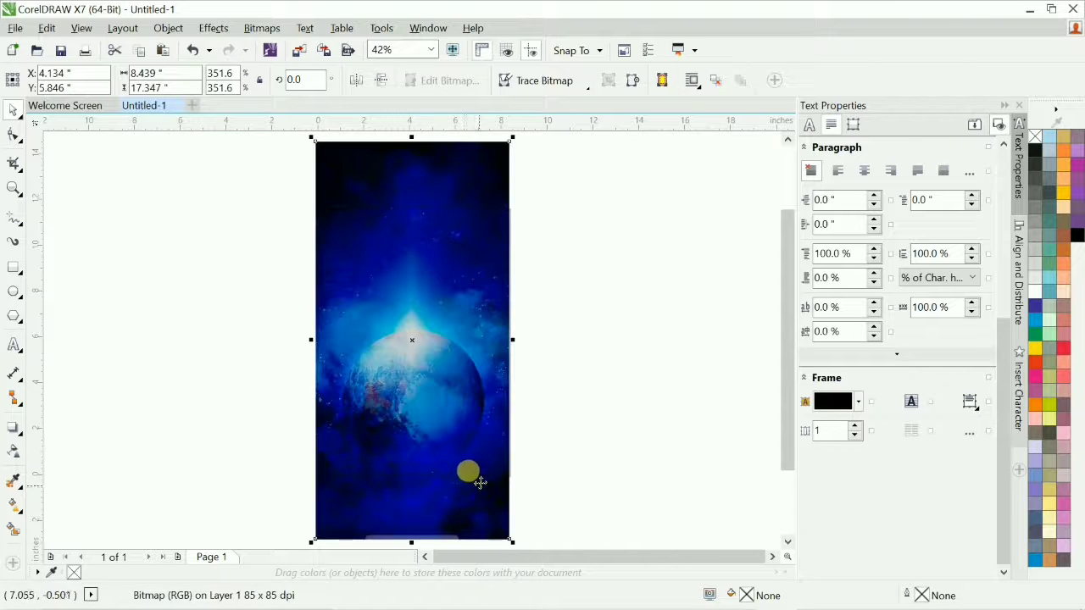
{"action": "key", "text": "alt+j"}
{"action": "key", "text": "w"}
{"action": "key", "text": "p"}
{"action": "left_click", "coordinate": [460, 403]}
{"action": "left_click", "coordinate": [594, 417]}
{"action": "scroll", "coordinate": [593, 421], "scroll_direction": "up", "scroll_amount": 1}
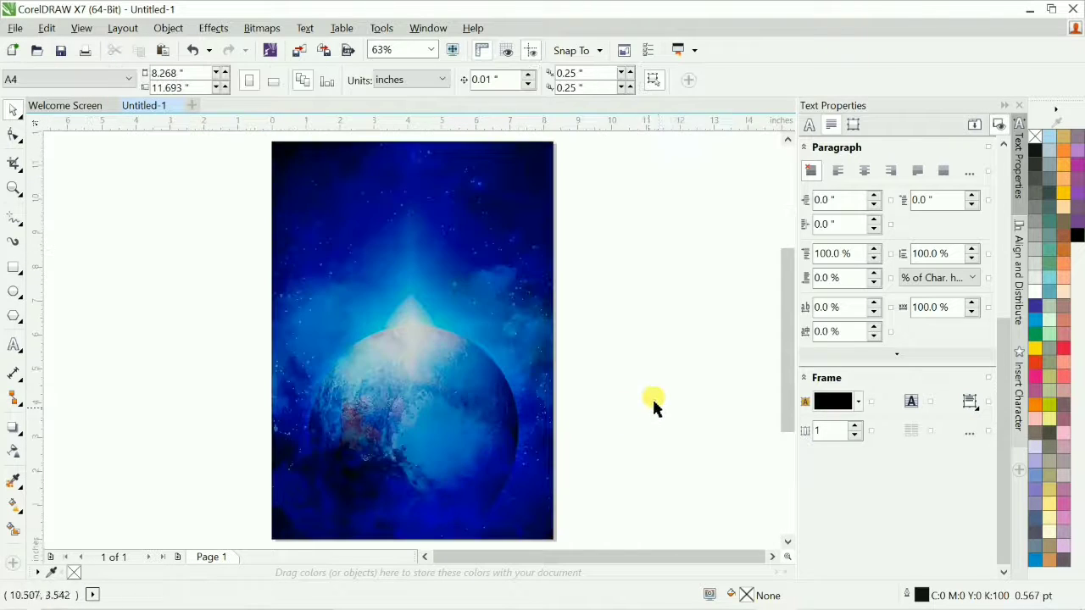
Step: Remove the outline from the page rectangle that holds the clipped space background
{"action": "left_click", "coordinate": [467, 406]}
{"action": "right_click", "coordinate": [1035, 136]}
{"action": "scroll", "coordinate": [680, 354], "scroll_direction": "down", "scroll_amount": 1}
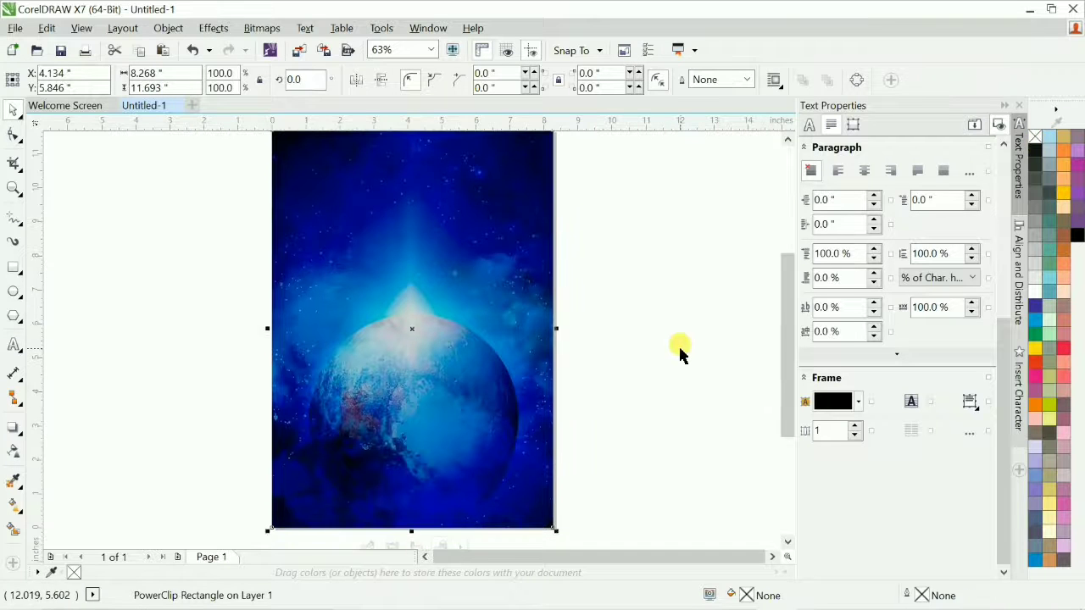
{"action": "left_click", "coordinate": [679, 355]}
{"action": "scroll", "coordinate": [680, 354], "scroll_direction": "down", "scroll_amount": 1}
{"action": "scroll", "coordinate": [679, 355], "scroll_direction": "up", "scroll_amount": 1}
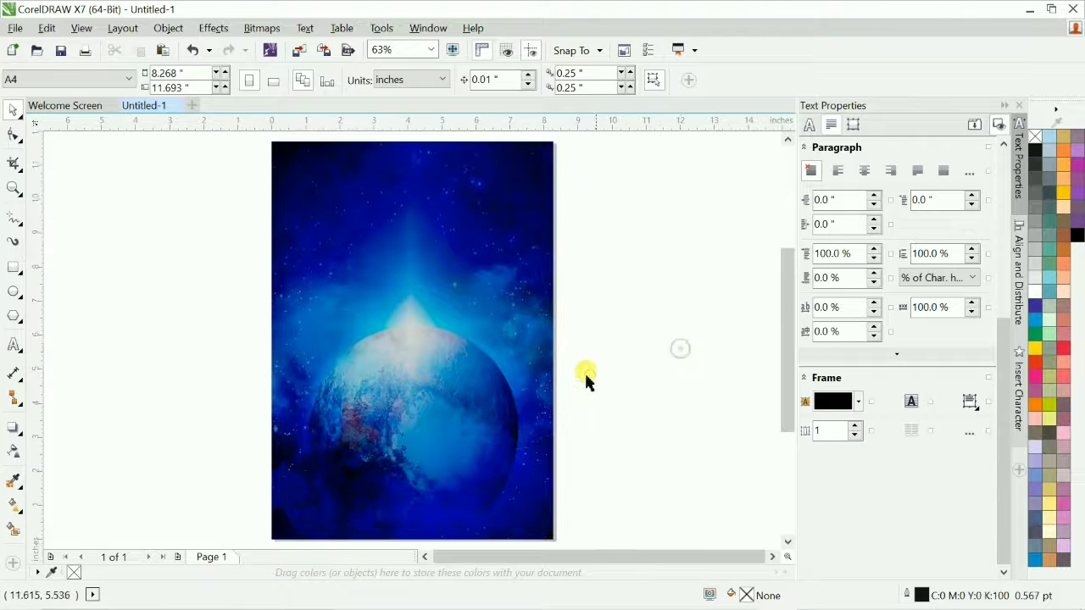
Step: Draw a full-page-width rectangular strip about 0.42 inch high across the lower part of the cover
{"action": "scroll", "coordinate": [235, 447], "scroll_direction": "up", "scroll_amount": 2}
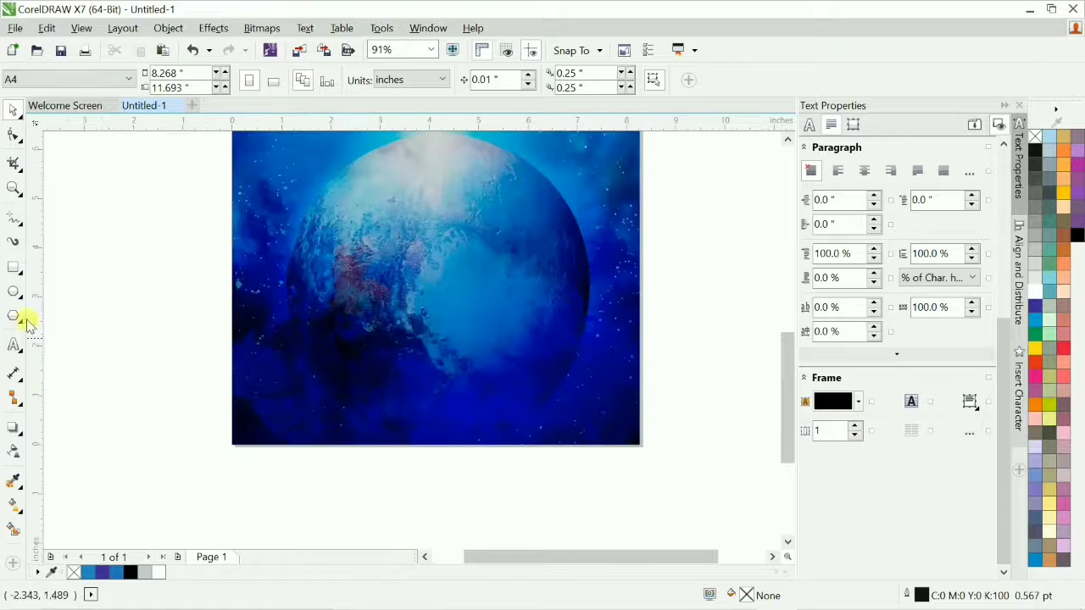
{"action": "left_click", "coordinate": [14, 267]}
{"action": "left_click_drag", "start_coordinate": [229, 377], "coordinate": [642, 399]}
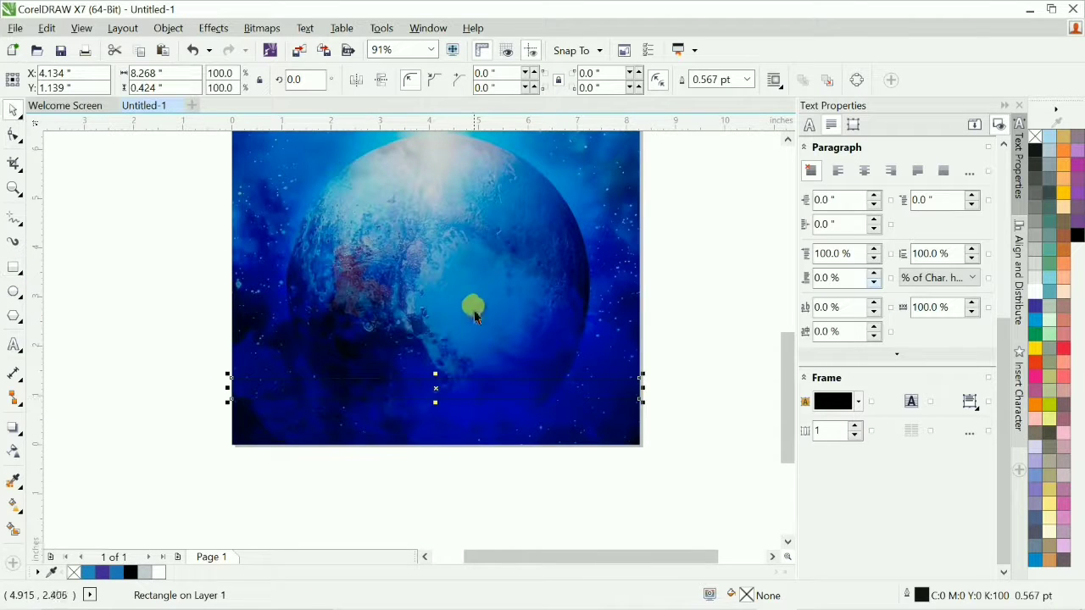
Step: Fill the strip with a blue sampled from the planet and remove its outline
{"action": "left_click", "coordinate": [14, 479]}
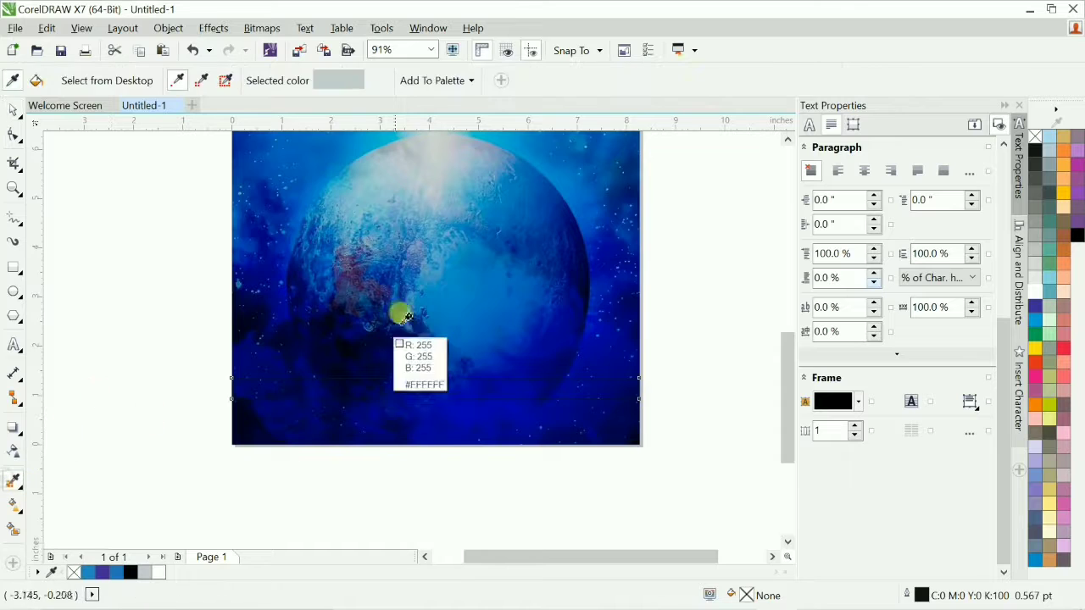
{"action": "left_click", "coordinate": [468, 293]}
{"action": "left_click", "coordinate": [477, 385]}
{"action": "key", "text": "space"}
{"action": "right_click", "coordinate": [1035, 137]}
{"action": "left_click", "coordinate": [728, 358]}
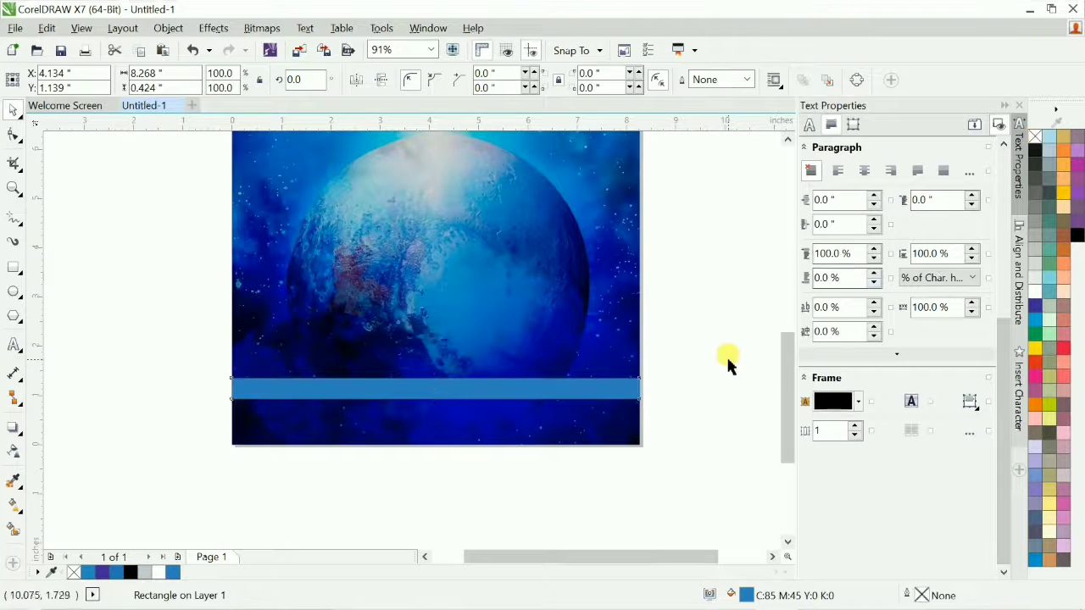
Step: Draw a white-outlined margin rectangle measuring 7.5 by 10 inches, centred on the page
{"action": "scroll", "coordinate": [635, 348], "scroll_direction": "down", "scroll_amount": 2}
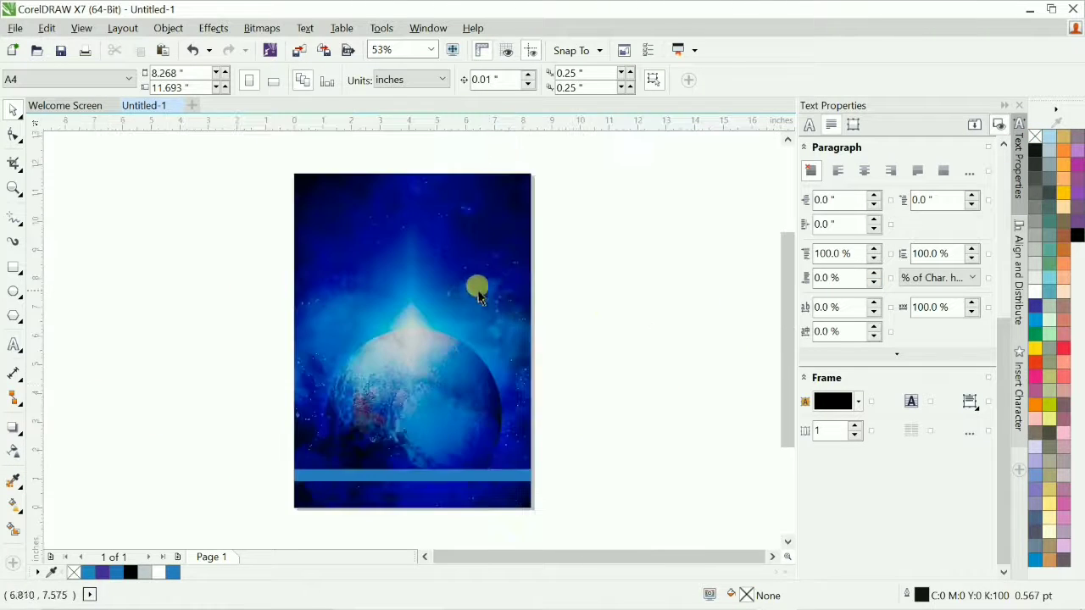
{"action": "key", "text": "F6"}
{"action": "left_click_drag", "start_coordinate": [344, 233], "coordinate": [445, 322]}
{"action": "key", "text": "space"}
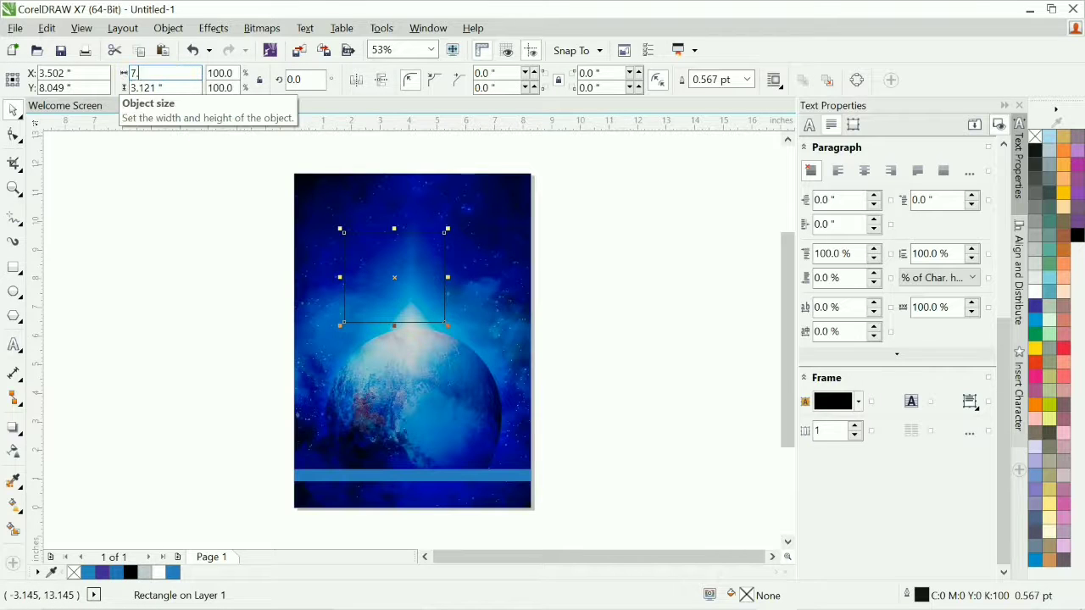
{"action": "type", "text": "7.5"}
{"action": "key", "text": "Tab"}
{"action": "type", "text": "10"}
{"action": "key", "text": "Return"}
{"action": "key", "text": "p"}
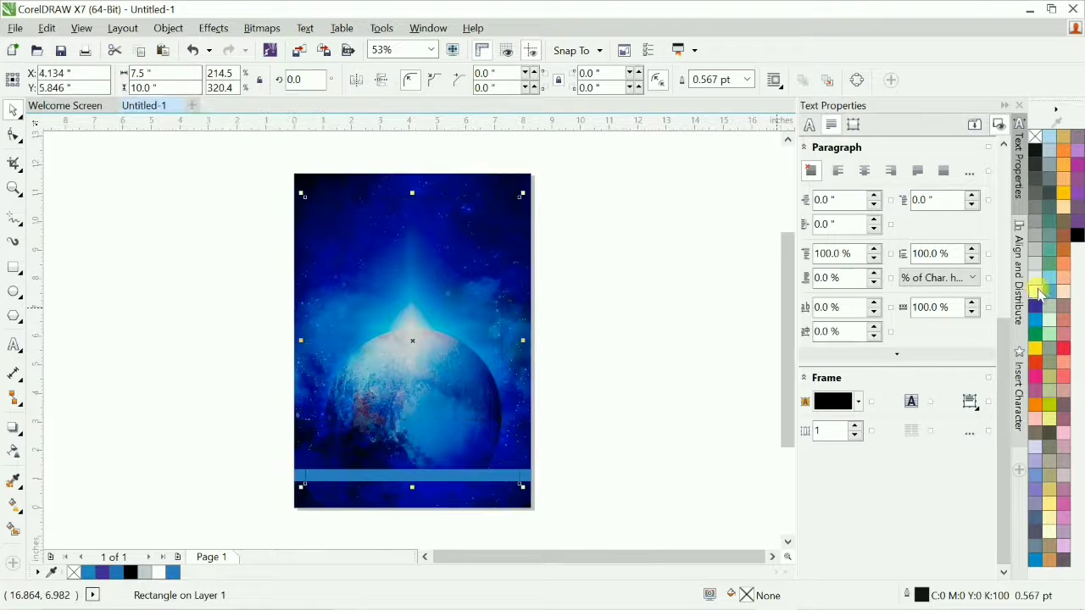
{"action": "left_click", "coordinate": [170, 392]}
Step: Align the blue strip's bottom edge with the bottom edge of the margin rectangle
{"action": "left_click_drag", "start_coordinate": [170, 390], "coordinate": [652, 523]}
{"action": "left_click", "coordinate": [530, 368]}
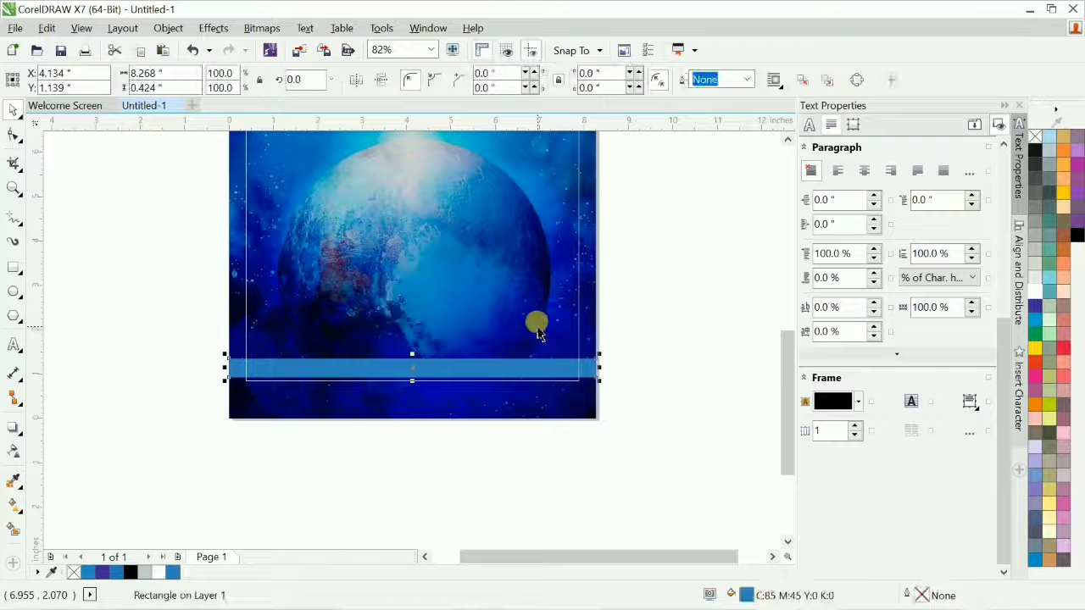
{"action": "left_click", "coordinate": [537, 324], "text": "shift"}
{"action": "key", "text": "b"}
{"action": "left_click", "coordinate": [551, 372]}
{"action": "left_click", "coordinate": [651, 371]}
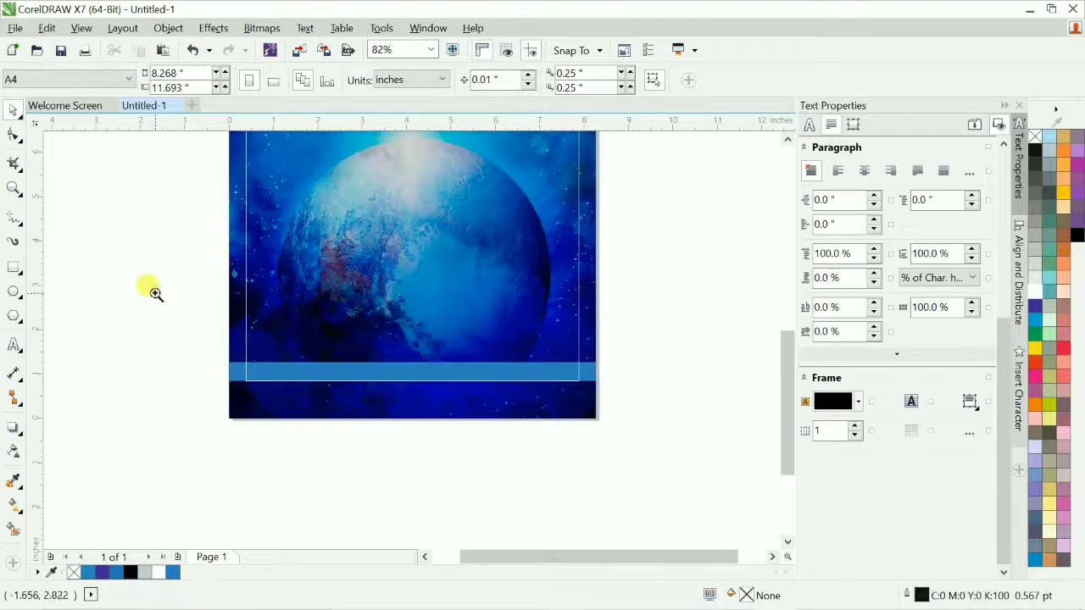
Step: Set the blue strip's height to 0.5 inch and realign its bottom edge with the margin rectangle
{"action": "scroll", "coordinate": [155, 293], "scroll_direction": "up", "scroll_amount": 1}
{"action": "left_click_drag", "start_coordinate": [78, 303], "coordinate": [644, 395]}
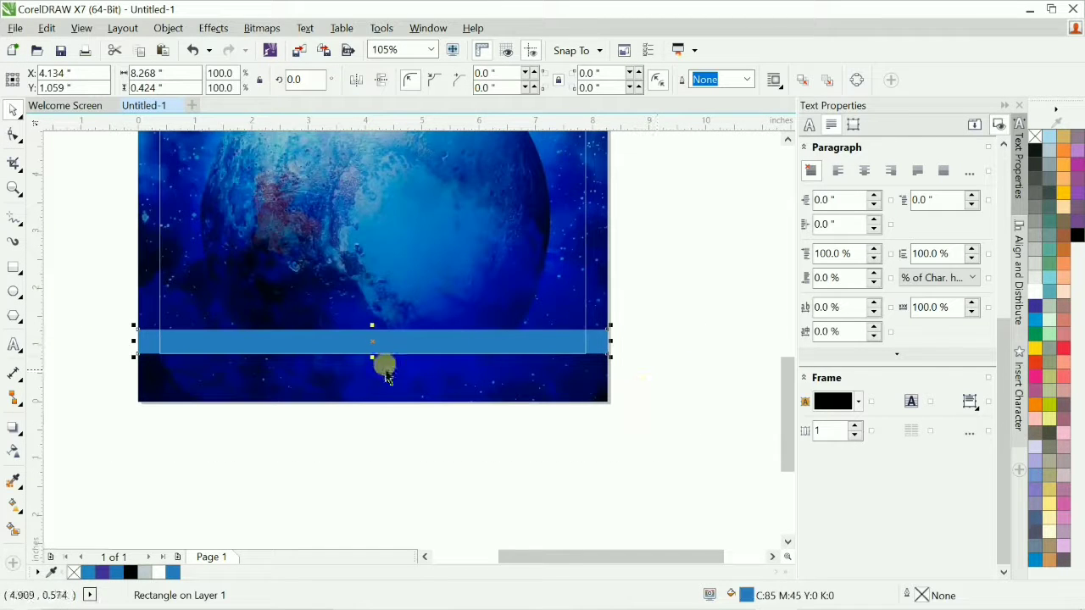
{"action": "scroll", "coordinate": [386, 343], "scroll_direction": "up", "scroll_amount": 1}
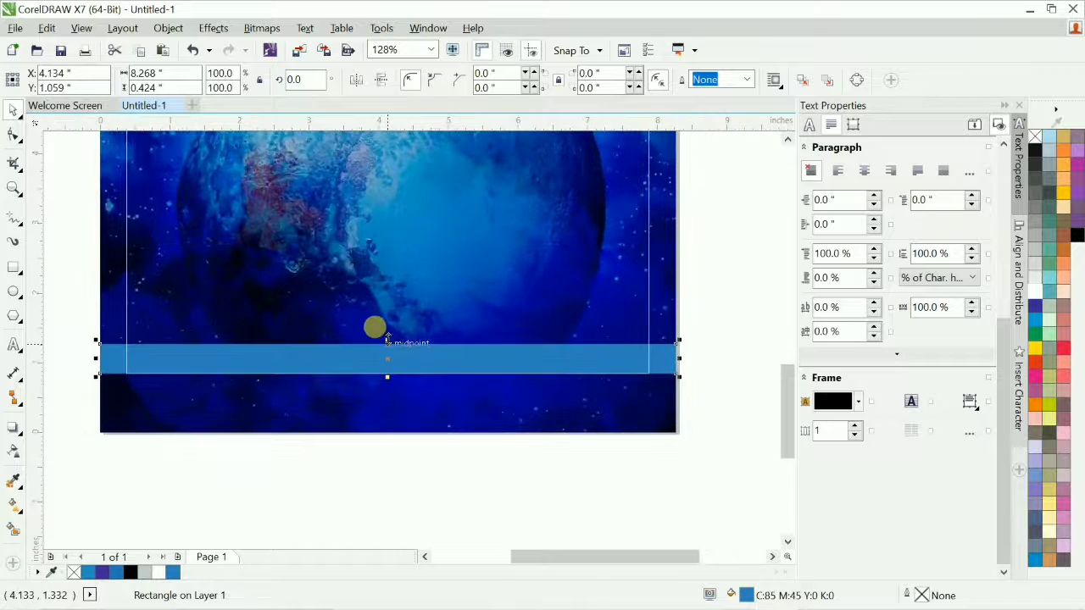
{"action": "type", "text": "0.5"}
{"action": "key", "text": "Return"}
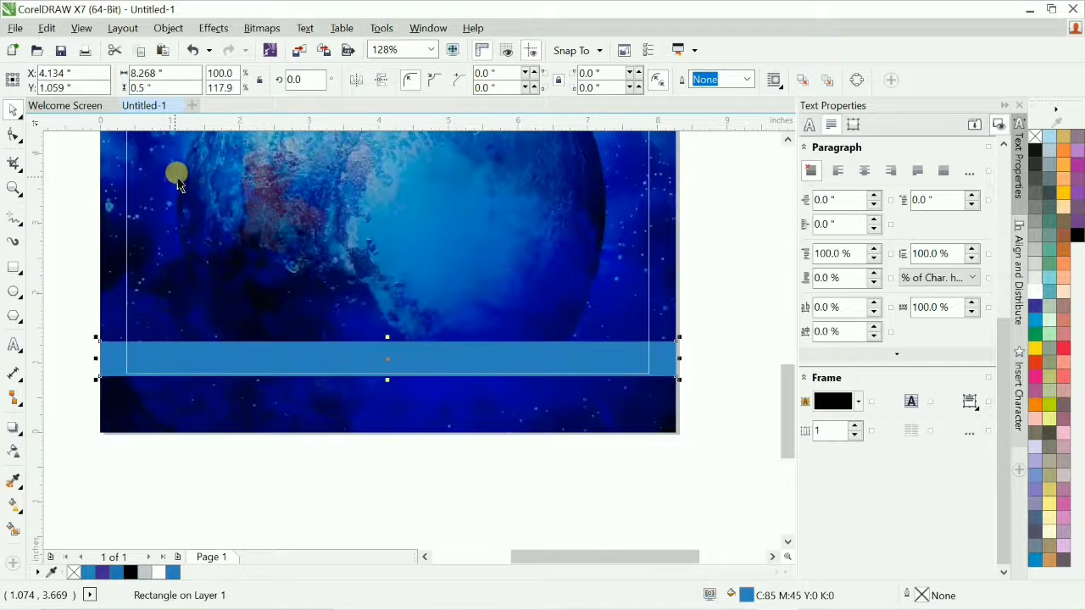
{"action": "left_click", "coordinate": [700, 331]}
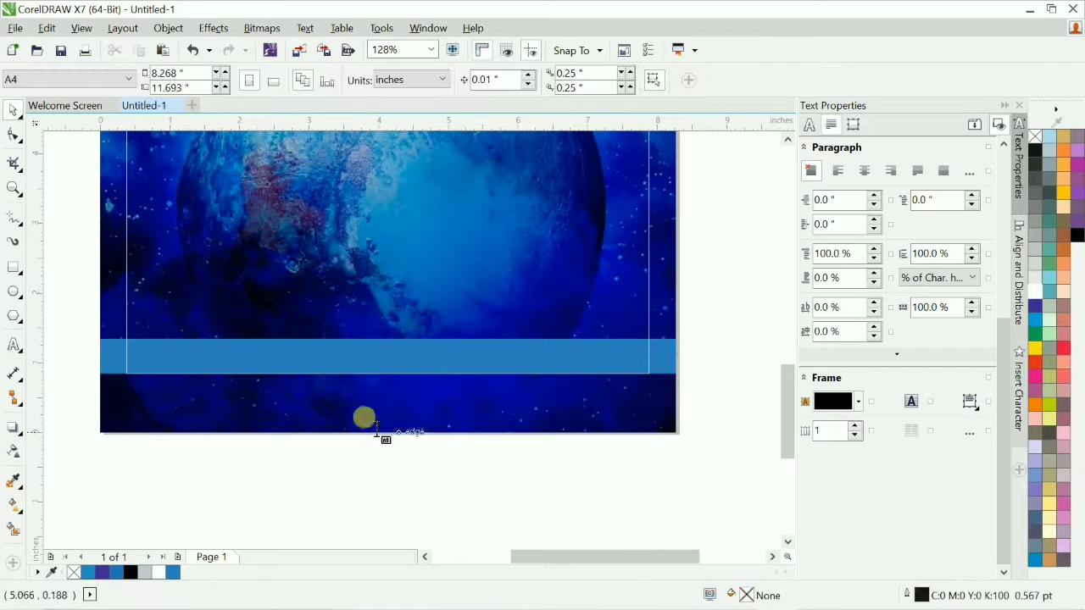
Step: Add the artistic text "A4 Exercise Notebook" on the blue strip
{"action": "key", "text": "F8"}
{"action": "left_click", "coordinate": [259, 360]}
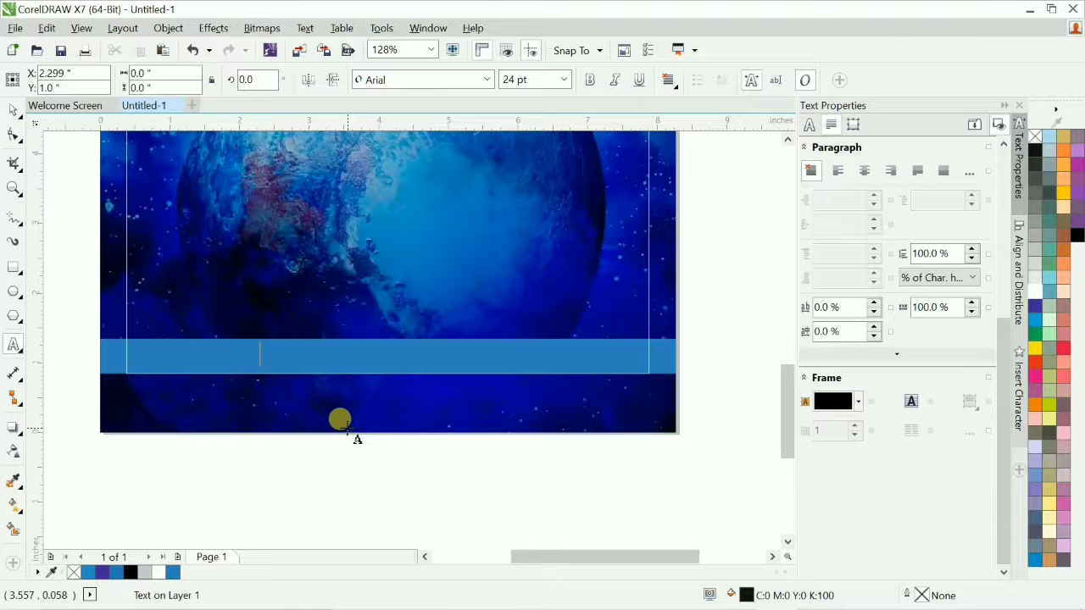
{"action": "type", "text": "A4 Exercise Notebook"}
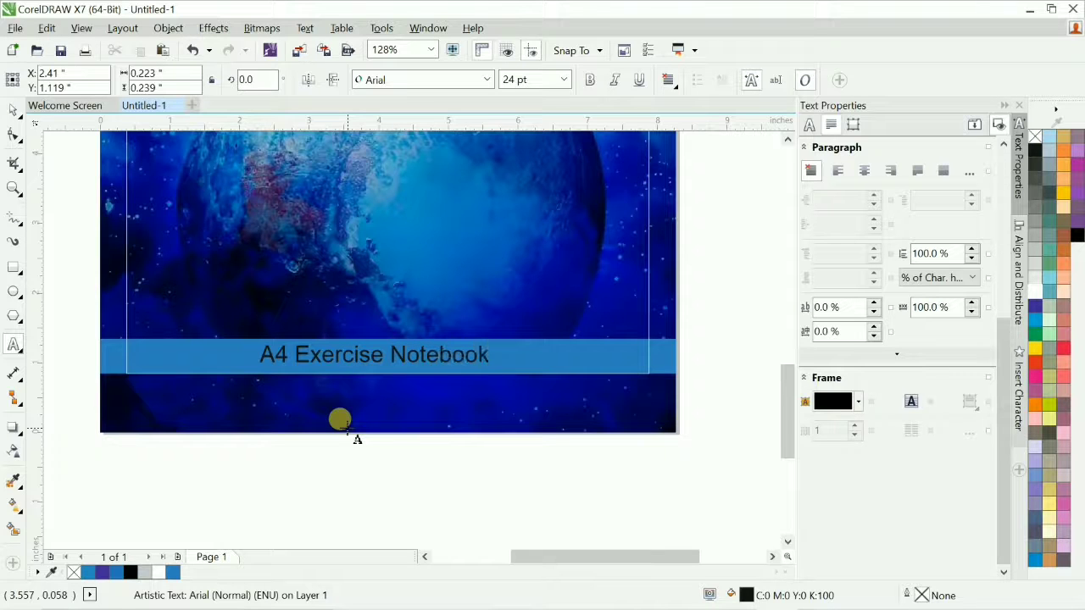
{"action": "key", "text": "ctrl+space"}
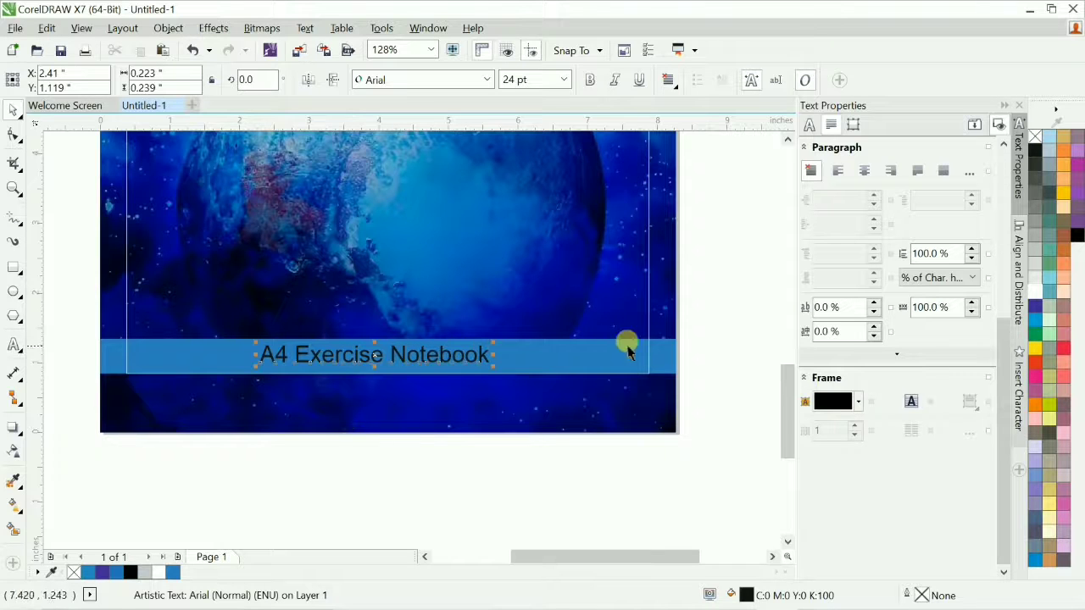
Step: Centre the "A4 Exercise Notebook" text horizontally and vertically on the blue strip
{"action": "left_click", "coordinate": [660, 355], "text": "shift"}
{"action": "key", "text": "c"}
{"action": "key", "text": "e"}
{"action": "left_click", "coordinate": [660, 355], "text": "shift"}
{"action": "left_click", "coordinate": [717, 348]}
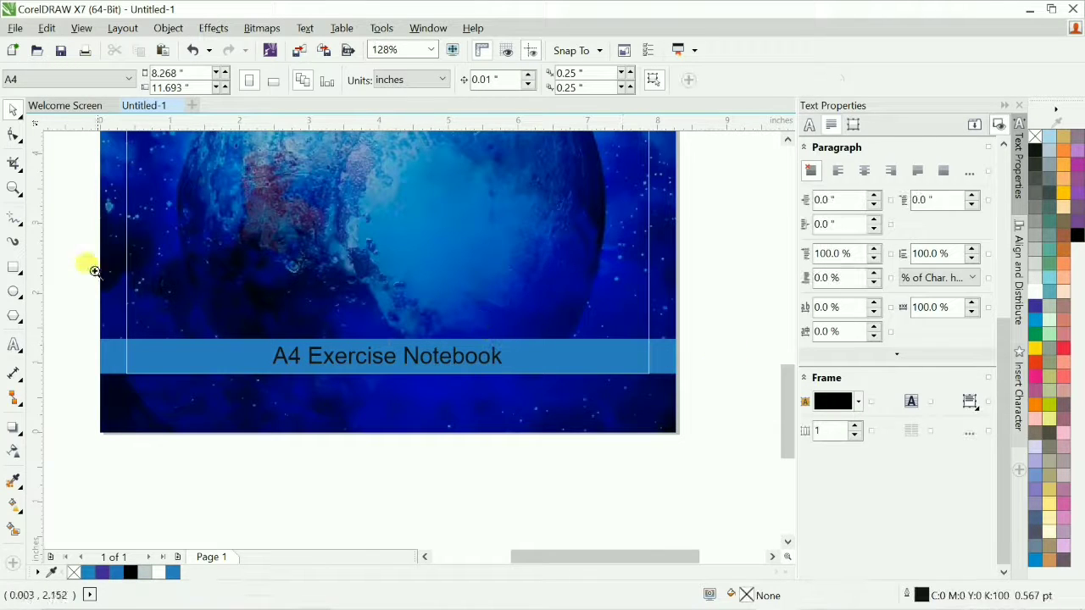
Step: Remove "A4" from the title text and paste it as a separate text object below the strip
{"action": "left_click_drag", "start_coordinate": [85, 266], "coordinate": [636, 426]}
{"action": "key", "text": "shift+F2"}
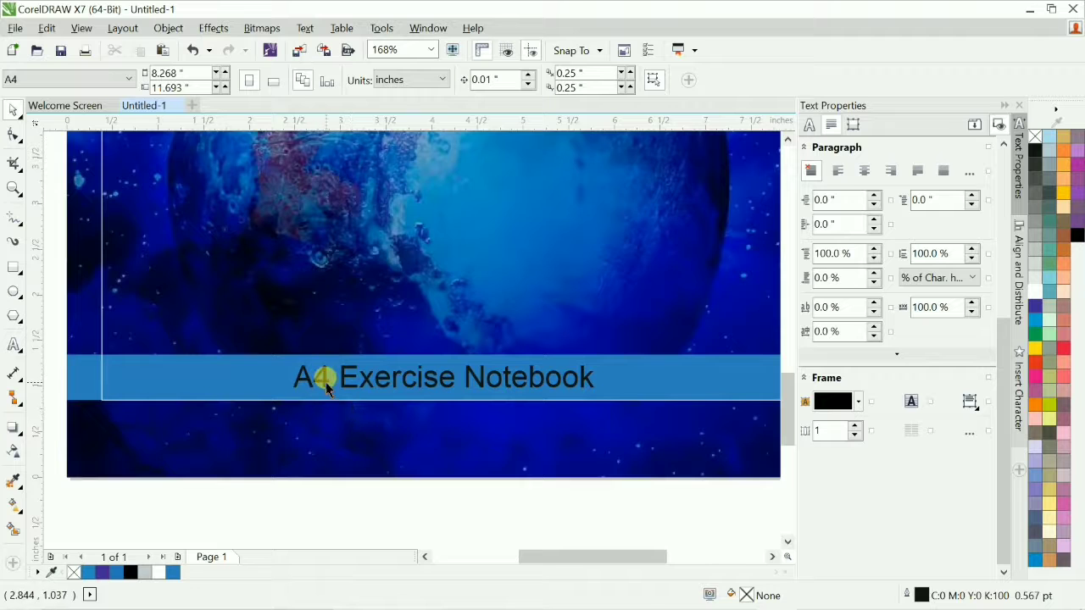
{"action": "double_click", "coordinate": [327, 386]}
{"action": "double_click", "coordinate": [318, 377]}
{"action": "key", "text": "ctrl+c"}
{"action": "key", "text": "Delete"}
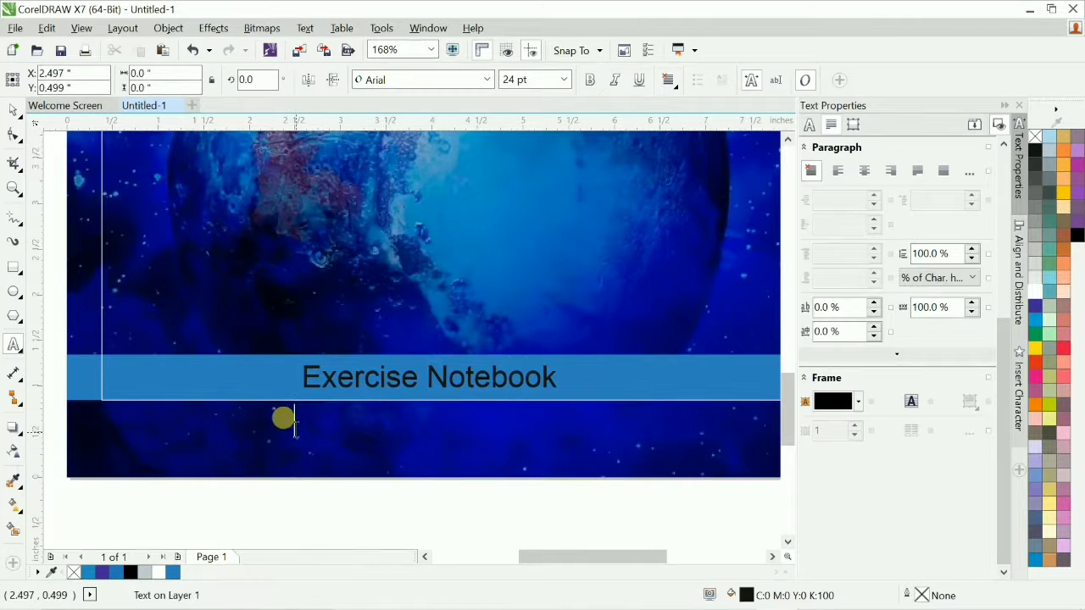
{"action": "key", "text": "ctrl+v"}
{"action": "key", "text": "ctrl+space"}
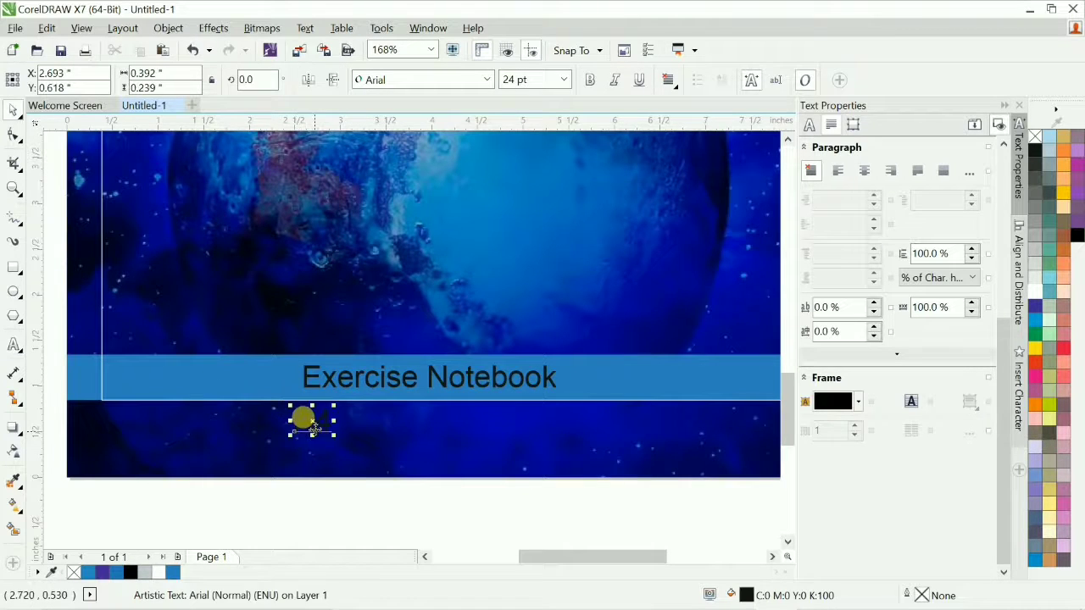
Step: Move the separate "A4" text in front of "Exercise Notebook" and align the two vertically
{"action": "left_click_drag", "start_coordinate": [315, 428], "coordinate": [277, 378]}
{"action": "left_click", "coordinate": [307, 378], "text": "shift"}
{"action": "key", "text": "e"}
{"action": "left_click", "coordinate": [262, 377]}
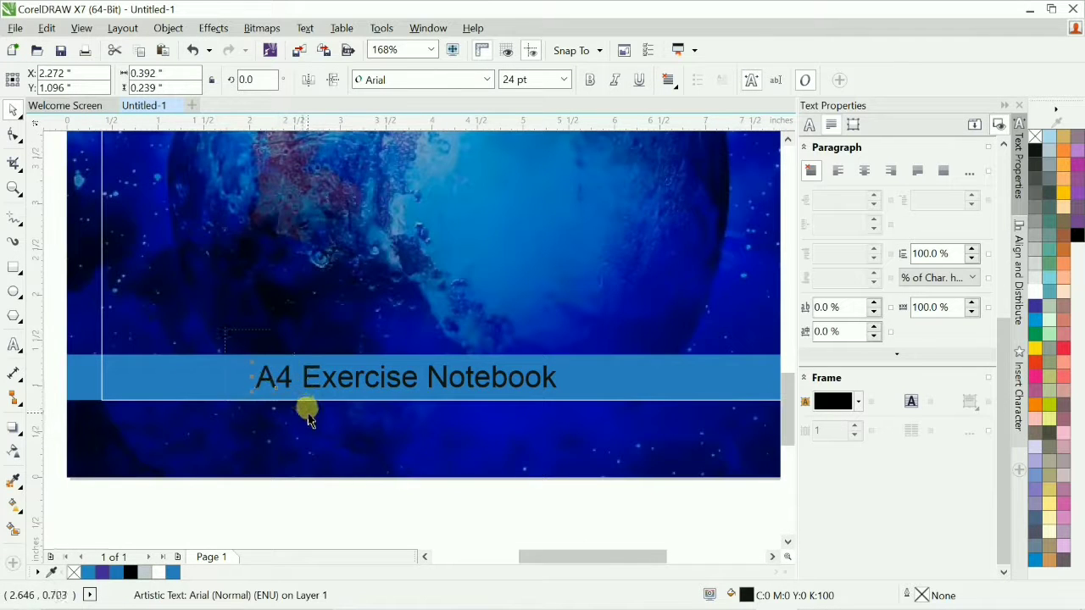
Step: Enlarge the "A4" text to about 103 pt and make it bold
{"action": "left_click_drag", "start_coordinate": [294, 391], "coordinate": [361, 467]}
{"action": "key", "text": "ctrl+z"}
{"action": "left_click", "coordinate": [591, 80]}
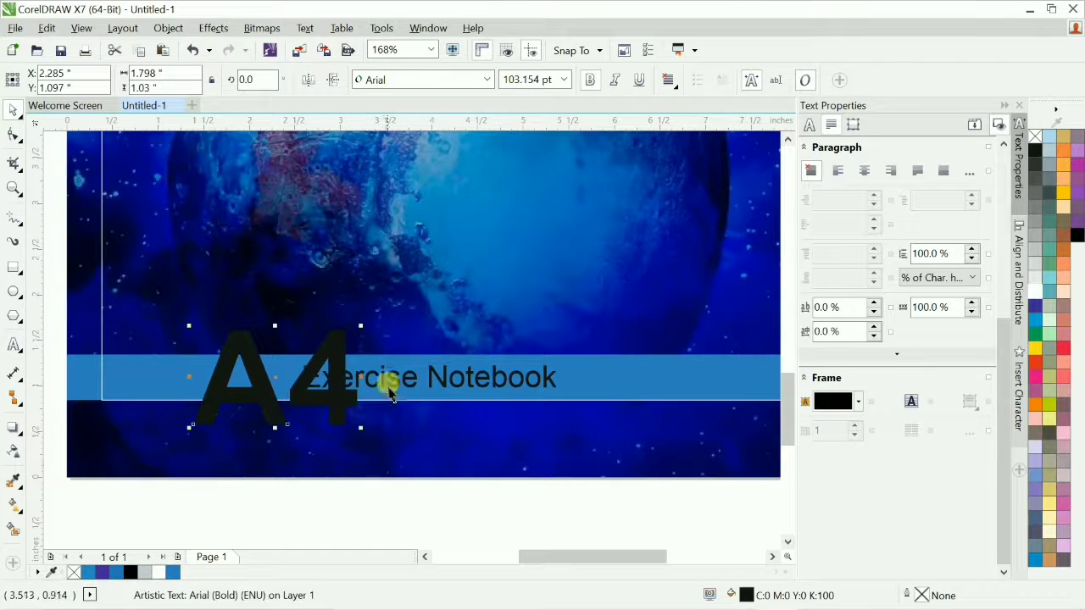
Step: Move the large "A4" clear of "Exercise Notebook" and fill it white
{"action": "left_click", "coordinate": [394, 377]}
{"action": "left_click_drag", "start_coordinate": [331, 339], "coordinate": [285, 356]}
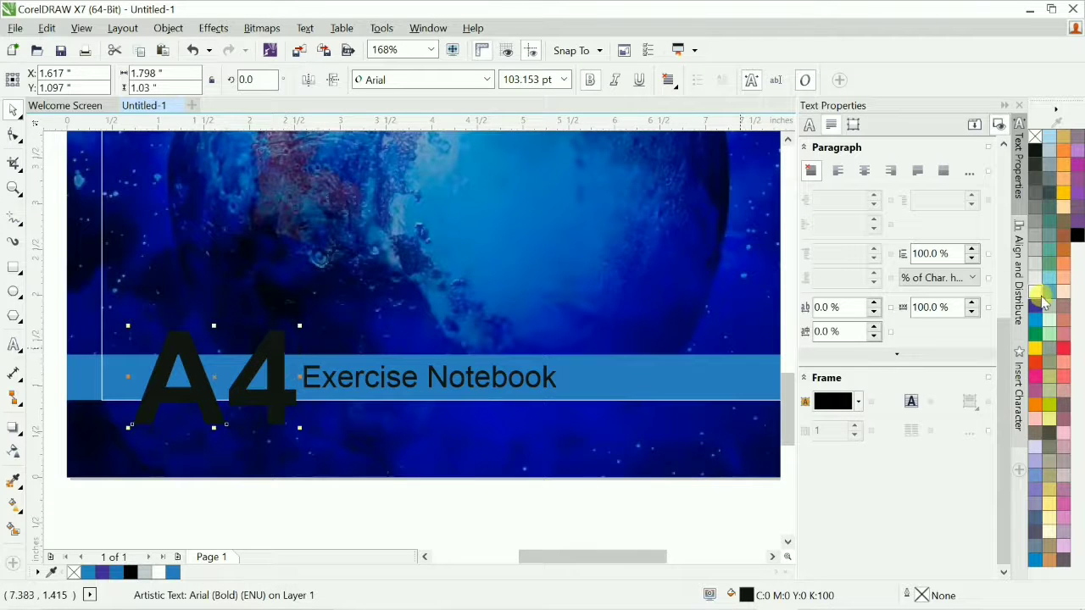
{"action": "left_click", "coordinate": [1039, 294]}
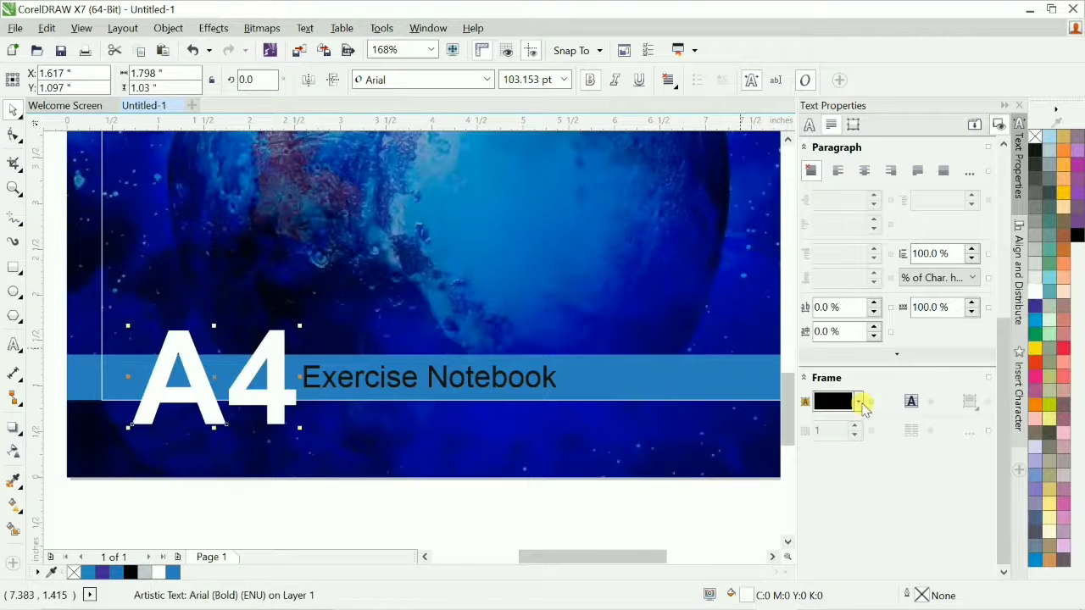
Step: Try to clip a black copy of "A4" inside the margin rectangle, reorder the white "A4" and shift the rectangle
{"action": "left_click", "coordinate": [1035, 150]}
{"action": "left_click", "coordinate": [102, 356]}
{"action": "key", "text": "ctrl+z"}
{"action": "left_click", "coordinate": [194, 373]}
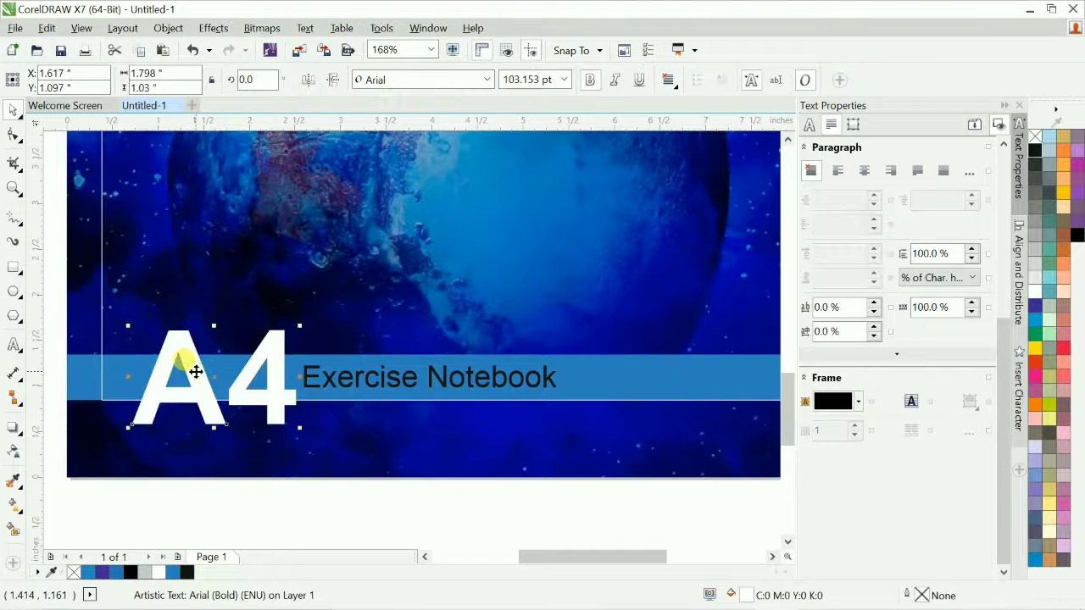
{"action": "key", "text": "ctrl+Page_Down"}
{"action": "key", "text": "ctrl+Page_Down"}
{"action": "key", "text": "ctrl+Page_Up"}
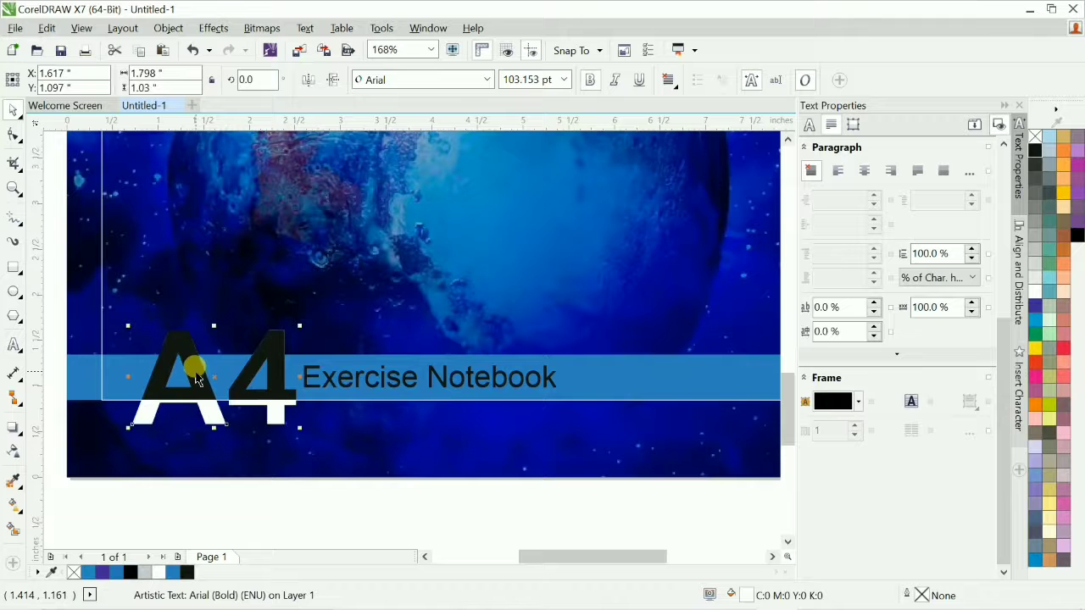
{"action": "left_click_drag", "start_coordinate": [103, 382], "coordinate": [132, 364]}
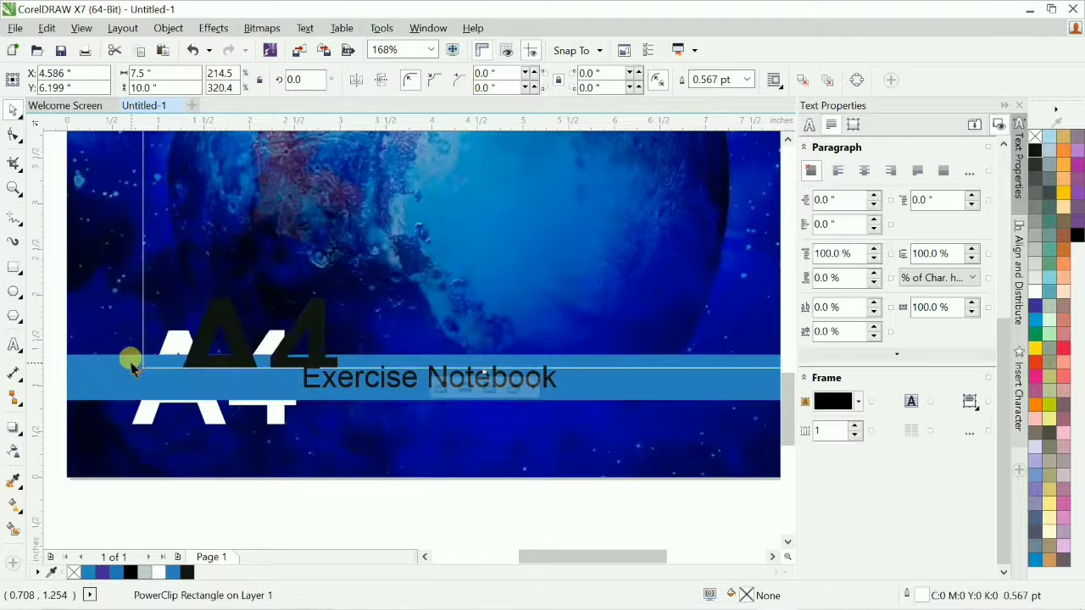
Step: Undo the margin rectangle's move, the reordering and the clipping of the black "A4" copy
{"action": "key", "text": "ctrl+z"}
{"action": "key", "text": "ctrl+z"}
{"action": "key", "text": "ctrl+z"}
{"action": "key", "text": "ctrl+z"}
{"action": "key", "text": "ctrl+z"}
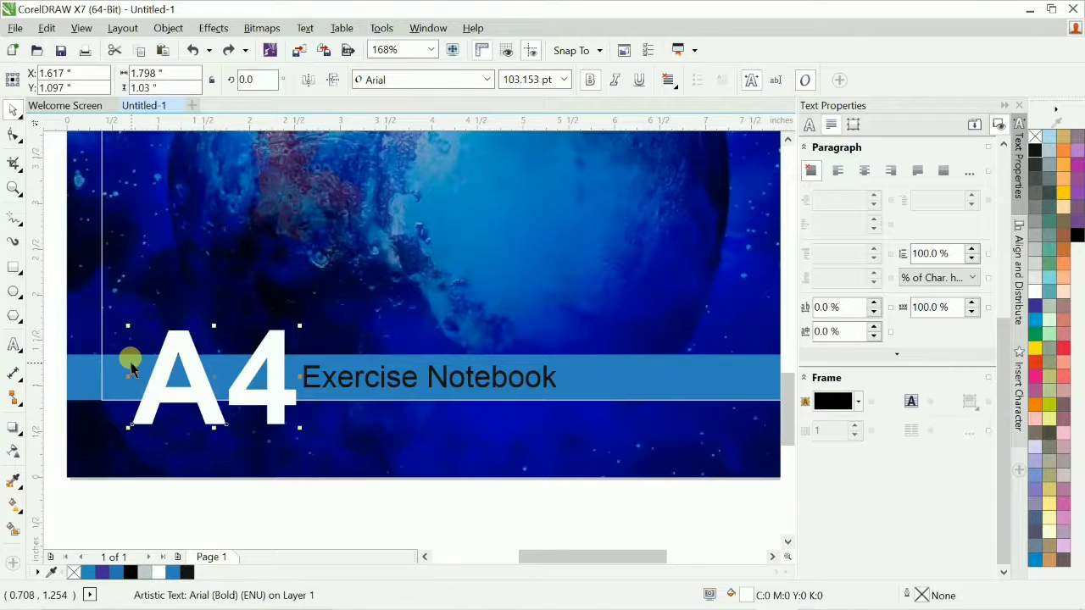
{"action": "key", "text": "alt+c"}
{"action": "key", "text": "w"}
{"action": "key", "text": "p"}
{"action": "left_click", "coordinate": [192, 388]}
{"action": "key", "text": "ctrl+z"}
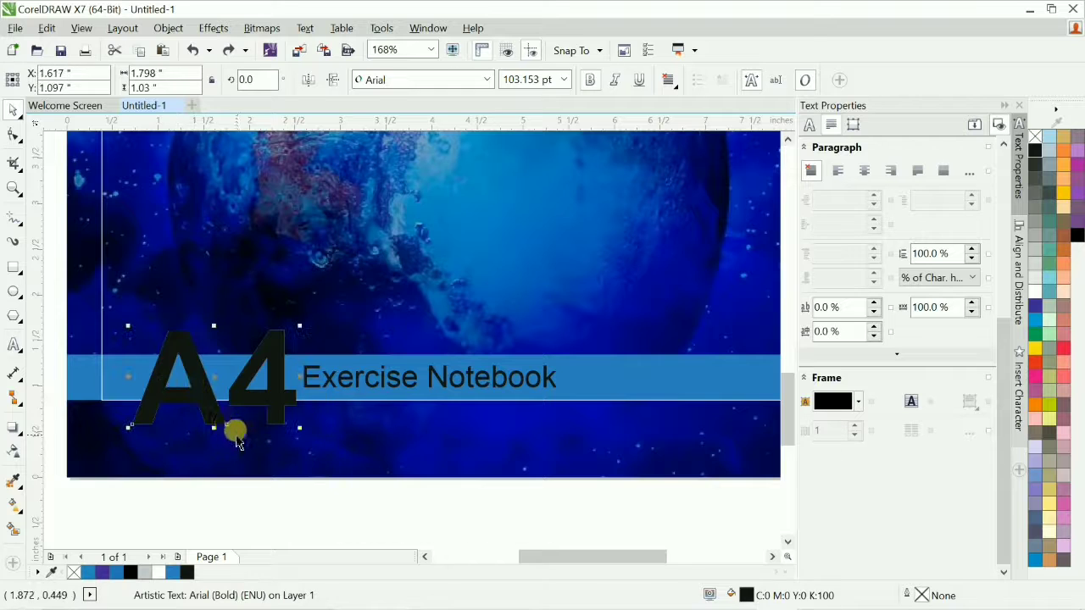
Step: Clip the black copy of "A4" inside the blue title strip with PowerClip
{"action": "key", "text": "alt+c"}
{"action": "key", "text": "w"}
{"action": "key", "text": "p"}
{"action": "left_click", "coordinate": [87, 372]}
Step: Send the white "A4" back so it sits behind the blue strip that contains the black copy
{"action": "left_click", "coordinate": [201, 381]}
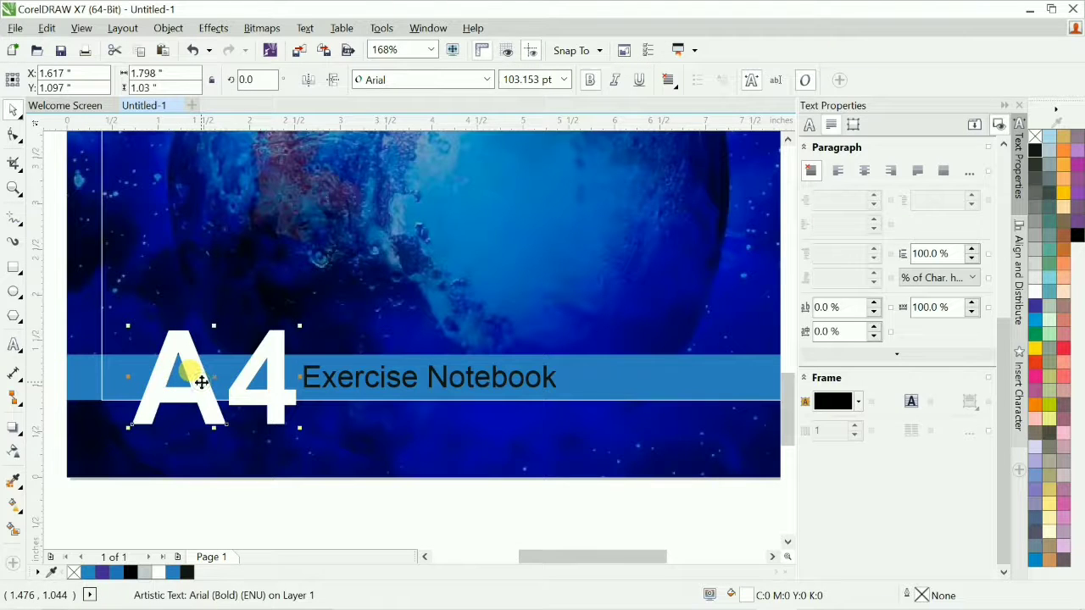
{"action": "key", "text": "ctrl+Page_Down"}
{"action": "scroll", "coordinate": [314, 370], "scroll_direction": "down", "scroll_amount": 2}
{"action": "left_click", "coordinate": [151, 387]}
{"action": "key", "text": "F2"}
{"action": "left_click_drag", "start_coordinate": [168, 294], "coordinate": [547, 430]}
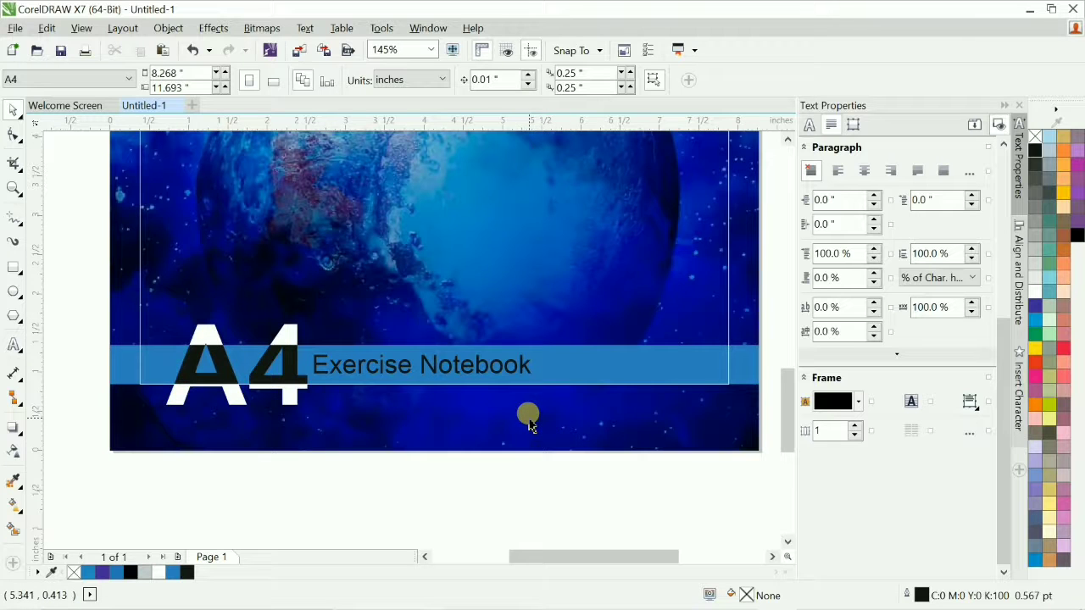
{"action": "key", "text": "F3"}
{"action": "left_click_drag", "start_coordinate": [160, 300], "coordinate": [661, 462]}
Step: Make the "Exercise Notebook" text bold
{"action": "left_click", "coordinate": [436, 352]}
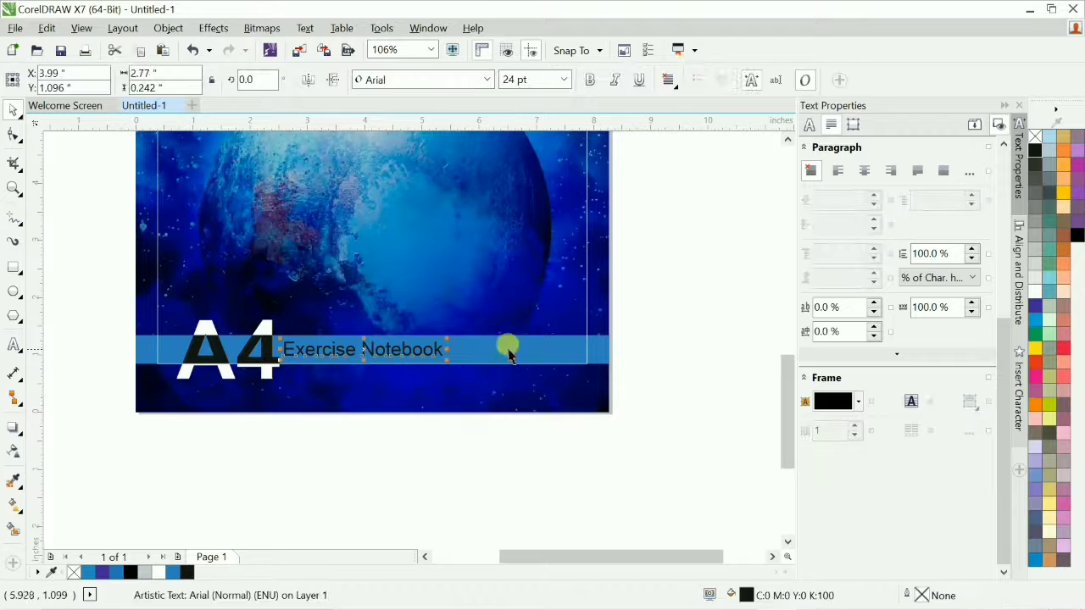
{"action": "left_click", "coordinate": [589, 79]}
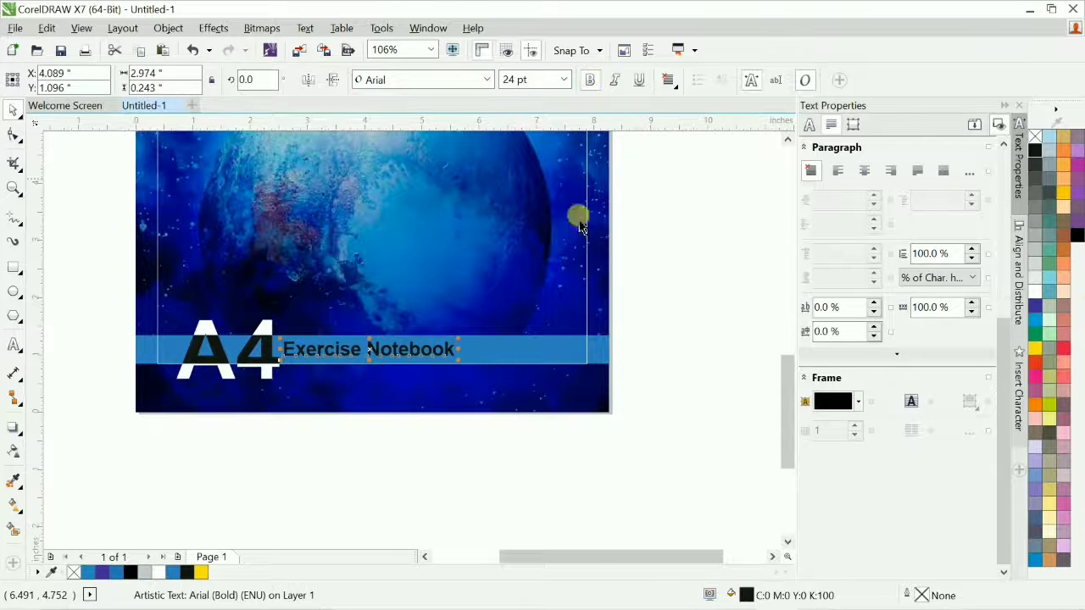
{"action": "left_click", "coordinate": [593, 359], "text": "shift"}
{"action": "left_click", "coordinate": [593, 358], "text": "shift"}
{"action": "left_click", "coordinate": [700, 348]}
{"action": "scroll", "coordinate": [705, 370], "scroll_direction": "up", "scroll_amount": 2}
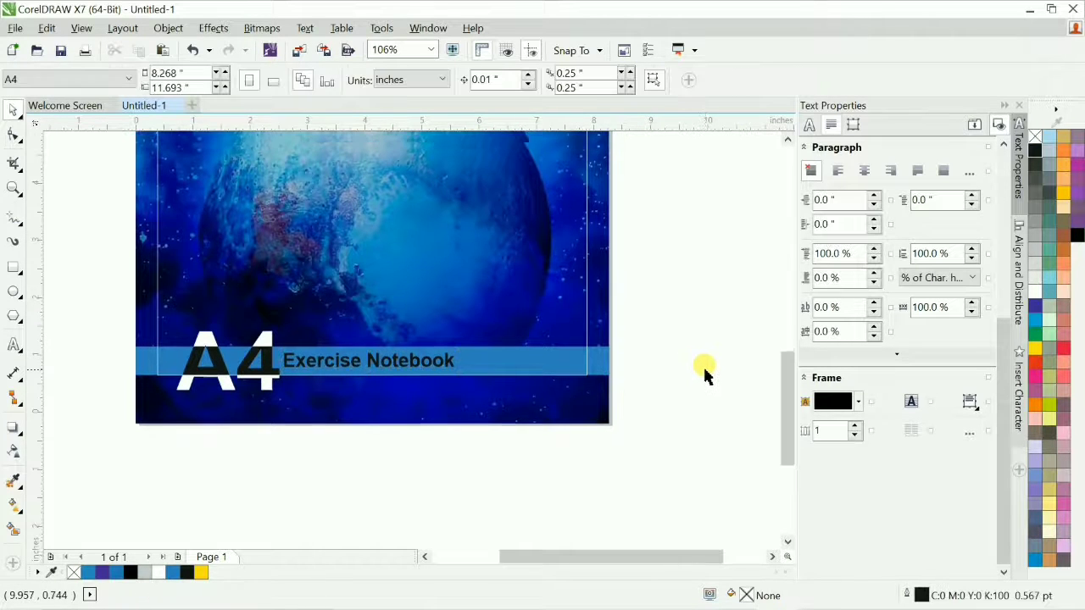
{"action": "scroll", "coordinate": [603, 381], "scroll_direction": "down", "scroll_amount": 2}
Step: Centre the "Exercise Notebook" text horizontally on the blue title strip
{"action": "key", "text": "F2"}
{"action": "left_click_drag", "start_coordinate": [318, 278], "coordinate": [693, 412]}
{"action": "left_click_drag", "start_coordinate": [259, 367], "coordinate": [424, 445]}
{"action": "left_click", "coordinate": [521, 396], "text": "shift"}
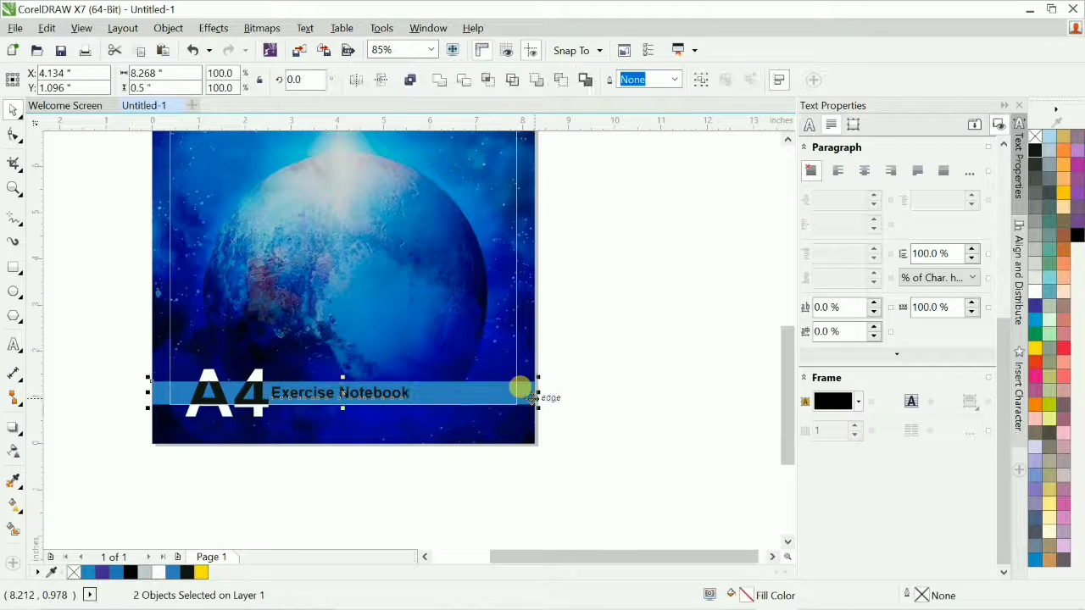
{"action": "key", "text": "c"}
{"action": "left_click", "coordinate": [522, 396], "text": "shift"}
{"action": "left_click", "coordinate": [592, 438]}
{"action": "scroll", "coordinate": [592, 438], "scroll_direction": "up", "scroll_amount": 1}
{"action": "left_click", "coordinate": [507, 380]}
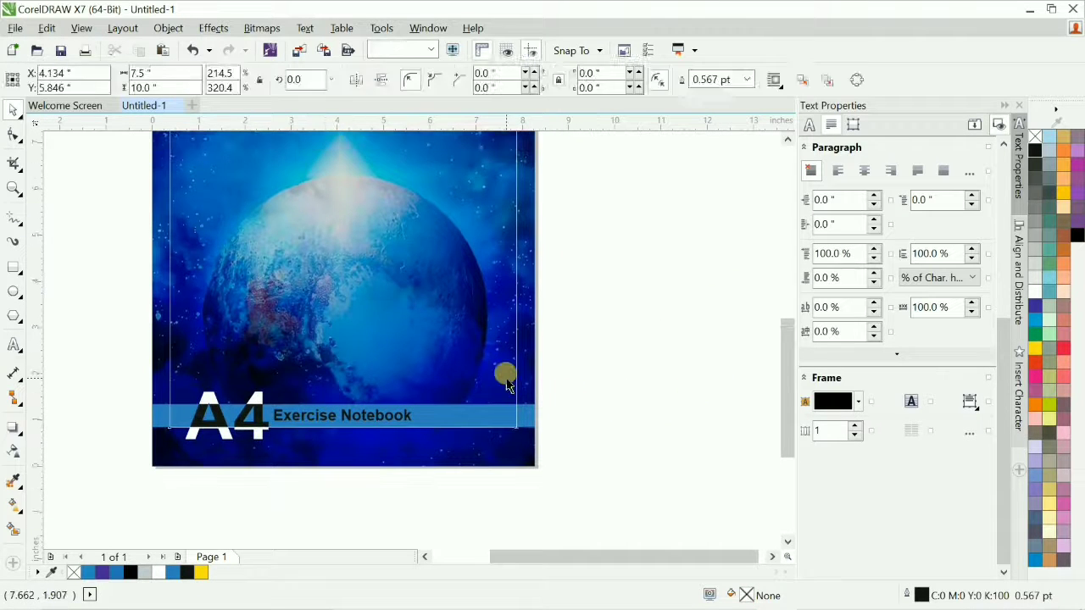
{"action": "left_click", "coordinate": [566, 423]}
Step: Draw a white, outline-free bar about 2.5 by 0.08 in from after "Exercise Notebook" to the page edge, centred vertically in the strip
{"action": "key", "text": "F2"}
{"action": "left_click_drag", "start_coordinate": [285, 385], "coordinate": [580, 451]}
{"action": "key", "text": "F6"}
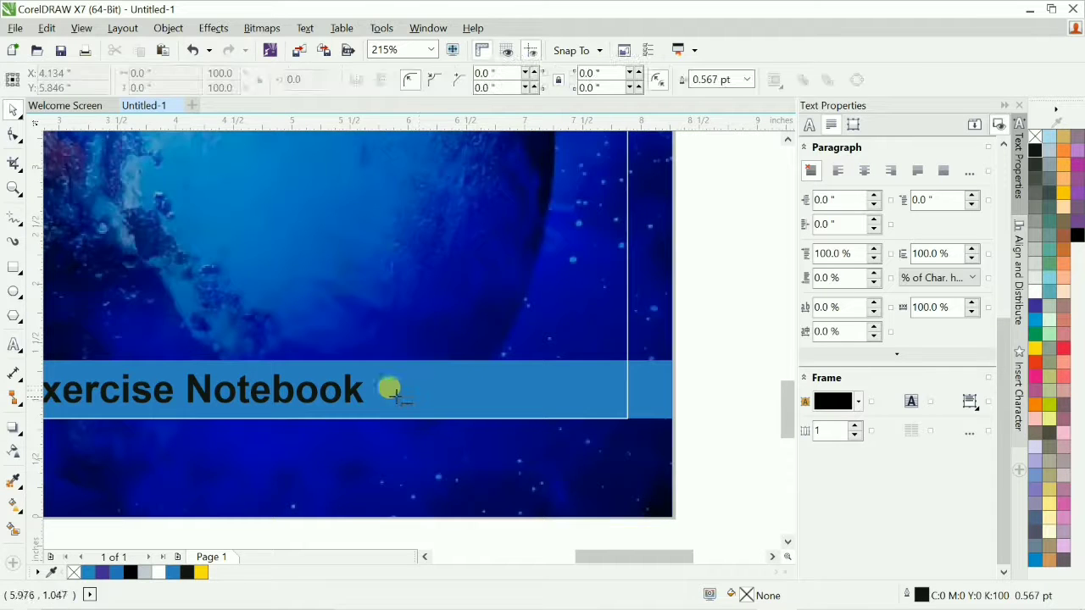
{"action": "left_click_drag", "start_coordinate": [380, 389], "coordinate": [676, 395]}
{"action": "left_click", "coordinate": [1049, 136]}
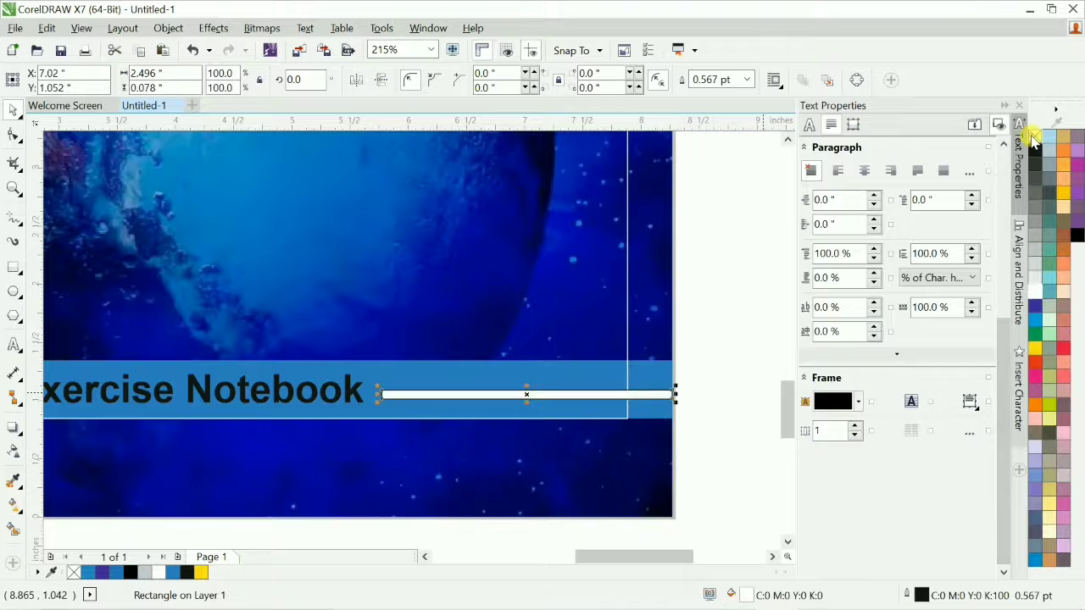
{"action": "left_click", "coordinate": [642, 367], "text": "shift"}
{"action": "left_click", "coordinate": [721, 383]}
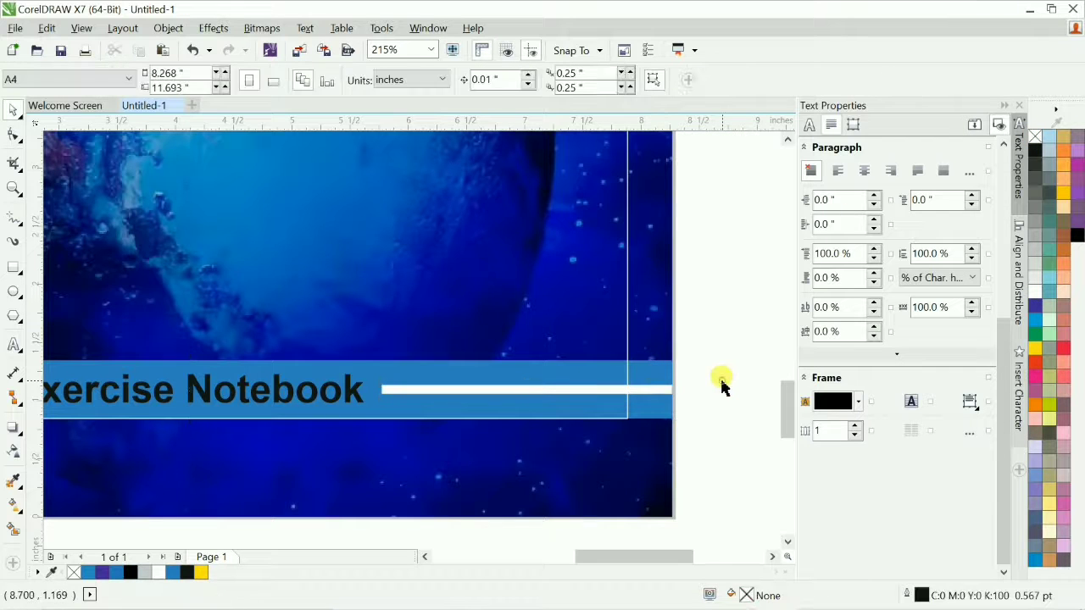
Step: Examine the whole cover and the title strip with its "A4", title text and white bar
{"action": "scroll", "coordinate": [661, 363], "scroll_direction": "down", "scroll_amount": 2}
{"action": "key", "text": "F4"}
{"action": "key", "text": "F2"}
{"action": "left_click_drag", "start_coordinate": [189, 426], "coordinate": [686, 524]}
{"action": "scroll", "coordinate": [668, 445], "scroll_direction": "up", "scroll_amount": 2}
{"action": "left_click_drag", "start_coordinate": [444, 411], "coordinate": [554, 467]}
{"action": "scroll", "coordinate": [503, 322], "scroll_direction": "down", "scroll_amount": 3}
{"action": "scroll", "coordinate": [703, 403], "scroll_direction": "down", "scroll_amount": 2}
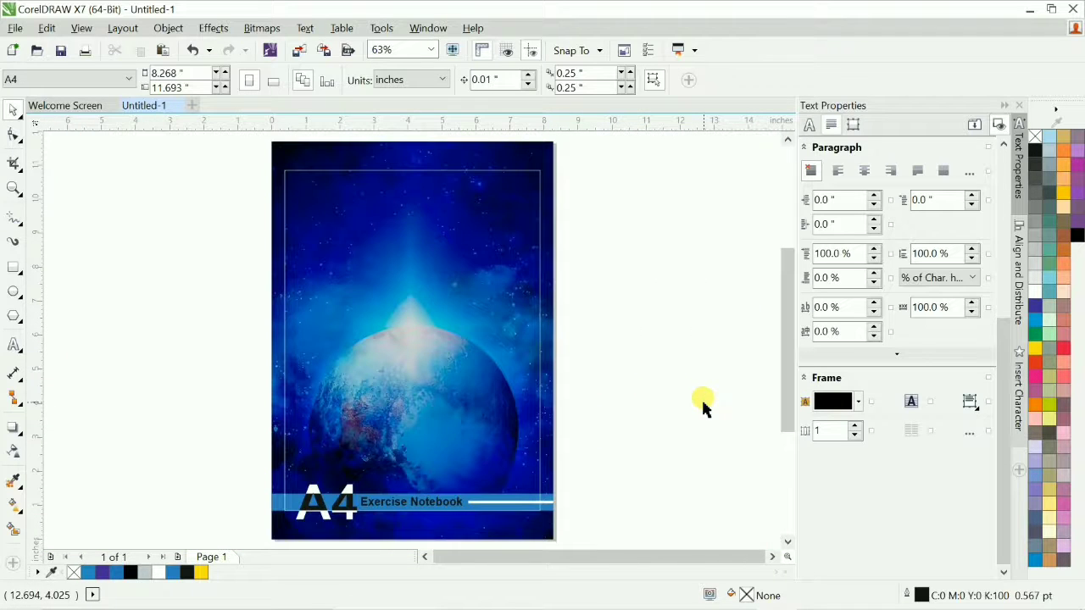
Step: Add the artistic text "EARTH" in 24 pt Arial on the lower part of the planet, above the title strip
{"action": "left_click_drag", "start_coordinate": [182, 368], "coordinate": [565, 508]}
{"action": "left_click_drag", "start_coordinate": [138, 232], "coordinate": [669, 487]}
{"action": "key", "text": "F8"}
{"action": "left_click", "coordinate": [428, 344]}
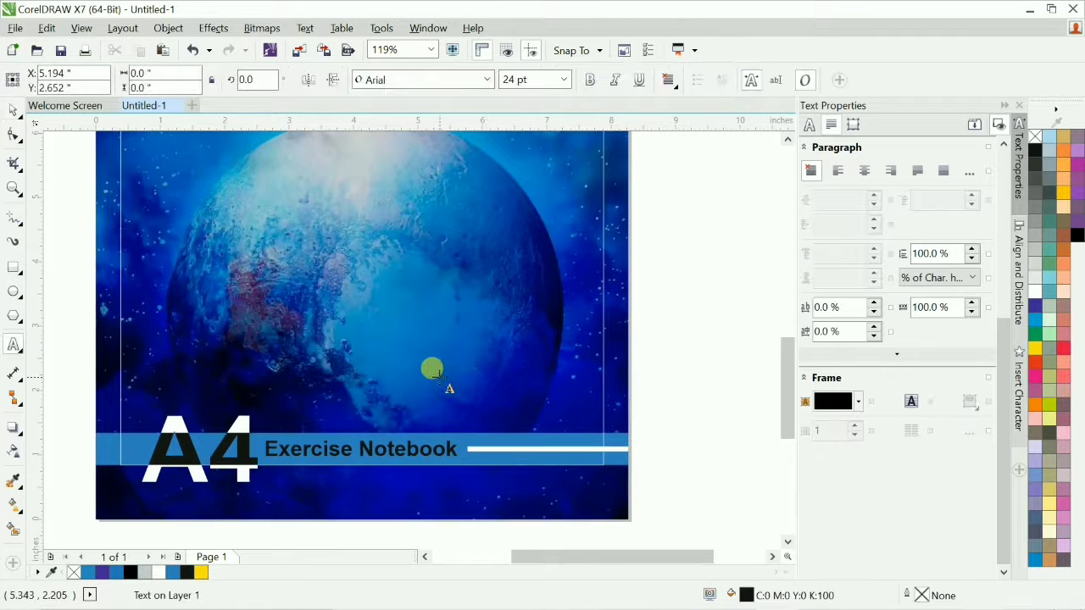
{"action": "type", "text": "EARTH"}
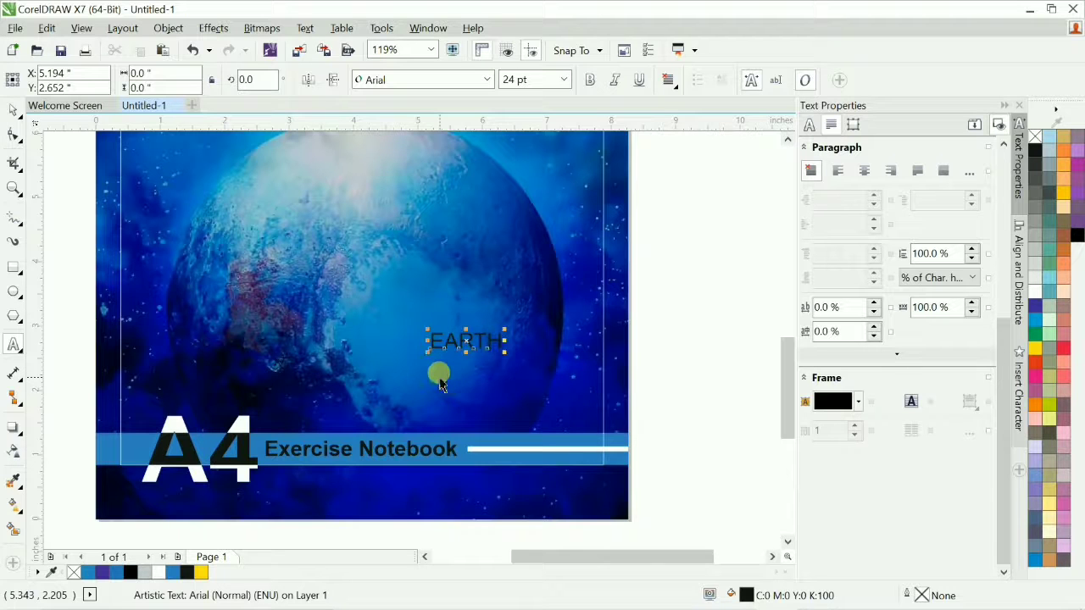
Step: Duplicate "EARTH", replace the copy's text with "series" and place it directly beneath the original
{"action": "left_click_drag", "start_coordinate": [464, 343], "coordinate": [508, 376]}
{"action": "right_click", "coordinate": [508, 376]}
{"action": "key", "text": "F8"}
{"action": "key", "text": "ctrl+a"}
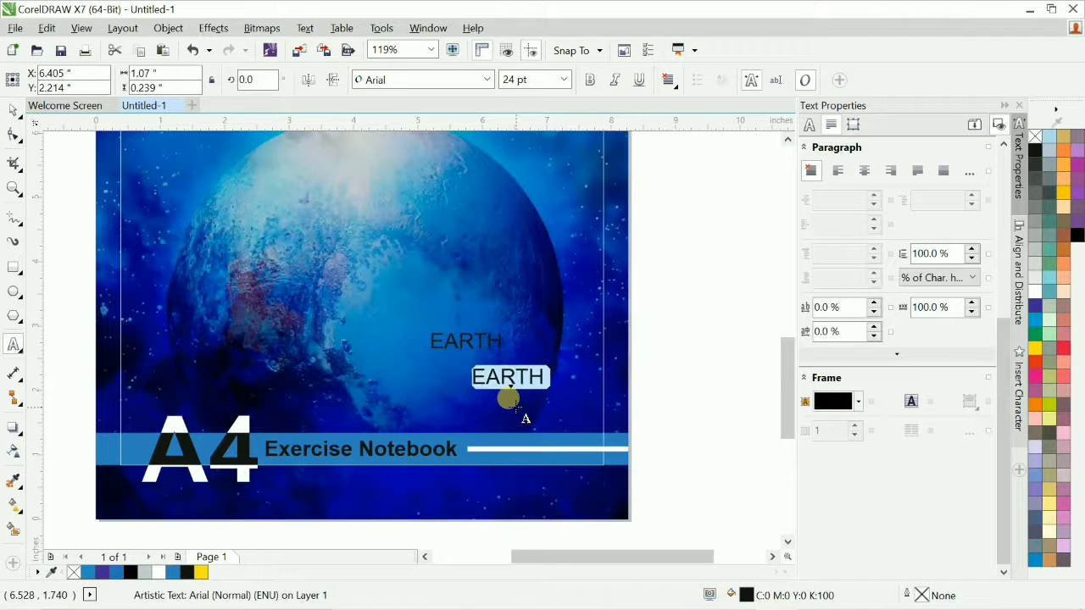
{"action": "type", "text": "SH"}
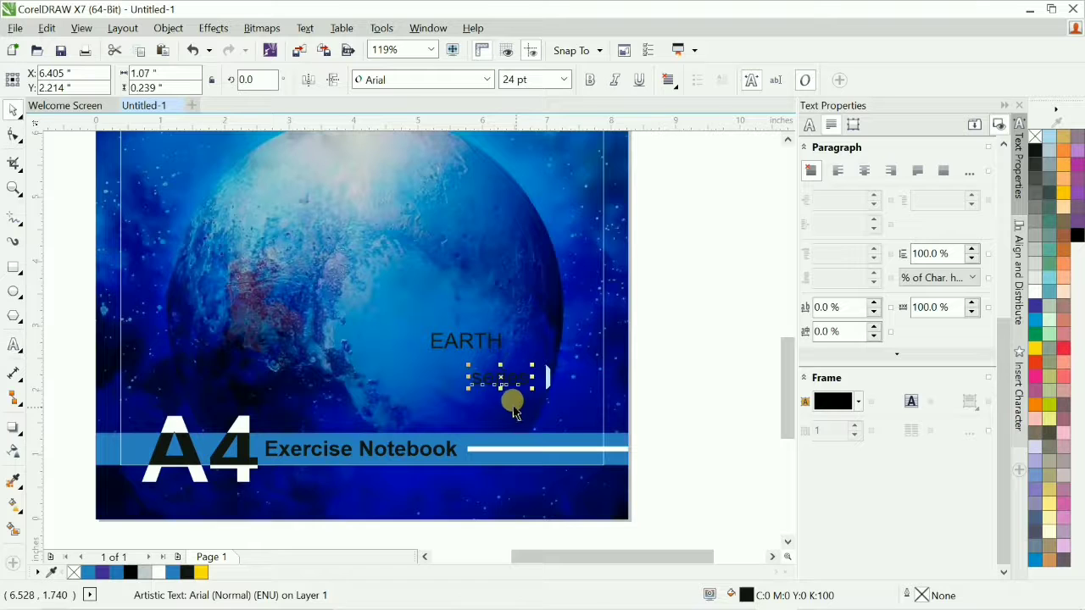
{"action": "left_click_drag", "start_coordinate": [500, 378], "coordinate": [465, 366]}
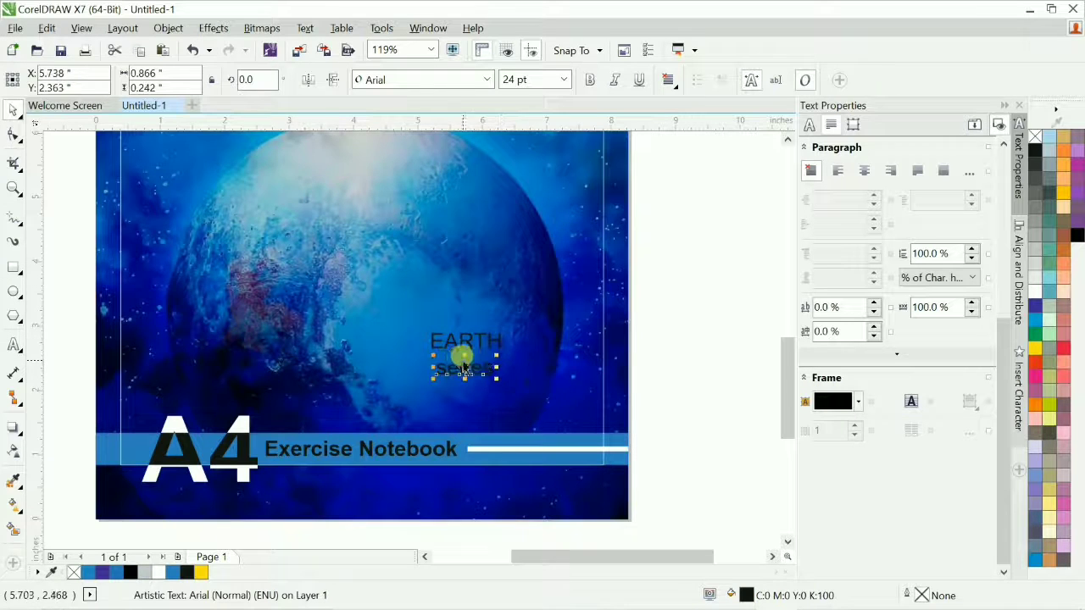
Step: Enlarge "EARTH" and "series" to about 36.6 pt and shift them to the right margin just above the title strip
{"action": "left_click_drag", "start_coordinate": [416, 331], "coordinate": [607, 396]}
{"action": "key", "text": "Right"}
{"action": "key", "text": "Right"}
{"action": "key", "text": "Right"}
{"action": "key", "text": "Right"}
{"action": "key", "text": "Right"}
{"action": "key", "text": "Right"}
{"action": "key", "text": "Right"}
{"action": "key", "text": "Right"}
{"action": "key", "text": "Right"}
{"action": "key", "text": "Right"}
{"action": "key", "text": "Right"}
{"action": "key", "text": "Right"}
{"action": "key", "text": "Right"}
{"action": "key", "text": "Right"}
{"action": "key", "text": "Right"}
{"action": "key", "text": "Right"}
{"action": "key", "text": "Right"}
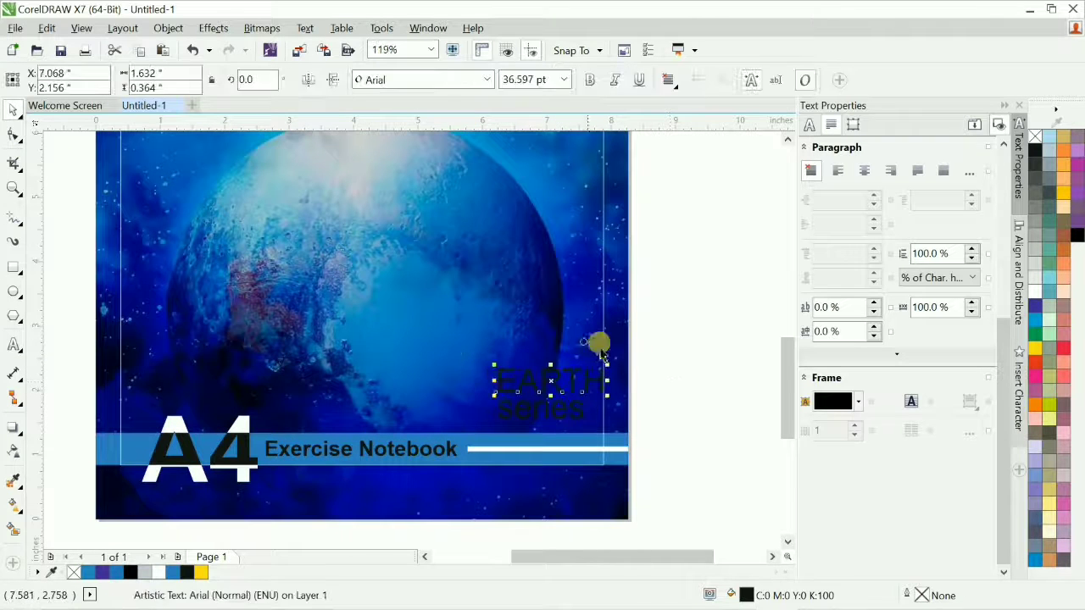
Step: Make both the "EARTH" and "series" texts bold
{"action": "left_click_drag", "start_coordinate": [475, 387], "coordinate": [488, 396]}
{"action": "left_click", "coordinate": [500, 405]}
{"action": "left_click", "coordinate": [588, 378], "text": "shift"}
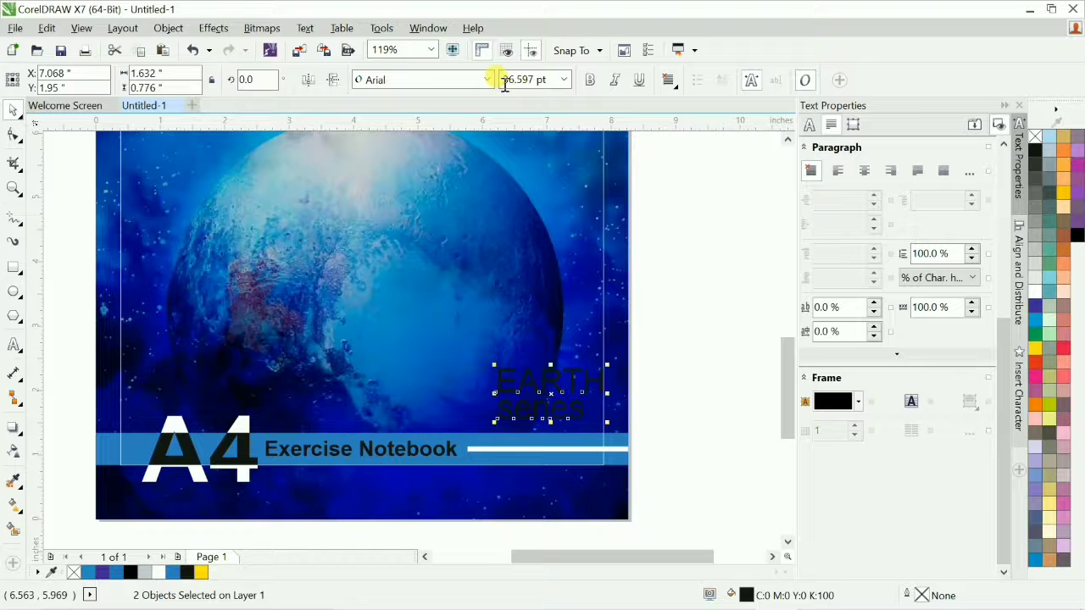
{"action": "left_click", "coordinate": [591, 84]}
{"action": "left_click", "coordinate": [751, 311]}
Step: Align the right edge of "EARTH" with the right side of the margin rectangle
{"action": "left_click_drag", "start_coordinate": [453, 342], "coordinate": [621, 400]}
{"action": "left_click", "coordinate": [603, 324], "text": "shift"}
{"action": "key", "text": "r"}
{"action": "left_click", "coordinate": [448, 385]}
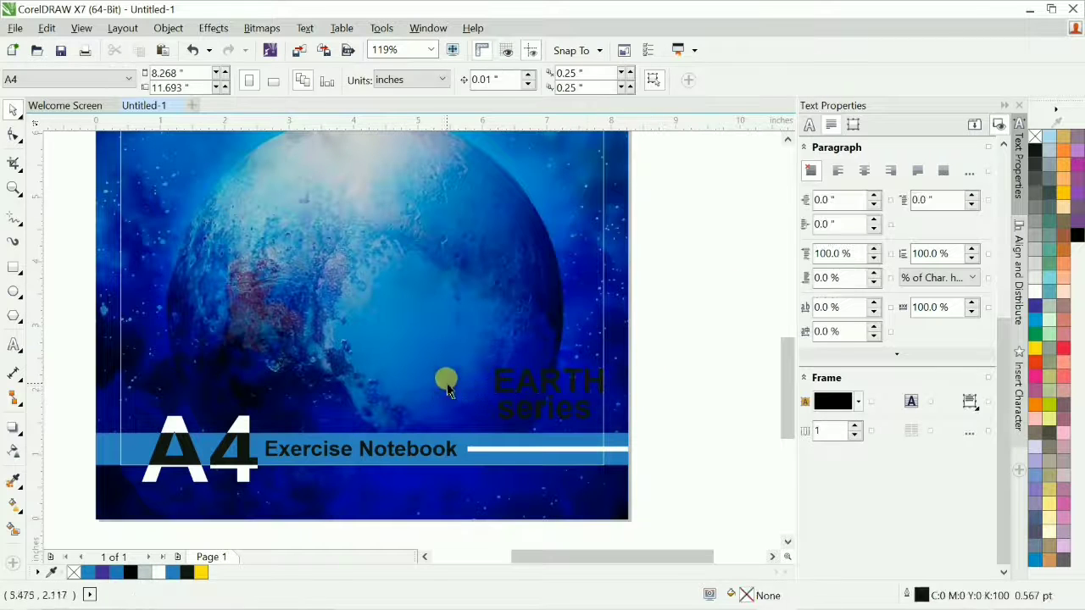
Step: Return "series" to regular weight and centre it horizontally under "EARTH"
{"action": "left_click_drag", "start_coordinate": [449, 390], "coordinate": [617, 434]}
{"action": "left_click", "coordinate": [571, 383], "text": "shift"}
{"action": "key", "text": "c"}
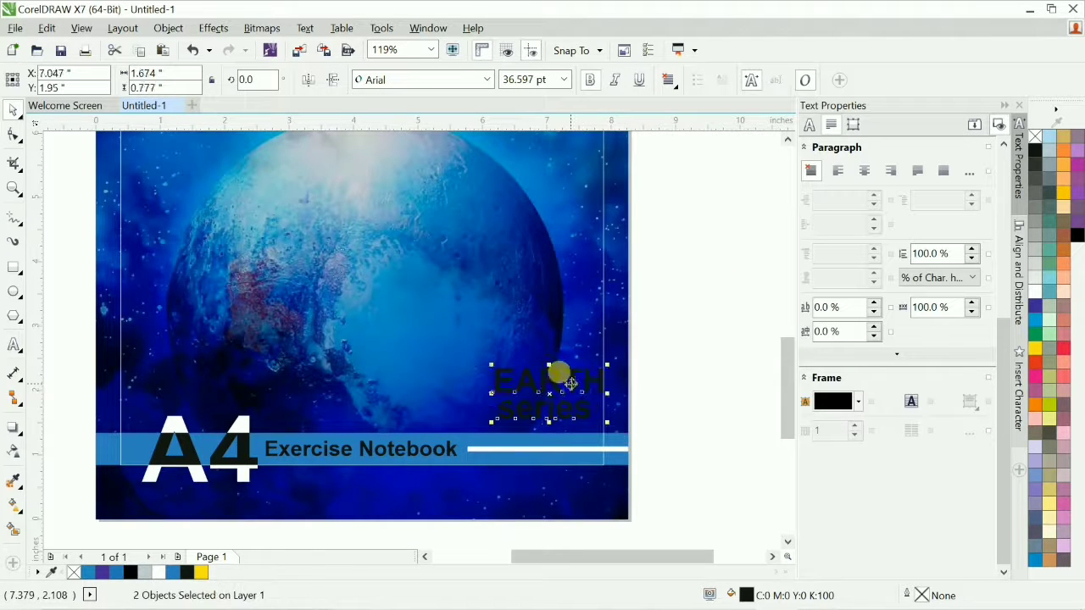
{"action": "left_click", "coordinate": [566, 379], "text": "shift"}
{"action": "left_click", "coordinate": [717, 395]}
{"action": "left_click", "coordinate": [515, 411]}
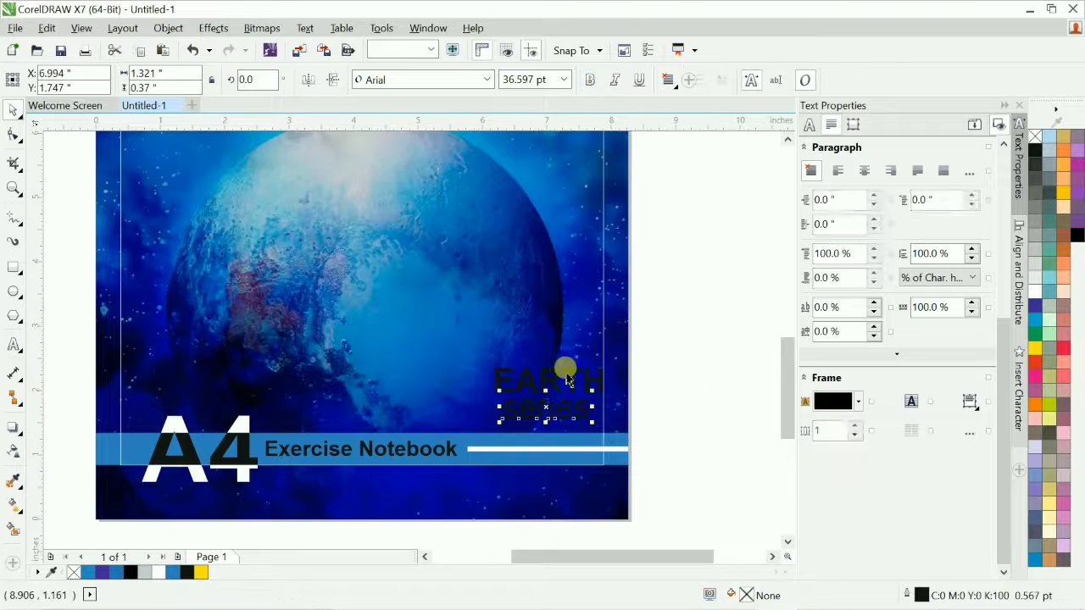
{"action": "left_click", "coordinate": [572, 382], "text": "shift"}
{"action": "key", "text": "c"}
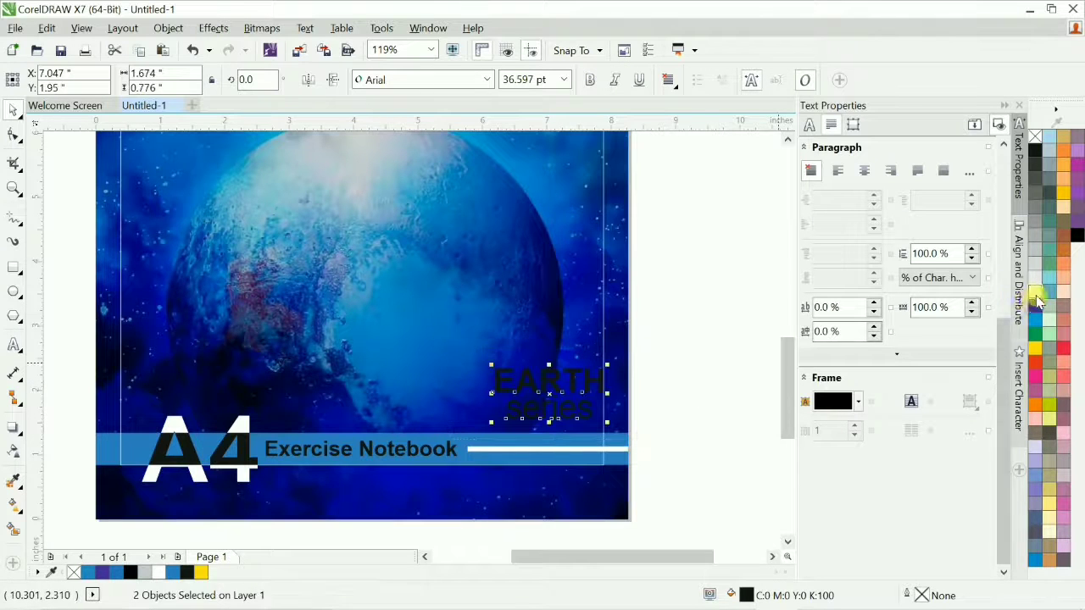
Step: Fill the "EARTH" and "series" texts with white
{"action": "left_click", "coordinate": [1034, 291]}
{"action": "left_click", "coordinate": [688, 379]}
{"action": "scroll", "coordinate": [661, 432], "scroll_direction": "up", "scroll_amount": 3}
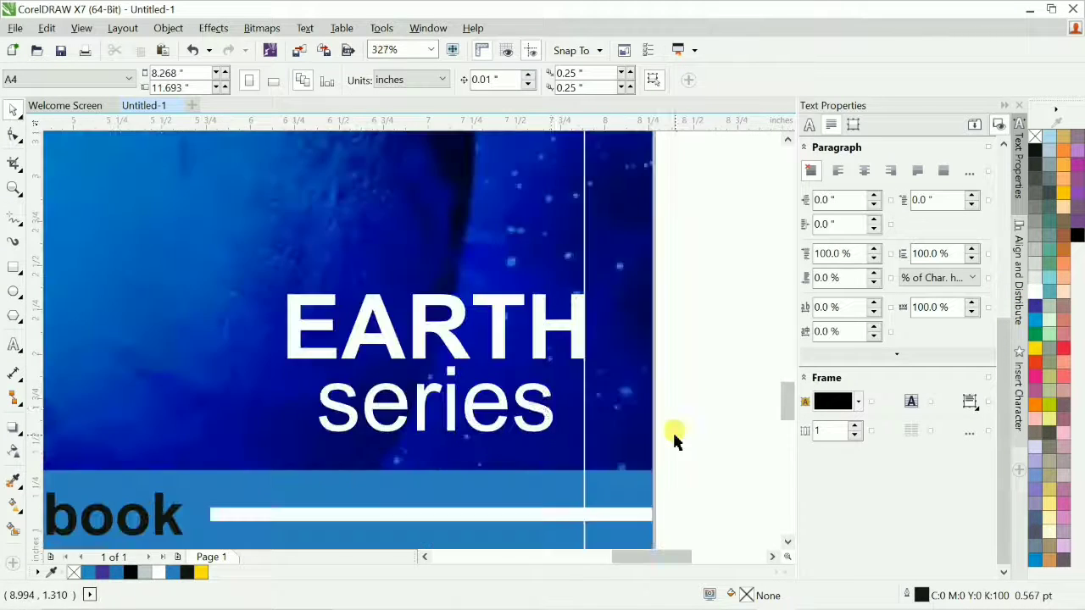
Step: Align the right edge of "series" with the right edge of "EARTH"
{"action": "left_click", "coordinate": [449, 410]}
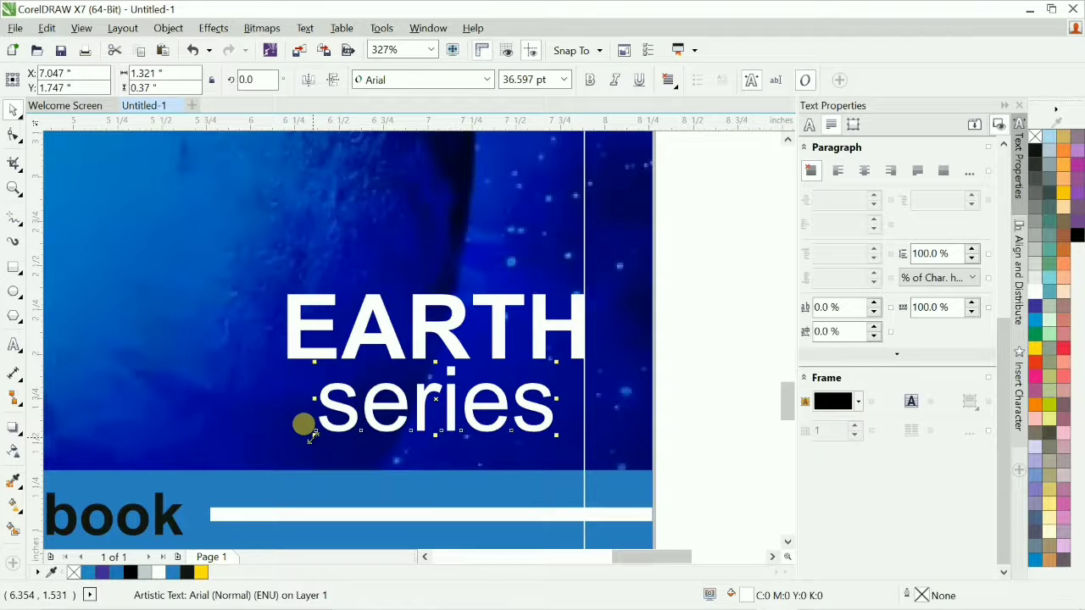
{"action": "left_click", "coordinate": [422, 341], "text": "shift"}
{"action": "key", "text": "r"}
{"action": "left_click", "coordinate": [422, 344], "text": "shift"}
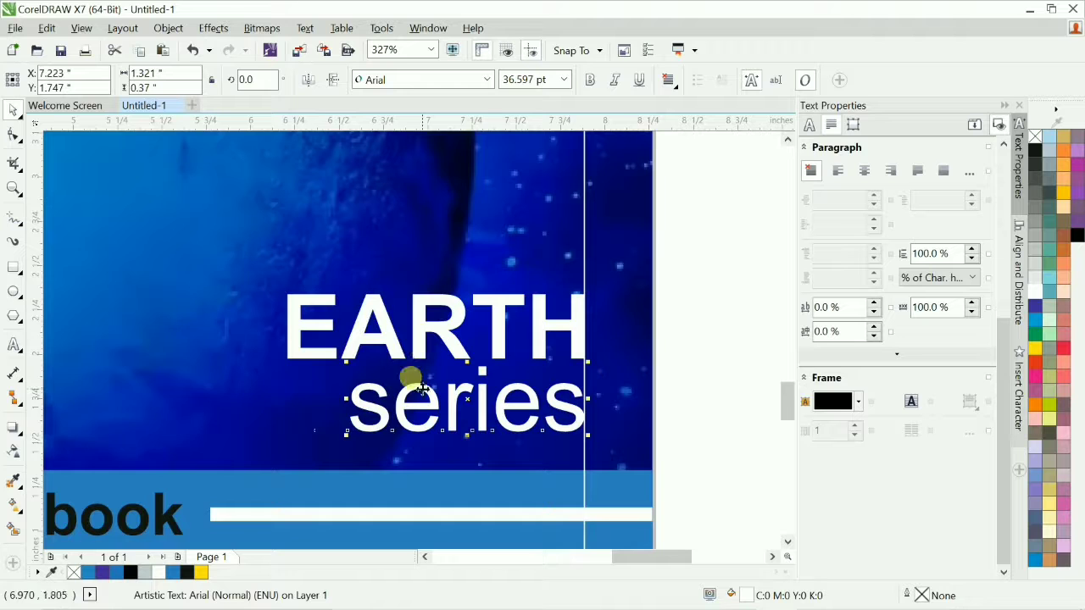
{"action": "left_click", "coordinate": [701, 334]}
Step: Shrink "series" to about half the width of "EARTH", keeping its upper-right corner in place
{"action": "left_click_drag", "start_coordinate": [320, 349], "coordinate": [717, 495]}
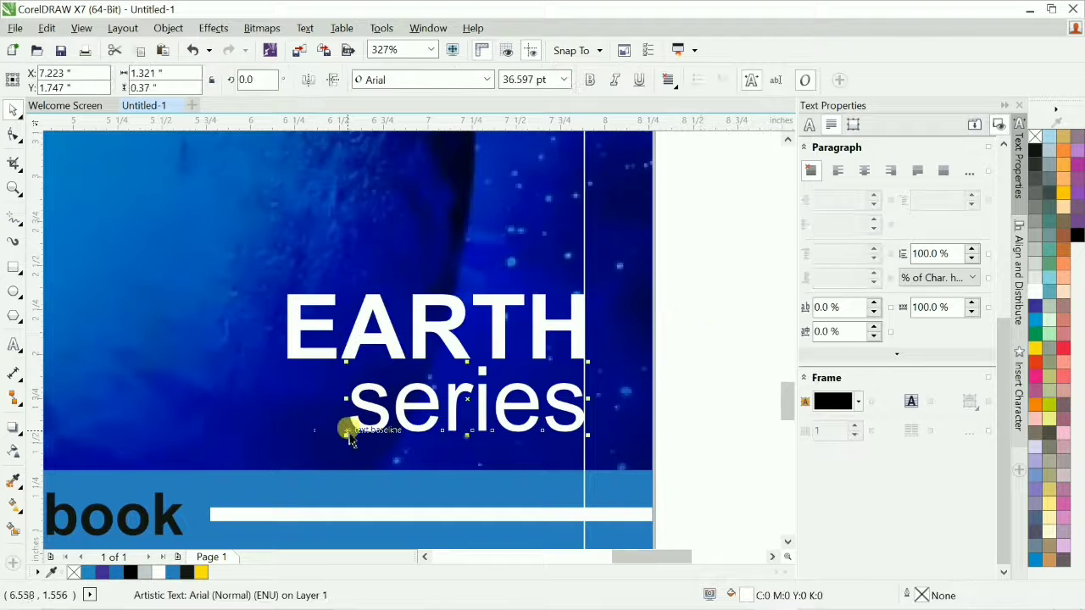
{"action": "left_click_drag", "start_coordinate": [346, 435], "coordinate": [424, 431]}
{"action": "left_click", "coordinate": [698, 378]}
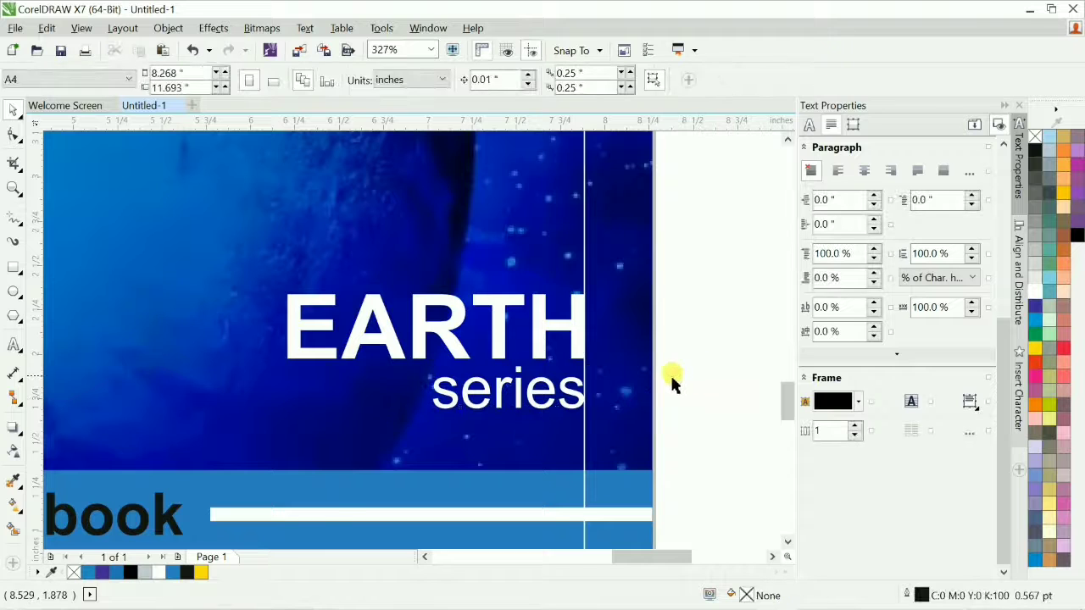
{"action": "left_click_drag", "start_coordinate": [370, 340], "coordinate": [674, 437]}
{"action": "left_click", "coordinate": [702, 408]}
Step: Draw a rectangle about 0.71 by 0.19 in before "series", bottom-aligned with that word and left-aligned with "EARTH"
{"action": "key", "text": "F6"}
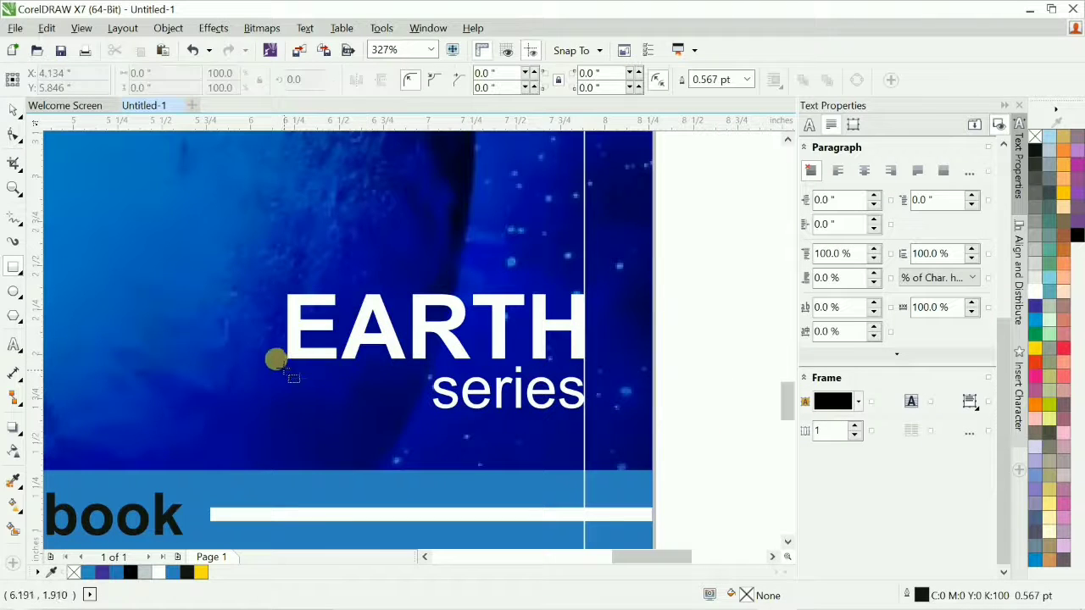
{"action": "left_click_drag", "start_coordinate": [286, 369], "coordinate": [419, 407]}
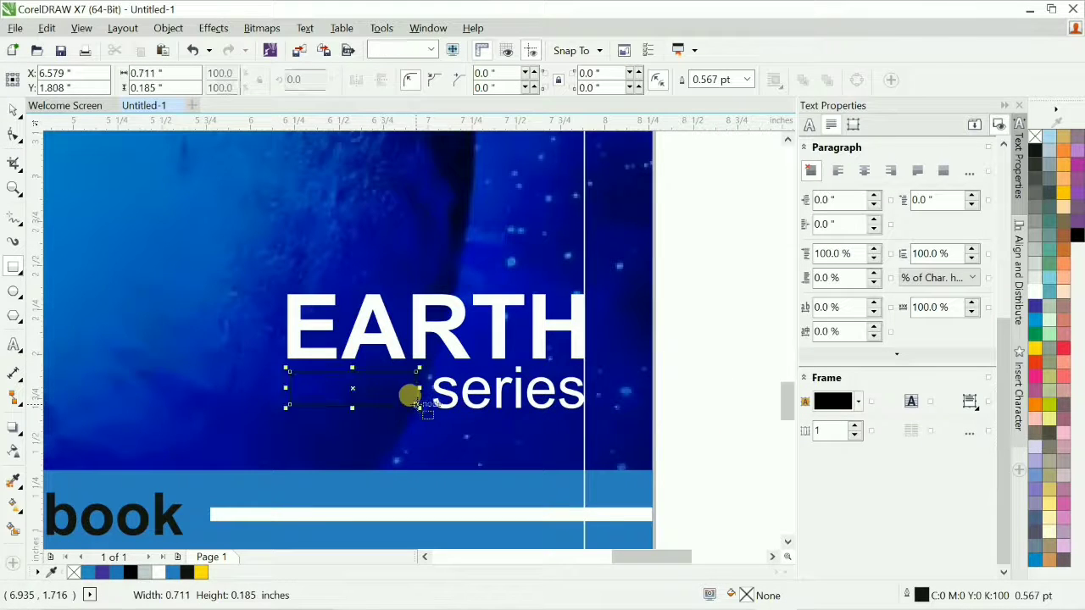
{"action": "left_click", "coordinate": [438, 388], "text": "shift"}
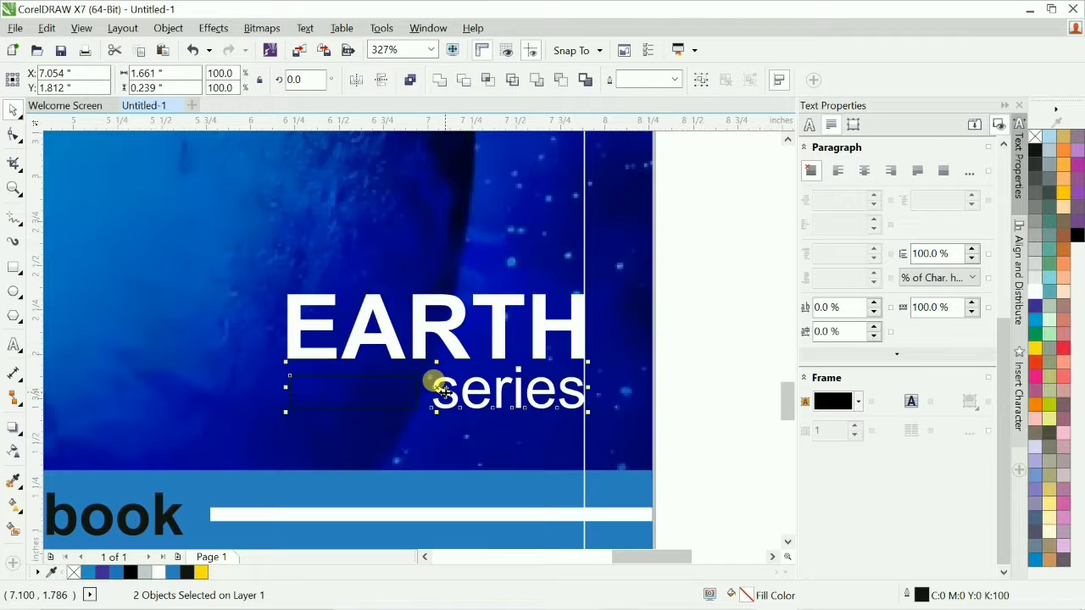
{"action": "left_click", "coordinate": [433, 386], "text": "shift"}
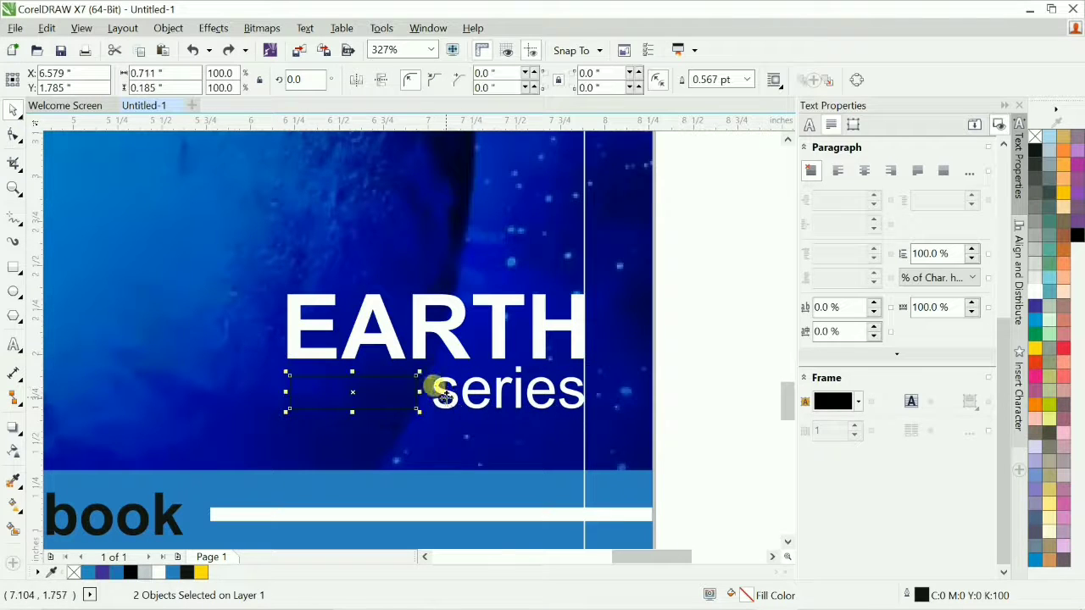
{"action": "left_click", "coordinate": [398, 346], "text": "shift"}
{"action": "key", "text": "l"}
{"action": "left_click", "coordinate": [397, 346], "text": "shift"}
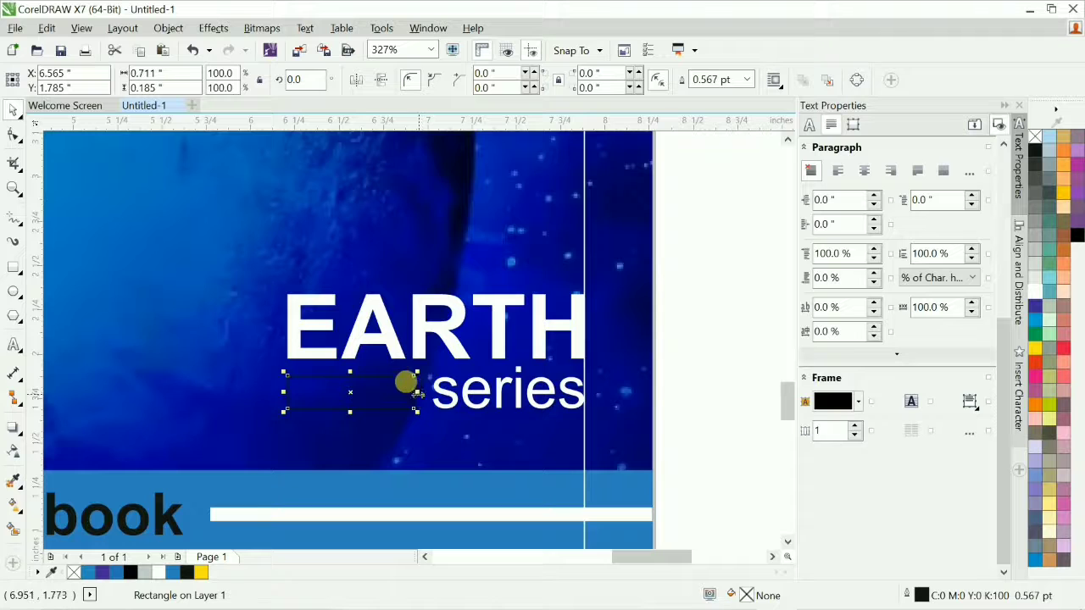
Step: Widen the small rectangle beside "series" to about 0.75 in, fill it white and remove its outline
{"action": "left_click_drag", "start_coordinate": [416, 391], "coordinate": [422, 392]}
{"action": "left_click", "coordinate": [1036, 290]}
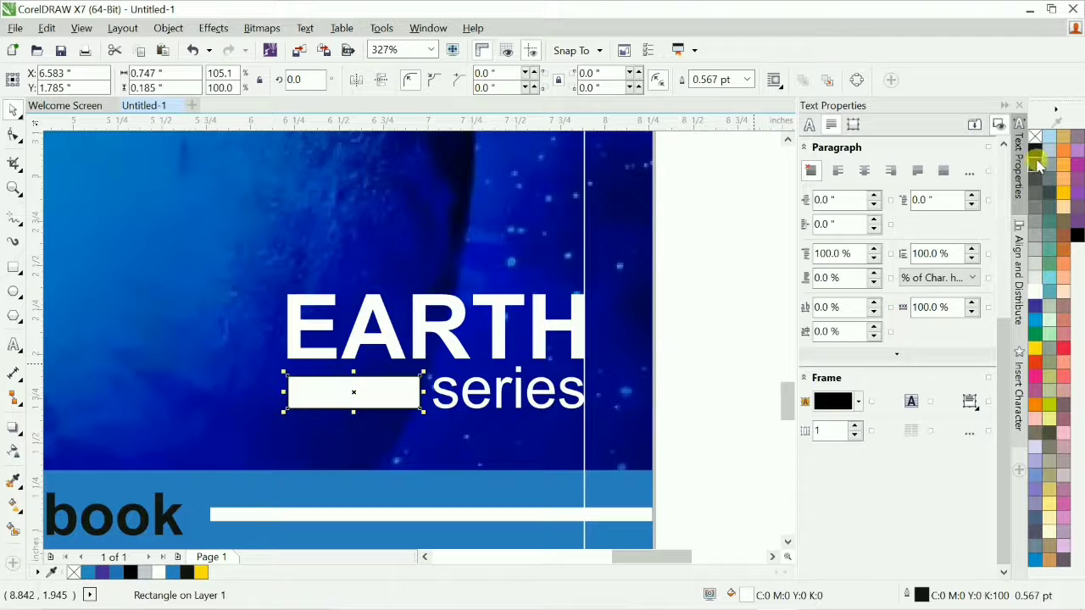
{"action": "right_click", "coordinate": [1035, 137]}
{"action": "left_click", "coordinate": [716, 406]}
{"action": "scroll", "coordinate": [716, 406], "scroll_direction": "down", "scroll_amount": 1}
{"action": "key", "text": "F4"}
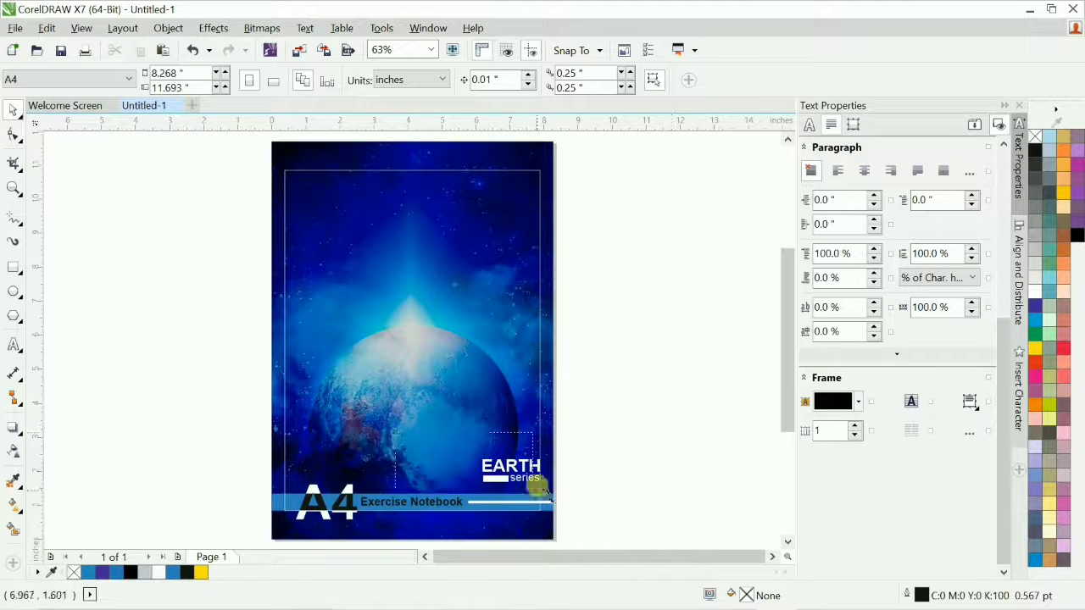
Step: Move the "EARTH series" label and its white rectangle down to sit just above the blue title strip
{"action": "scroll", "coordinate": [533, 483], "scroll_direction": "up", "scroll_amount": 5}
{"action": "left_click_drag", "start_coordinate": [314, 276], "coordinate": [665, 450]}
{"action": "left_click_drag", "start_coordinate": [470, 396], "coordinate": [458, 444]}
{"action": "scroll", "coordinate": [613, 332], "scroll_direction": "down", "scroll_amount": 1}
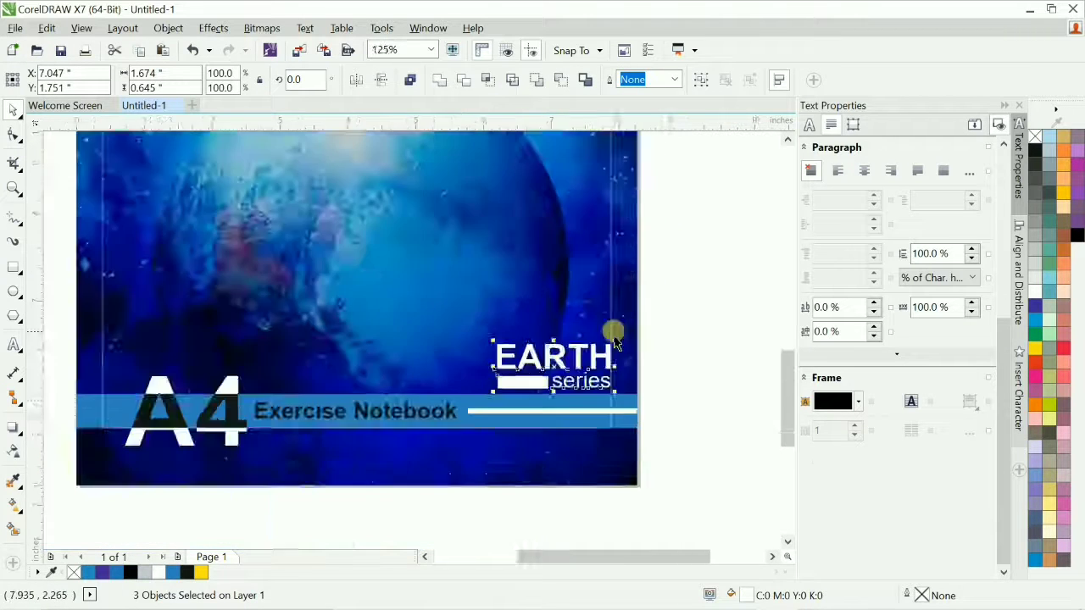
{"action": "key", "text": "F4"}
{"action": "left_click", "coordinate": [662, 395]}
{"action": "key", "text": "F2"}
{"action": "left_click_drag", "start_coordinate": [152, 363], "coordinate": [722, 514]}
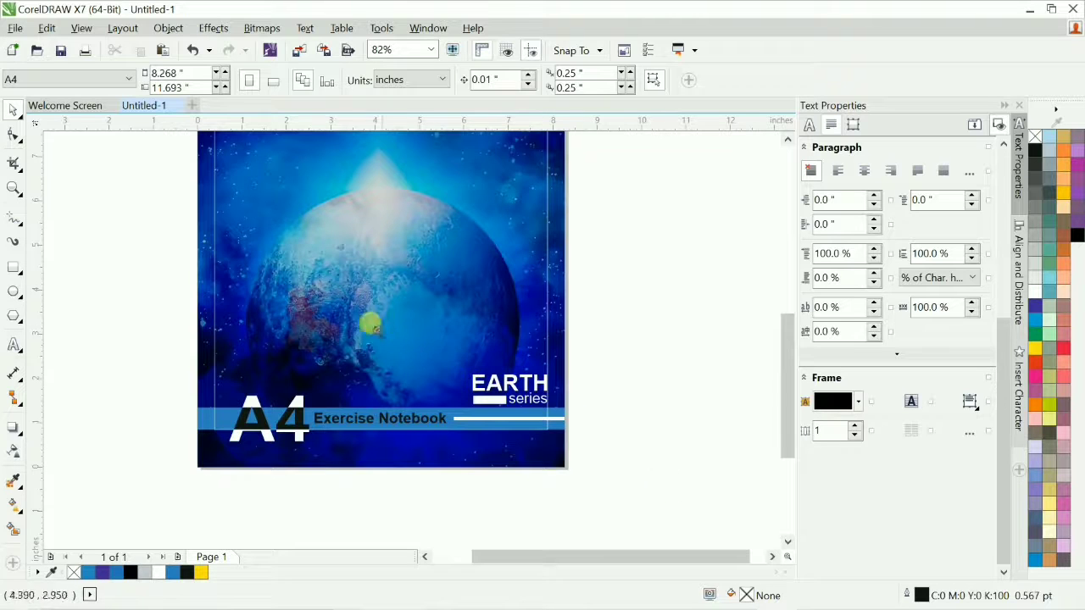
Step: Draw a horizontal line above "EARTH", ending at the word's right edge, and extend it leftward to about 0.62 in
{"action": "scroll", "coordinate": [593, 395], "scroll_direction": "up", "scroll_amount": 4}
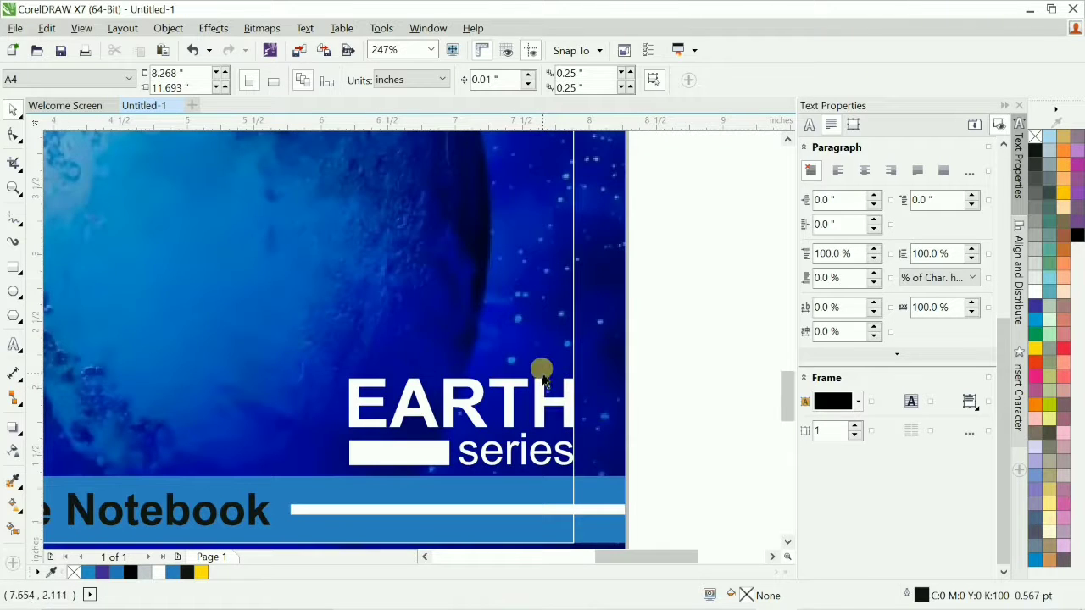
{"action": "key", "text": "F5"}
{"action": "left_click", "coordinate": [501, 367]}
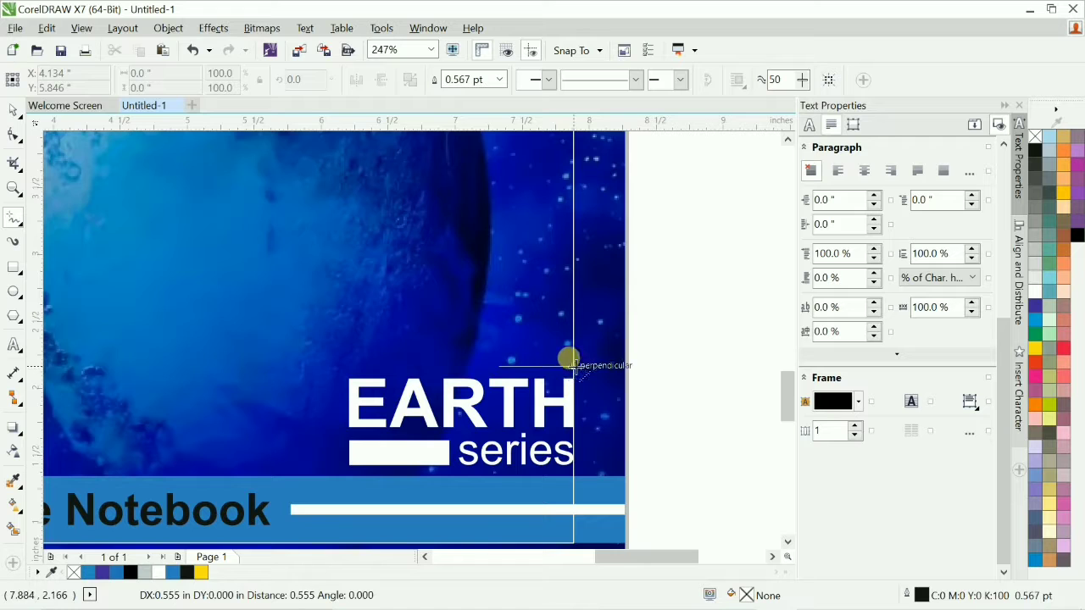
{"action": "left_click", "coordinate": [572, 365]}
{"action": "key", "text": "space"}
{"action": "mouse_move", "coordinate": [484, 360]}
{"action": "left_mouse_down"}
{"action": "mouse_move", "coordinate": [484, 375]}
{"action": "mouse_move", "coordinate": [472, 375]}
{"action": "left_mouse_up"}
Step: Colour the line above "EARTH" white and set its outline width to 1.5 pt
{"action": "right_click", "coordinate": [1030, 293]}
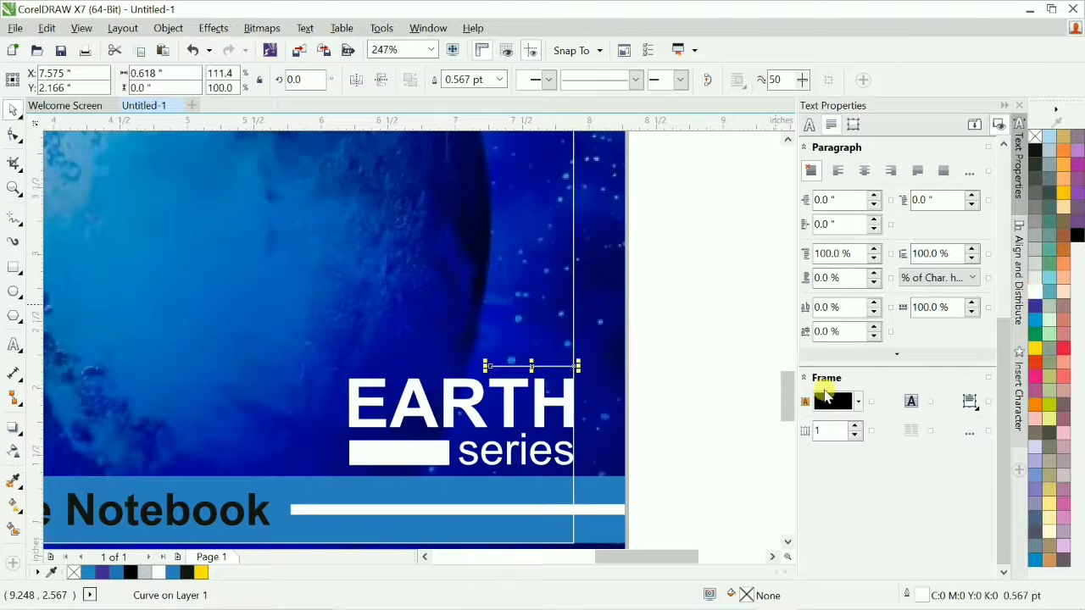
{"action": "key", "text": "F12"}
{"action": "type", "text": "1"}
{"action": "key", "text": "Return"}
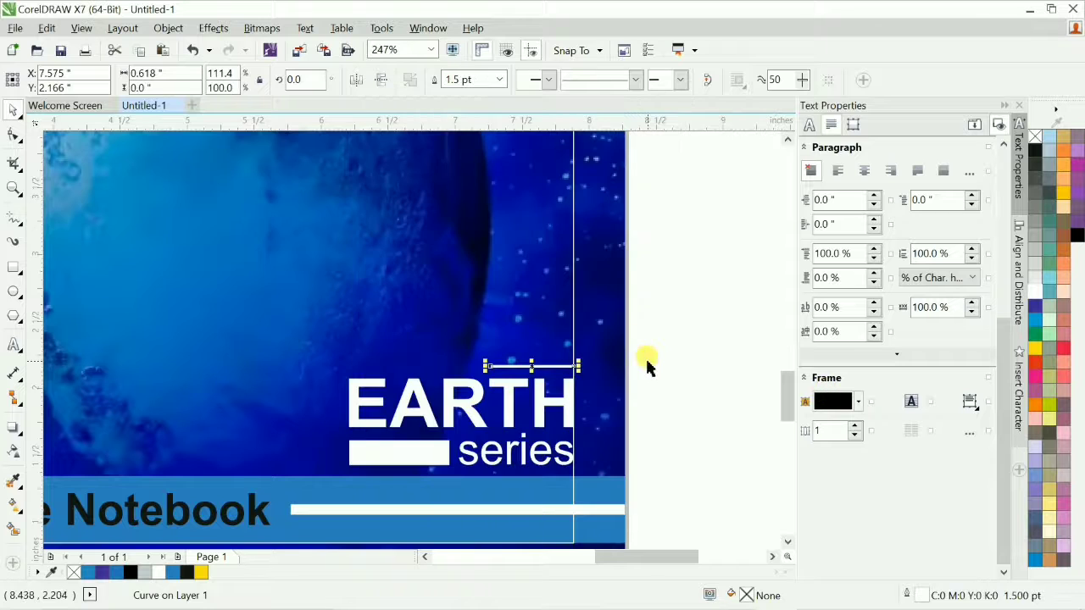
{"action": "left_click", "coordinate": [647, 368]}
{"action": "scroll", "coordinate": [679, 370], "scroll_direction": "down", "scroll_amount": 4}
Step: Nudge the whole "EARTH series" label, including its rectangle and line, slightly up from the blue strip
{"action": "left_click_drag", "start_coordinate": [223, 279], "coordinate": [716, 491]}
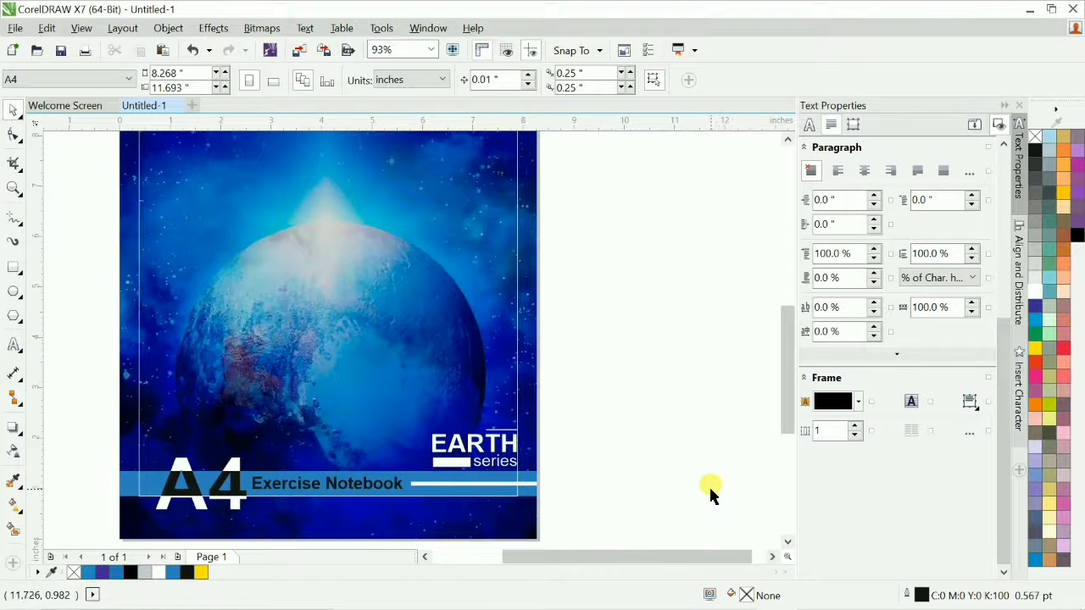
{"action": "key", "text": "F3"}
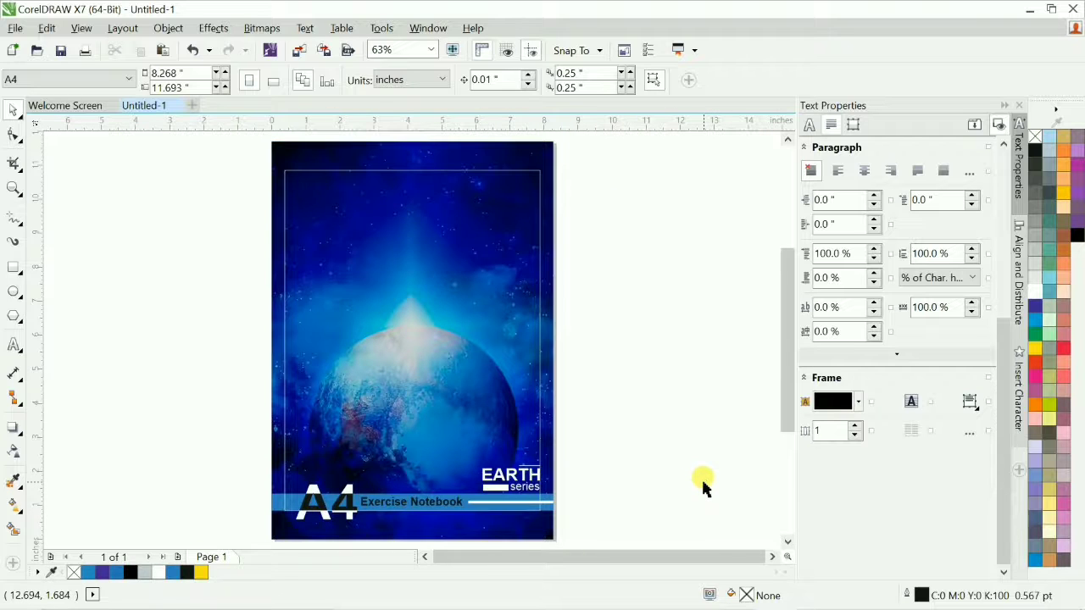
{"action": "scroll", "coordinate": [695, 483], "scroll_direction": "up", "scroll_amount": 1}
{"action": "scroll", "coordinate": [695, 483], "scroll_direction": "down", "scroll_amount": 1}
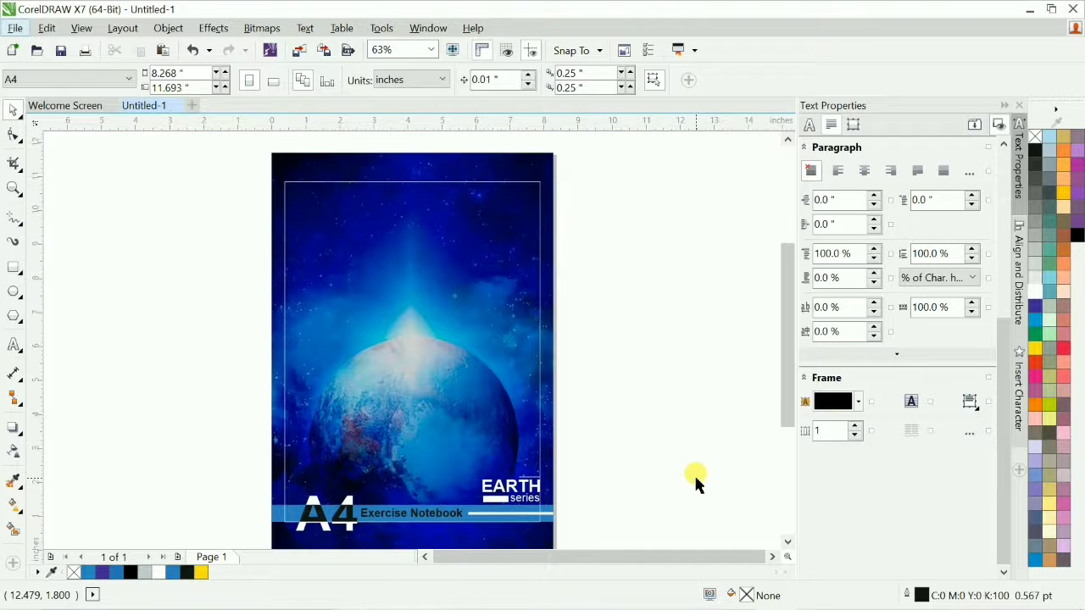
{"action": "left_click_drag", "start_coordinate": [148, 384], "coordinate": [646, 511]}
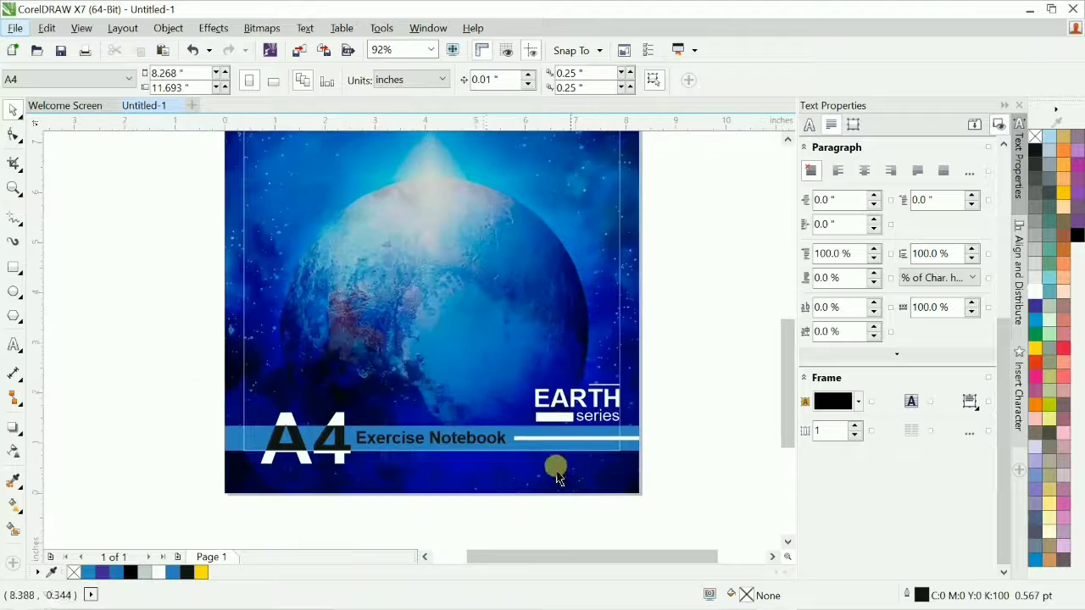
{"action": "left_click_drag", "start_coordinate": [663, 441], "coordinate": [659, 438]}
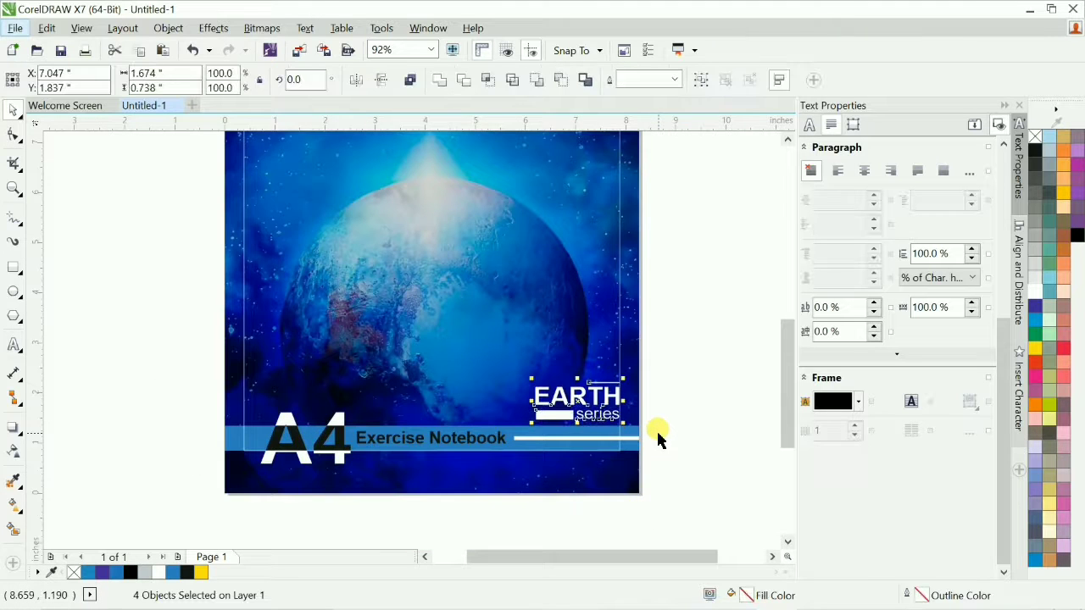
{"action": "left_click", "coordinate": [676, 384]}
{"action": "key", "text": "F4"}
Step: Draw a white rectangle without outline, about 4.22 by 0.91 in, horizontally centred and top-aligned in the cover's margin frame
{"action": "left_click_drag", "start_coordinate": [190, 150], "coordinate": [661, 266]}
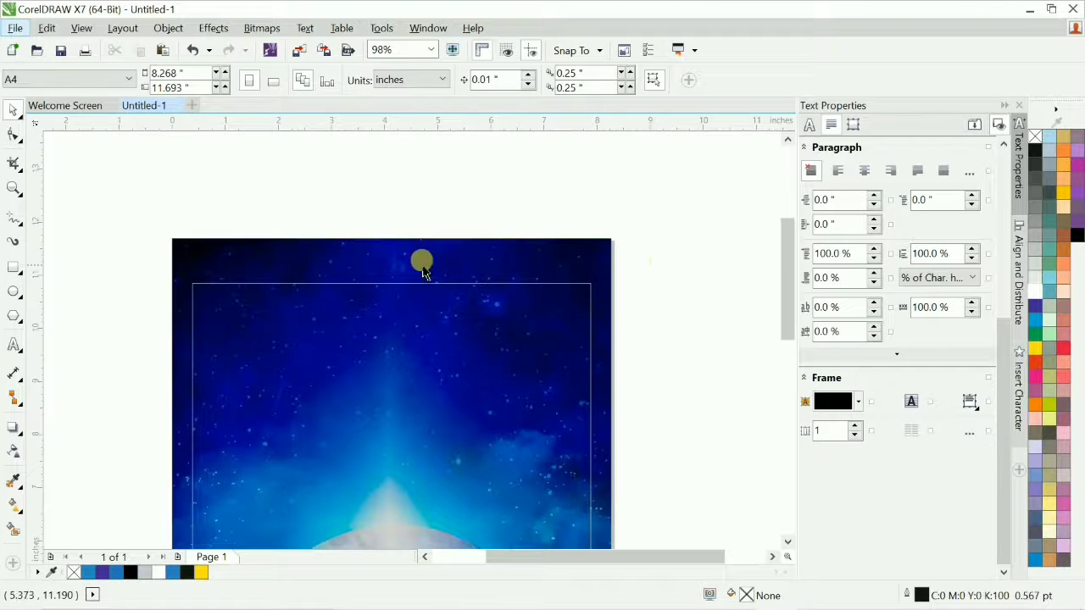
{"action": "left_click_drag", "start_coordinate": [126, 206], "coordinate": [687, 431]}
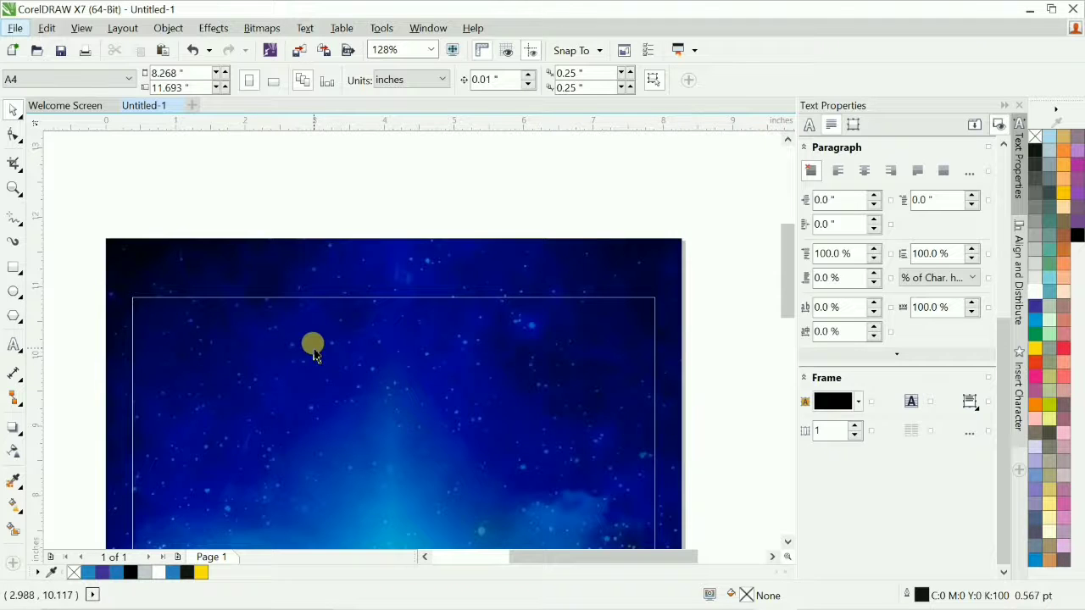
{"action": "key", "text": "F6"}
{"action": "left_click_drag", "start_coordinate": [231, 328], "coordinate": [526, 390]}
{"action": "key", "text": "space"}
{"action": "left_click", "coordinate": [588, 375], "text": "shift"}
{"action": "key", "text": "c"}
{"action": "key", "text": "t"}
{"action": "left_click", "coordinate": [588, 374], "text": "shift"}
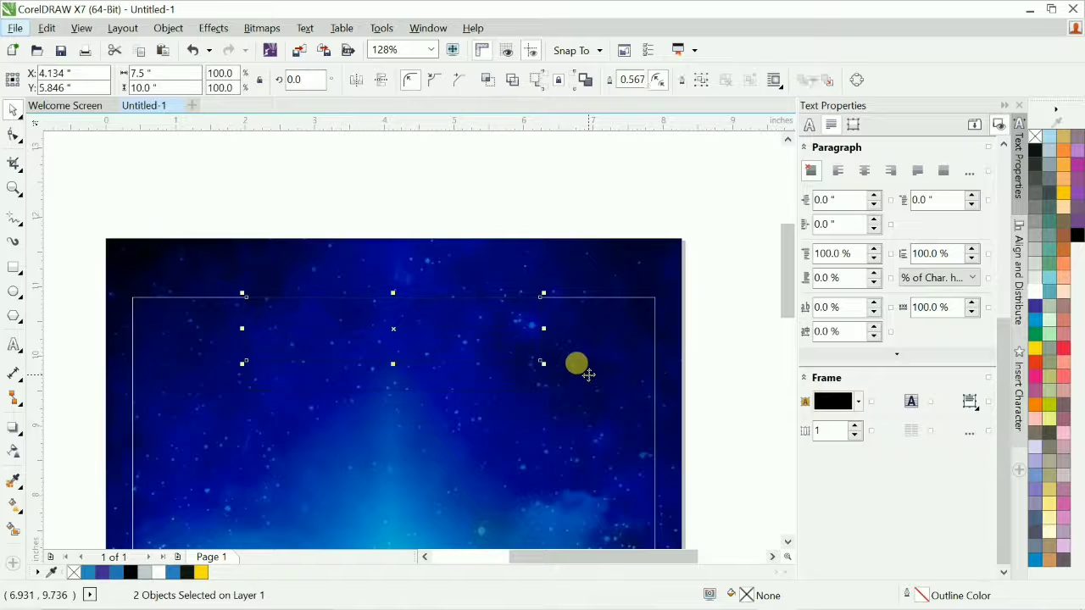
{"action": "left_click", "coordinate": [1036, 297]}
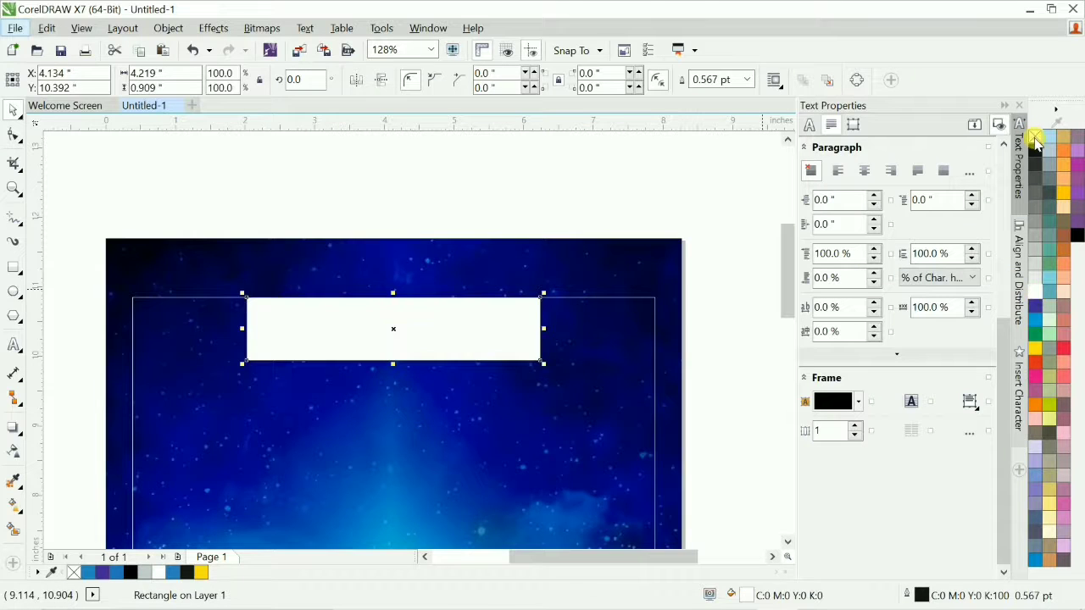
{"action": "right_click", "coordinate": [1035, 138]}
Step: Duplicate the white rectangle about its centre and set the copy's size to 2 by 2 in
{"action": "left_click_drag", "start_coordinate": [543, 329], "coordinate": [480, 339]}
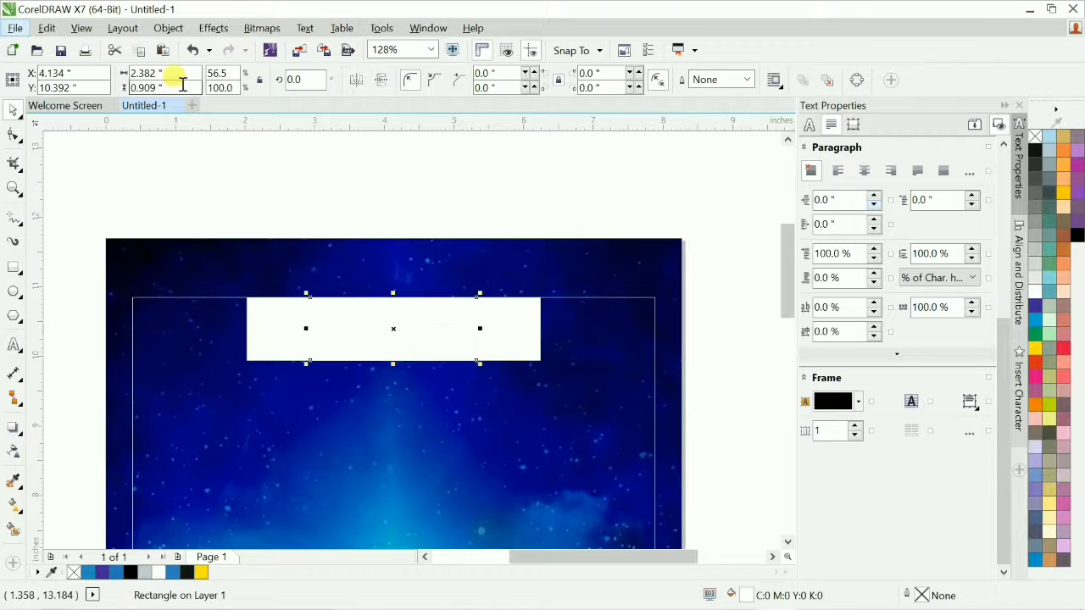
{"action": "left_click", "coordinate": [178, 75]}
{"action": "type", "text": "22"}
{"action": "key", "text": "Return"}
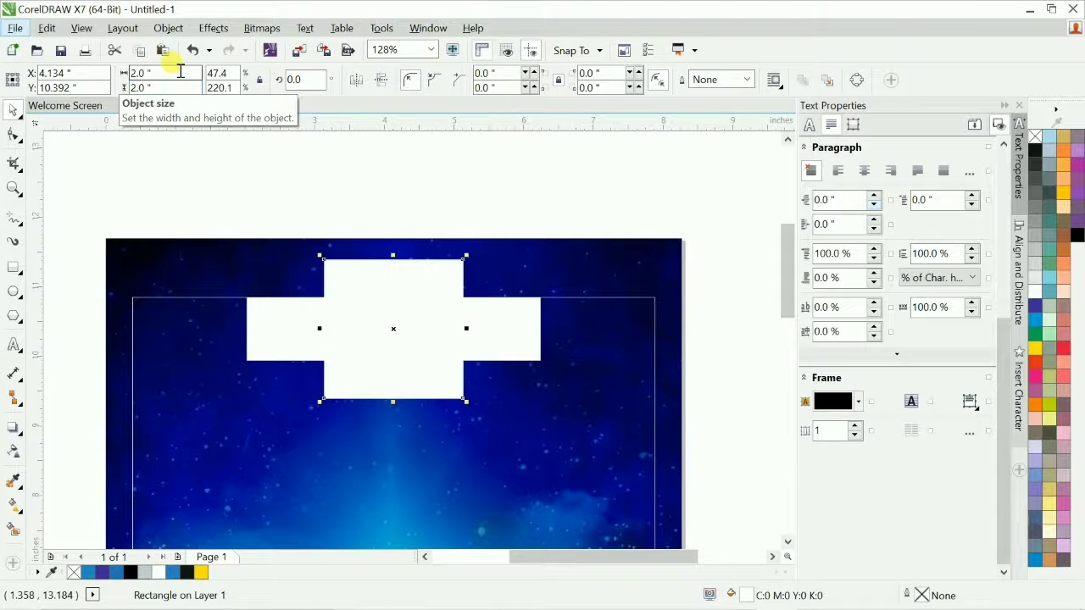
{"action": "left_click", "coordinate": [500, 336], "text": "shift"}
{"action": "left_click", "coordinate": [510, 331], "text": "shift"}
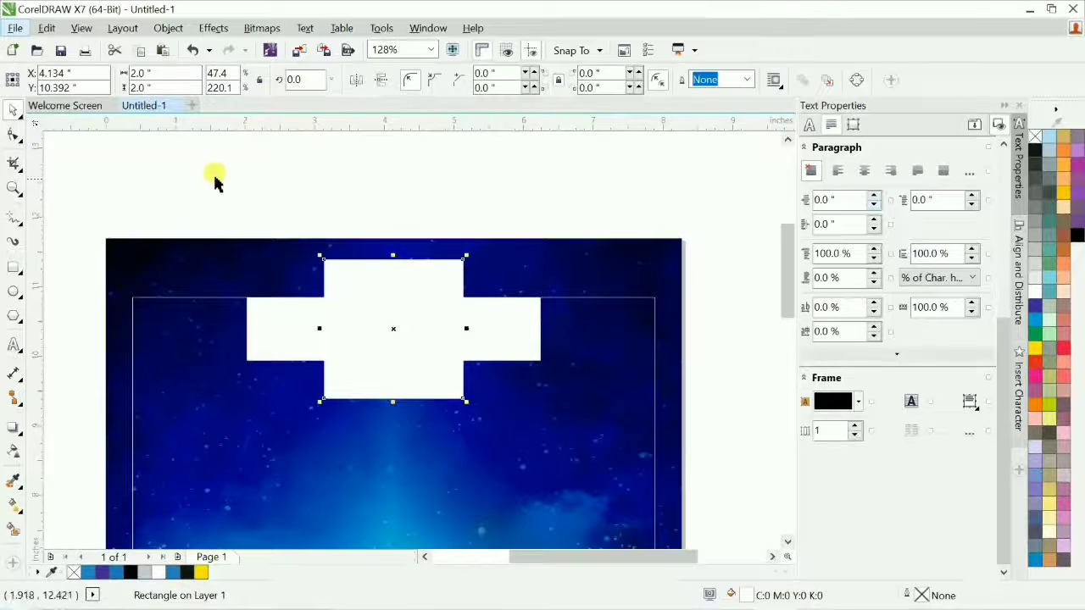
Step: Round the white square's upper-right and lower-left corners to 1 in and rotate it 15 degrees
{"action": "key", "text": "F10"}
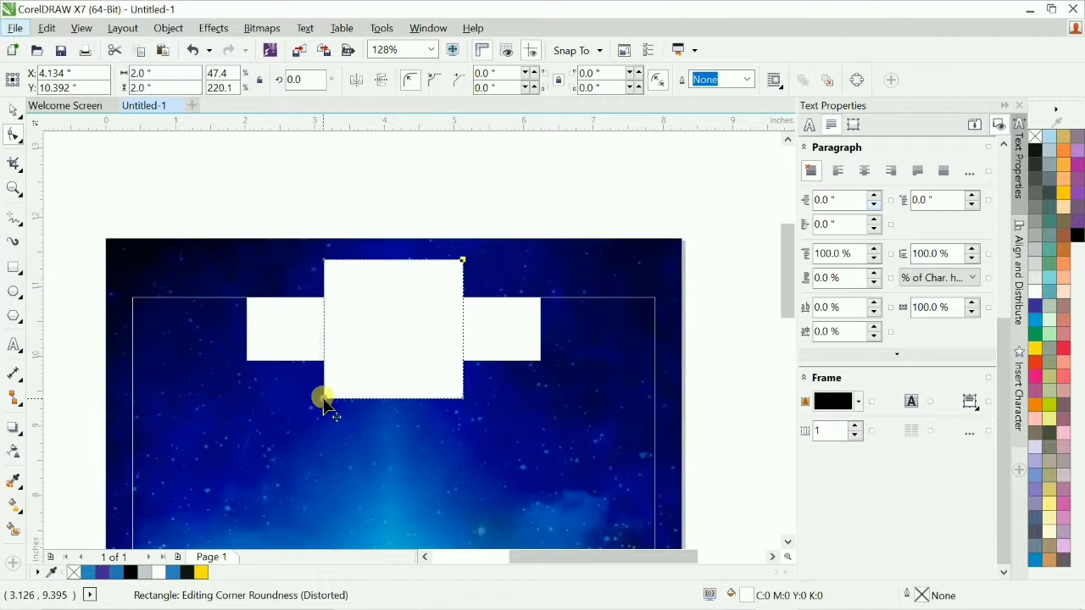
{"action": "left_click_drag", "start_coordinate": [458, 327], "coordinate": [462, 328]}
{"action": "key", "text": "space"}
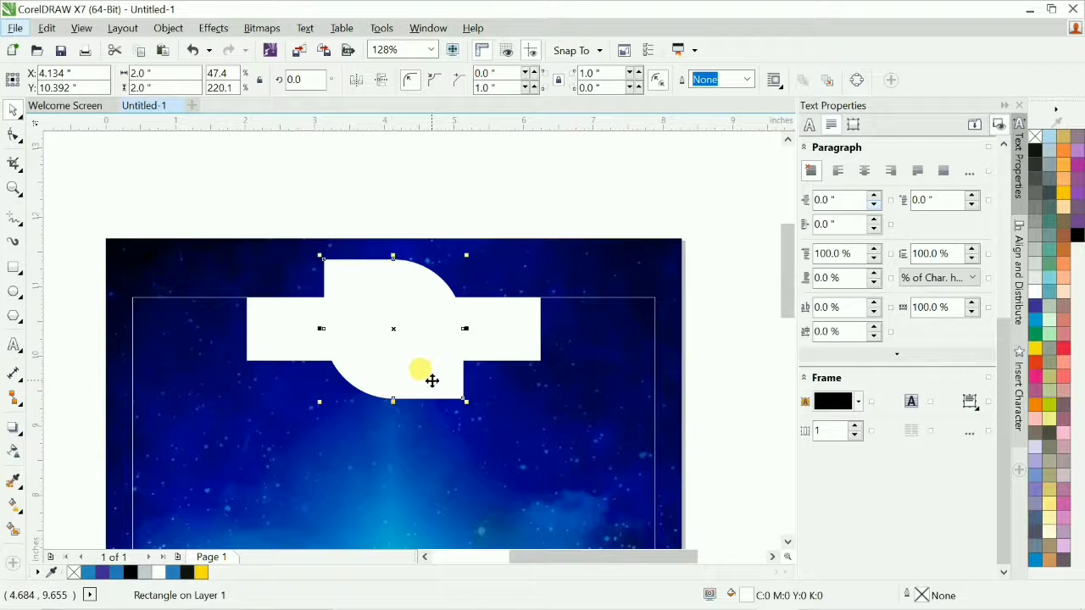
{"action": "left_click_drag", "start_coordinate": [473, 398], "coordinate": [492, 373]}
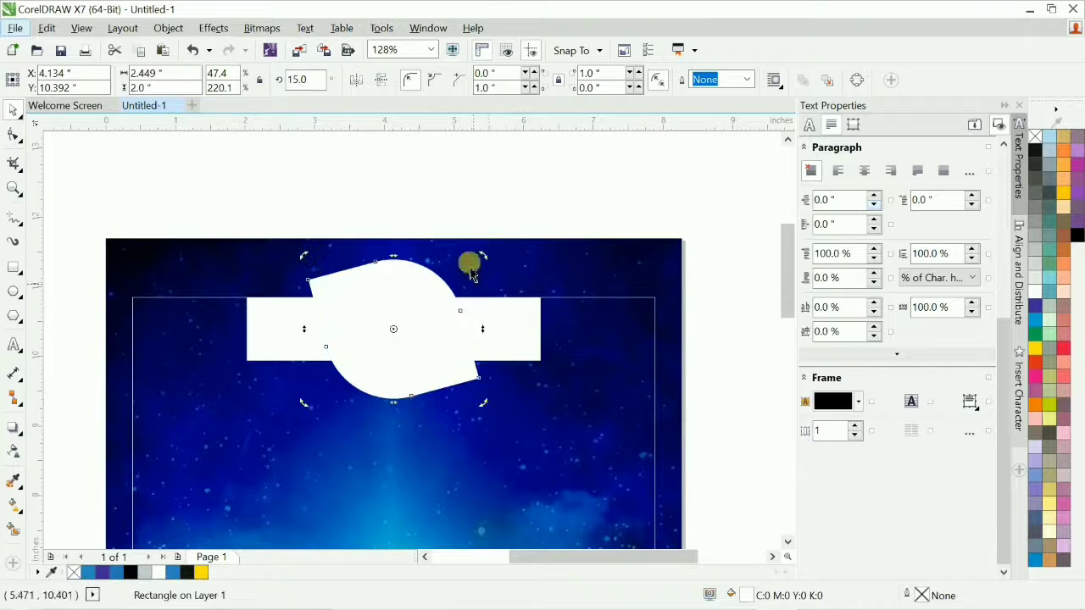
{"action": "left_click", "coordinate": [471, 209]}
Step: Narrow the wide white rectangle to about 3.45 in and round its upper-right and lower-left corners to 0.454 in
{"action": "left_click", "coordinate": [413, 348]}
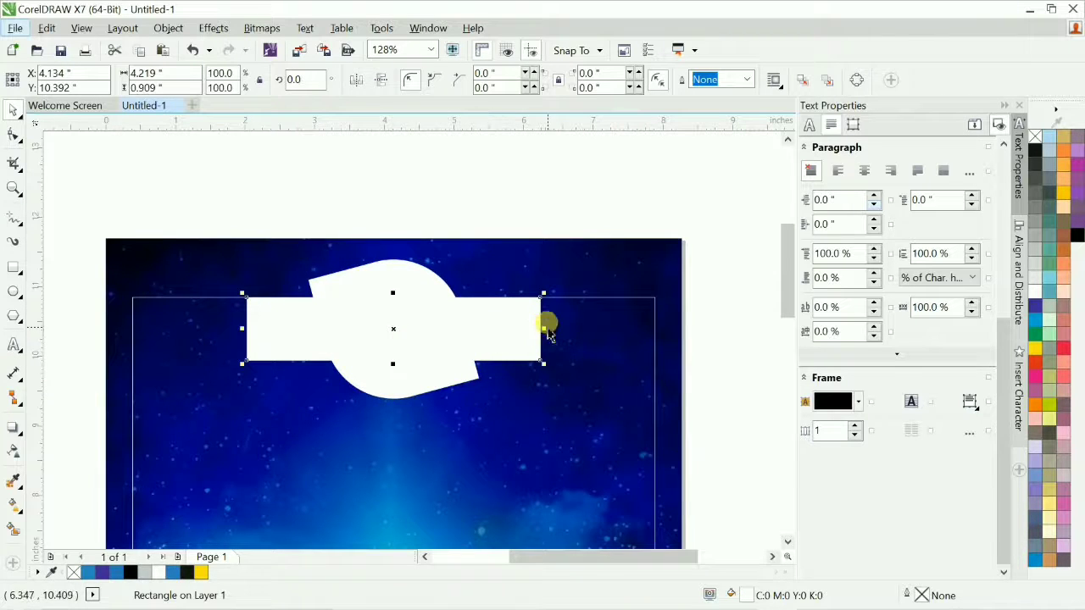
{"action": "left_click_drag", "start_coordinate": [539, 331], "coordinate": [518, 343]}
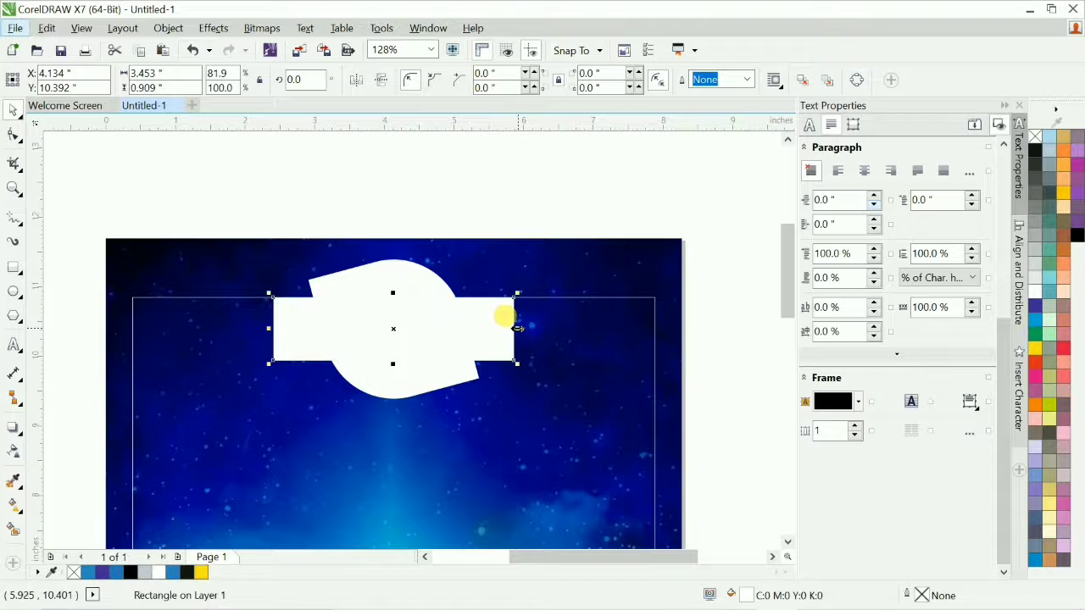
{"action": "left_click", "coordinate": [502, 164]}
{"action": "left_click", "coordinate": [304, 331]}
{"action": "key", "text": "F10"}
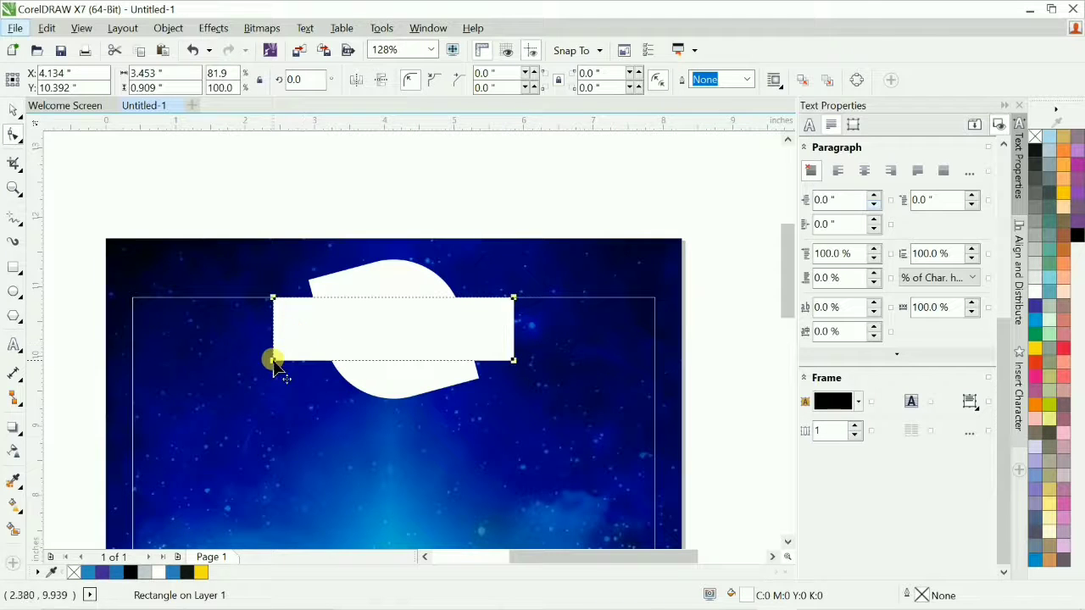
{"action": "left_click_drag", "start_coordinate": [513, 298], "coordinate": [375, 394]}
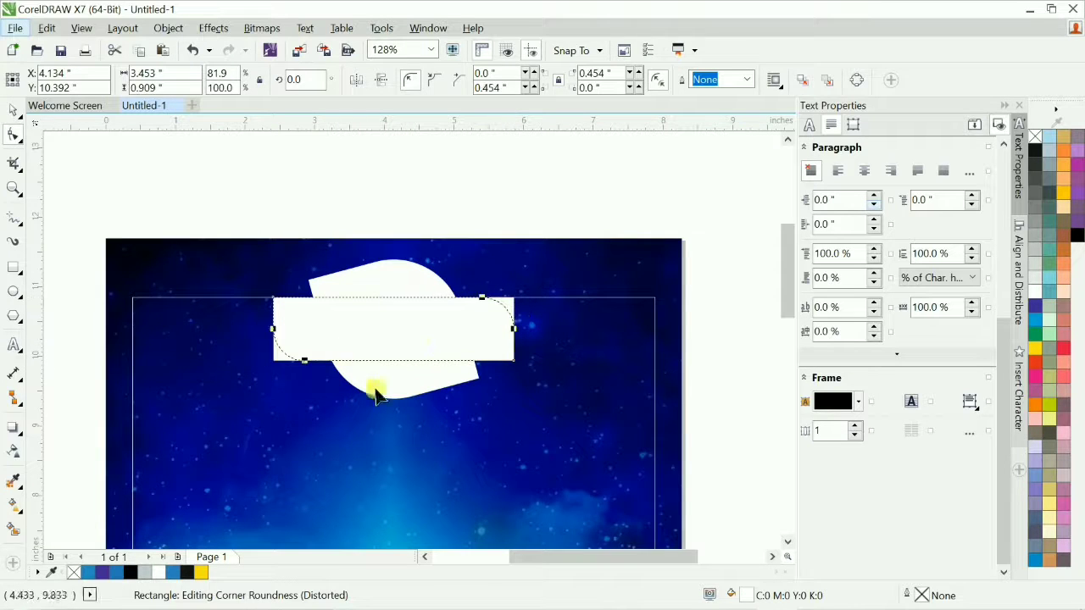
{"action": "key", "text": "space"}
{"action": "left_click", "coordinate": [426, 201]}
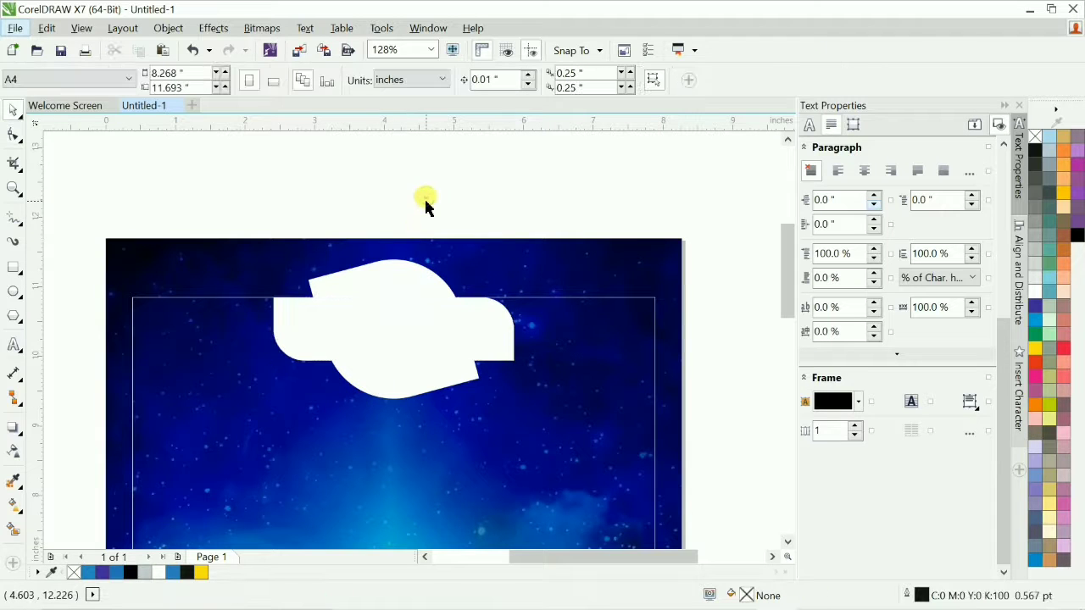
Step: Narrow the wide rounded rectangle to about 3 in, keeping it centred on the rotated shape
{"action": "left_click", "coordinate": [399, 327]}
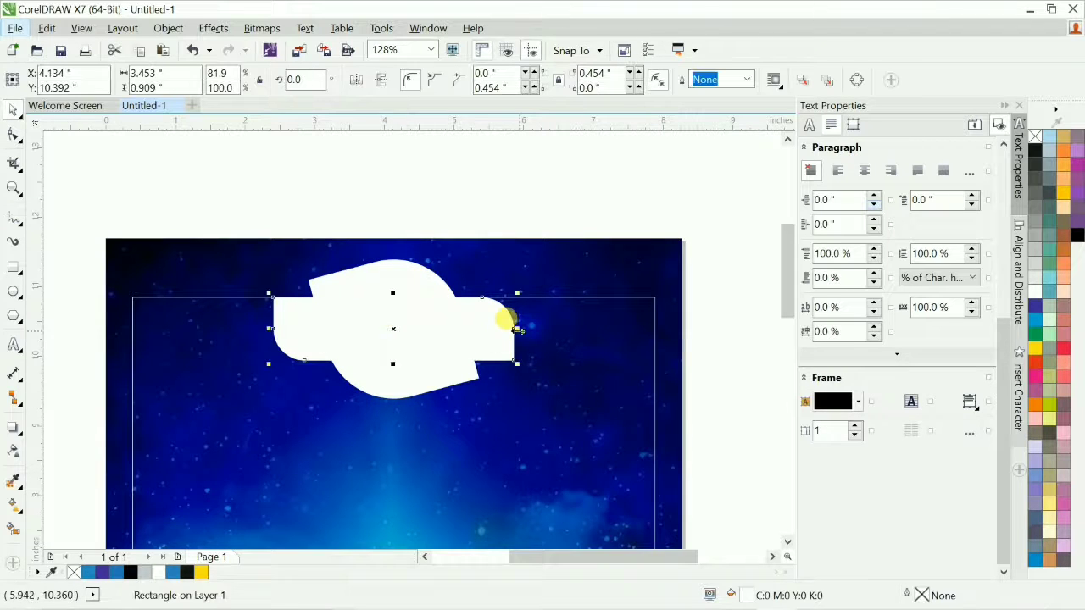
{"action": "left_click_drag", "start_coordinate": [512, 329], "coordinate": [504, 333]}
{"action": "left_click_drag", "start_coordinate": [488, 376], "coordinate": [483, 379]}
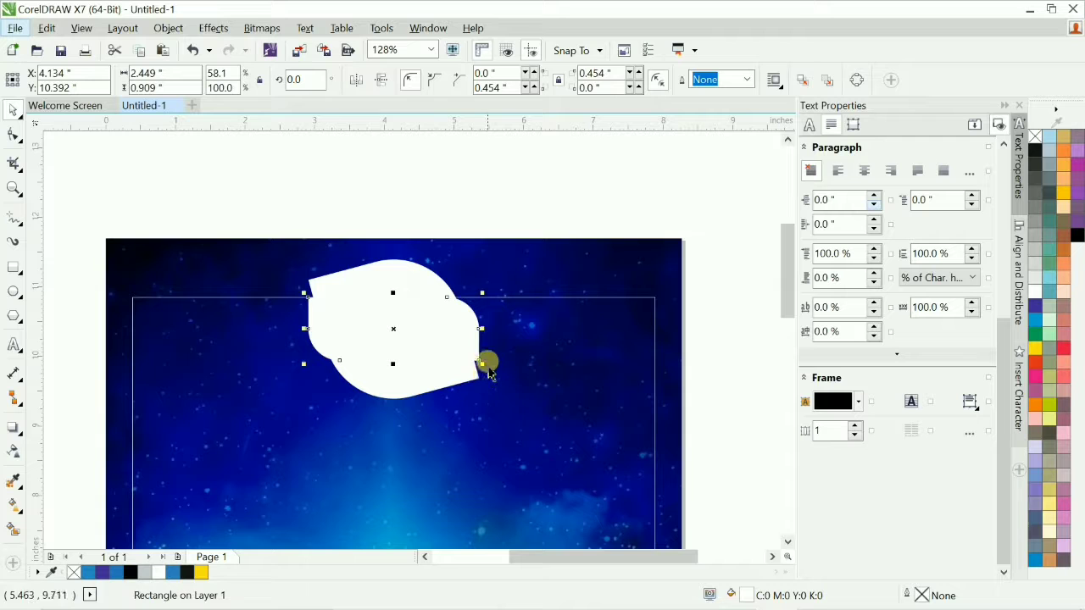
{"action": "left_click_drag", "start_coordinate": [475, 330], "coordinate": [502, 339]}
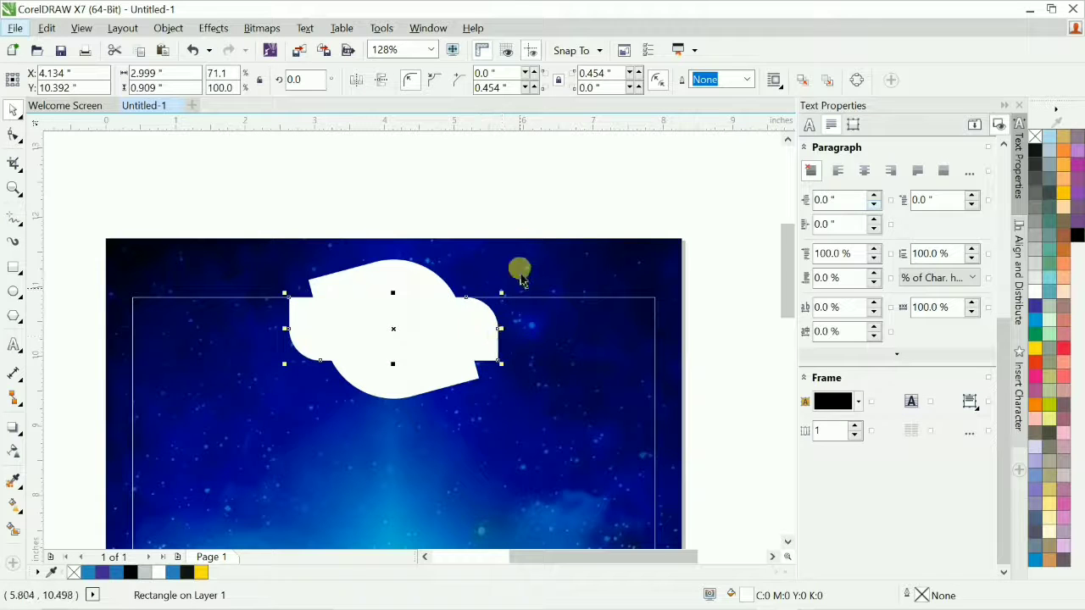
{"action": "left_click", "coordinate": [529, 211]}
Step: Group the two white shapes and align the group with the top of the margin frame
{"action": "key", "text": "F4"}
{"action": "key", "text": "F2"}
{"action": "left_click_drag", "start_coordinate": [540, 261], "coordinate": [587, 279]}
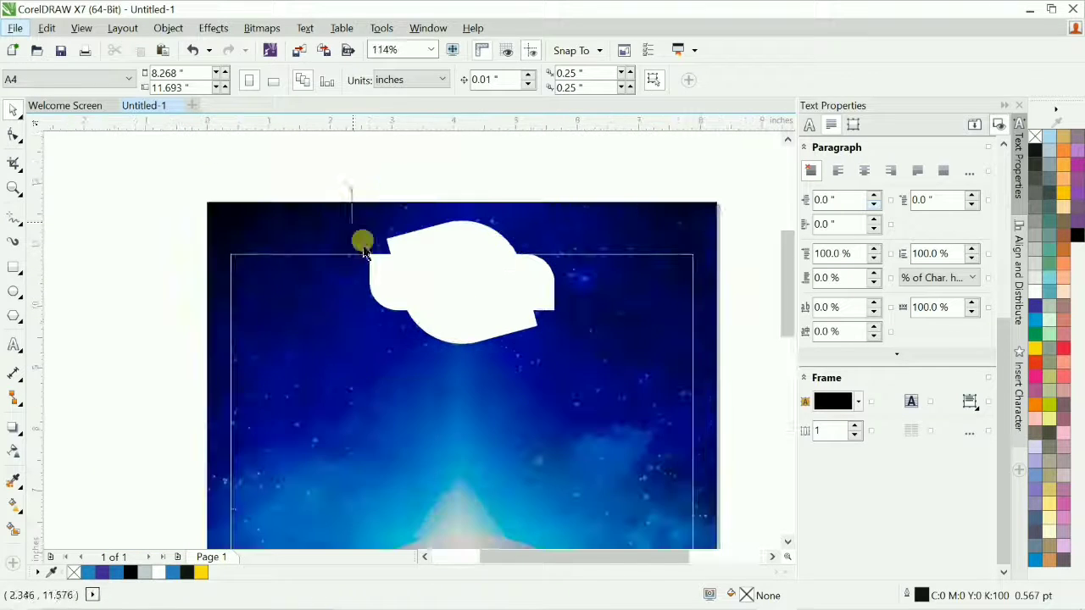
{"action": "left_click_drag", "start_coordinate": [345, 184], "coordinate": [657, 373]}
{"action": "key", "text": "ctrl+g"}
{"action": "left_click", "coordinate": [608, 307], "text": "shift"}
{"action": "key", "text": "e"}
{"action": "key", "text": "t"}
{"action": "left_click", "coordinate": [608, 307], "text": "shift"}
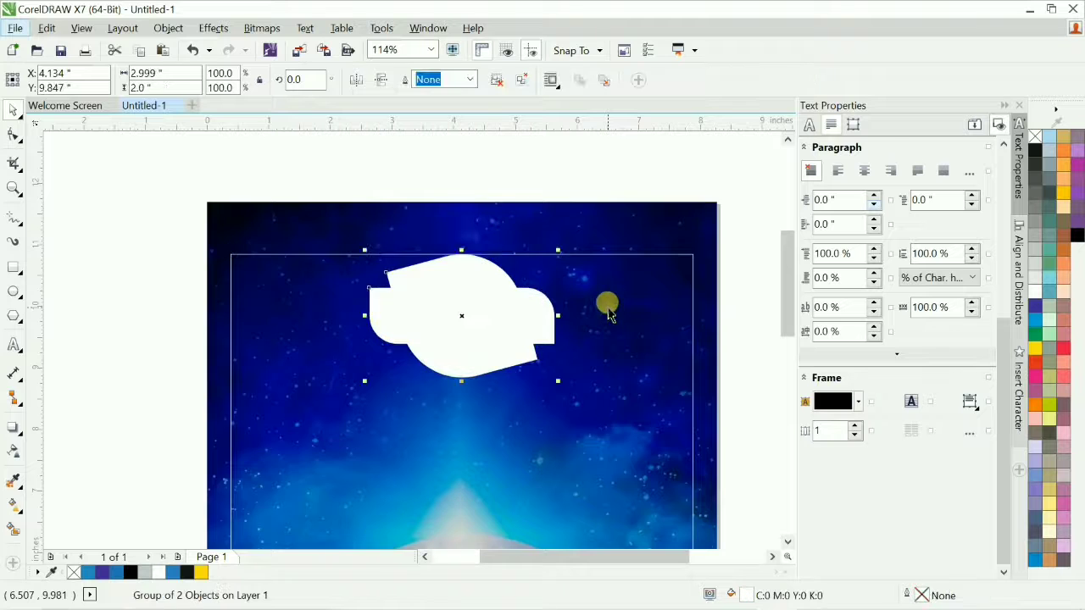
{"action": "key", "text": "F4"}
{"action": "left_click", "coordinate": [673, 302]}
{"action": "key", "text": "F2"}
{"action": "left_click_drag", "start_coordinate": [150, 167], "coordinate": [677, 287]}
{"action": "left_click", "coordinate": [432, 317]}
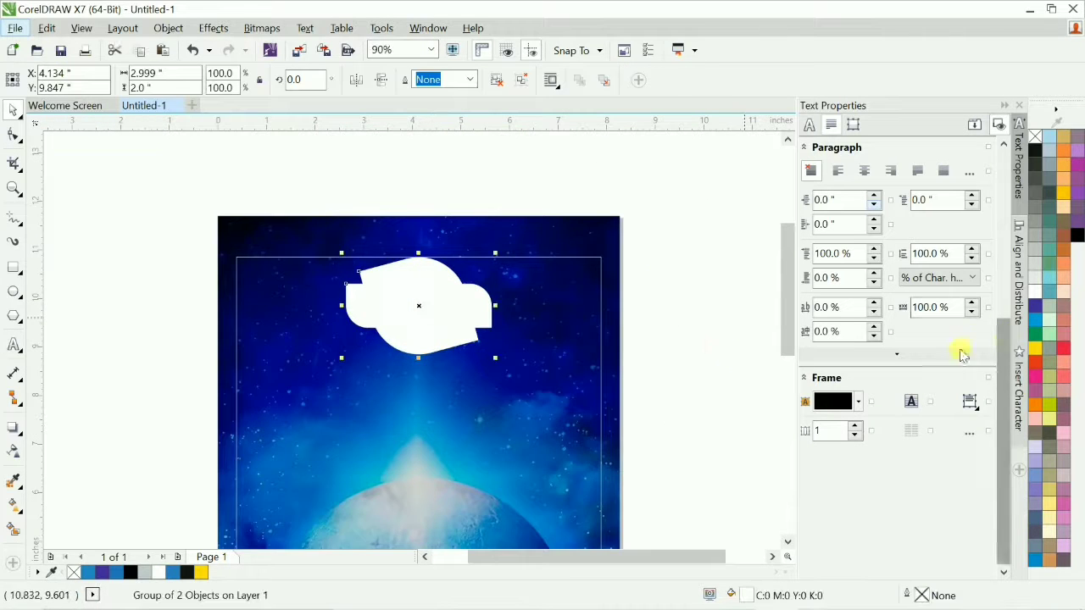
{"action": "left_click", "coordinate": [694, 349]}
Step: Add the text "DESIGNER DEN" in 24 pt Arial and centre it on the white badge shape both ways
{"action": "key", "text": "F4"}
{"action": "key", "text": "F2"}
{"action": "left_click_drag", "start_coordinate": [235, 176], "coordinate": [596, 281]}
{"action": "key", "text": "F8"}
{"action": "left_click_drag", "start_coordinate": [175, 210], "coordinate": [642, 391]}
{"action": "left_click", "coordinate": [423, 357]}
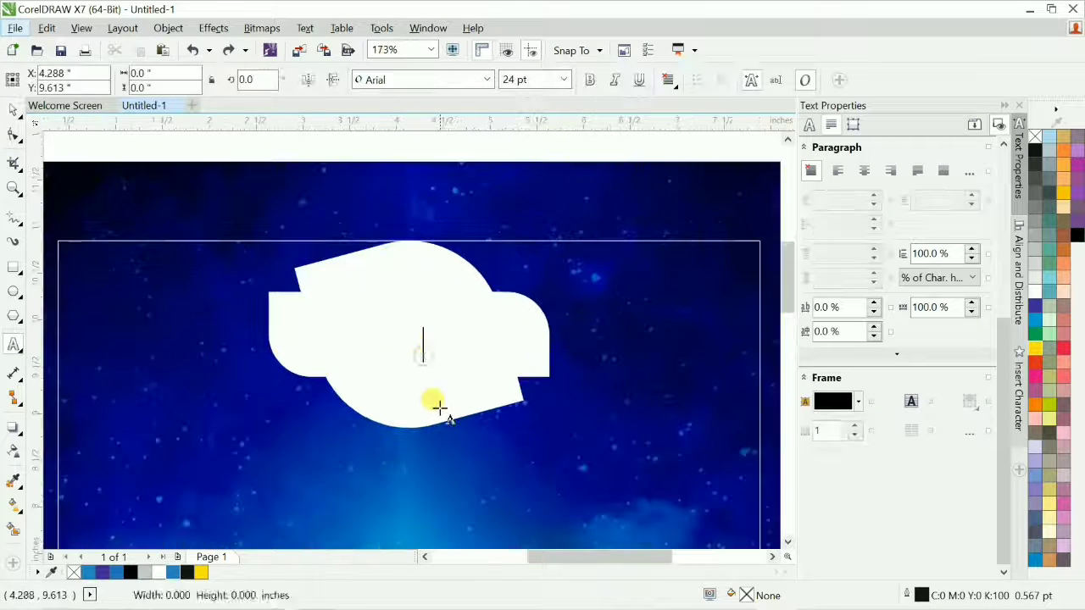
{"action": "type", "text": "DESIGNER DEN"}
{"action": "left_click", "coordinate": [457, 395], "text": "shift"}
{"action": "key", "text": "c"}
{"action": "key", "text": "e"}
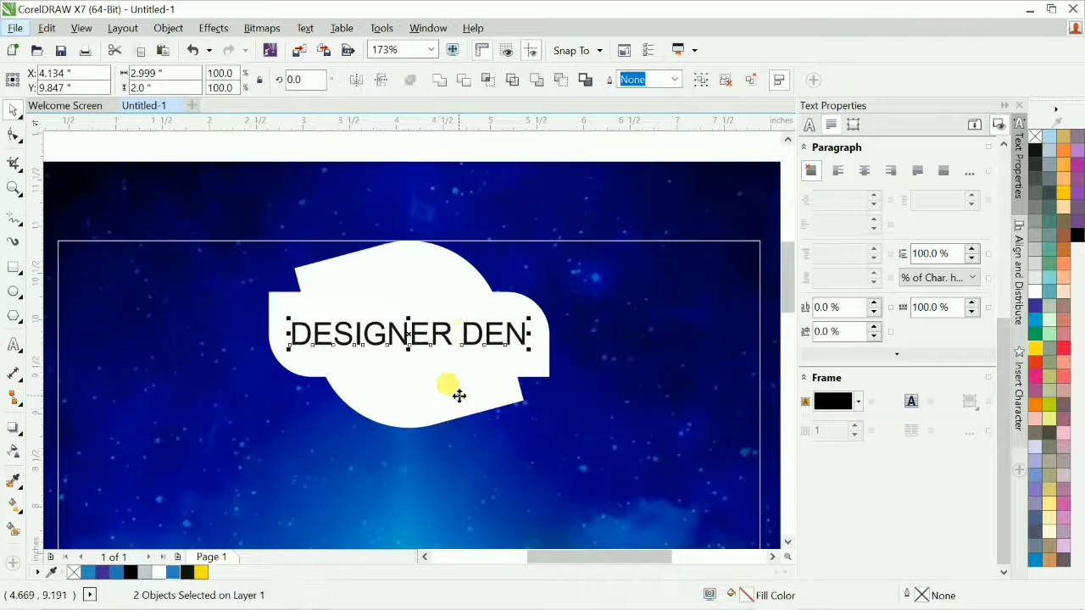
Step: Make the "DESIGNER DEN" text bold and keep it centred on the white badge shape
{"action": "left_click", "coordinate": [459, 334]}
{"action": "left_click", "coordinate": [589, 81]}
{"action": "left_click", "coordinate": [440, 365], "text": "shift"}
{"action": "left_click", "coordinate": [440, 365], "text": "shift"}
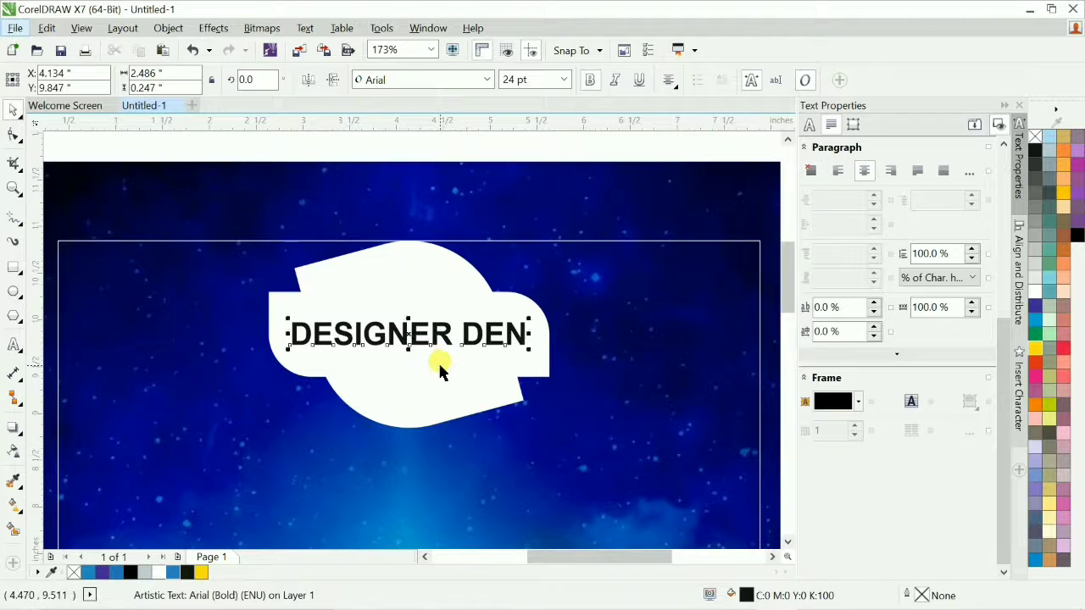
Step: Break the badge text onto two lines, with DESIGNER above DEN
{"action": "key", "text": "shift+F4"}
{"action": "left_click", "coordinate": [291, 334]}
{"action": "scroll", "coordinate": [284, 293], "scroll_direction": "up", "scroll_amount": 1}
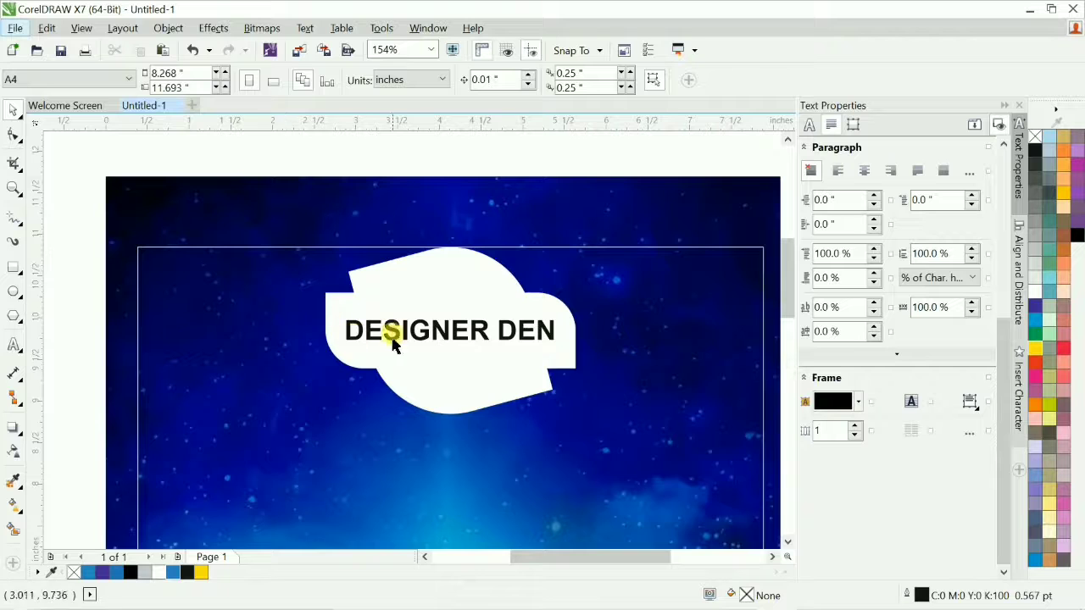
{"action": "double_click", "coordinate": [484, 333]}
{"action": "key", "text": "Return"}
{"action": "key", "text": "ctrl+space"}
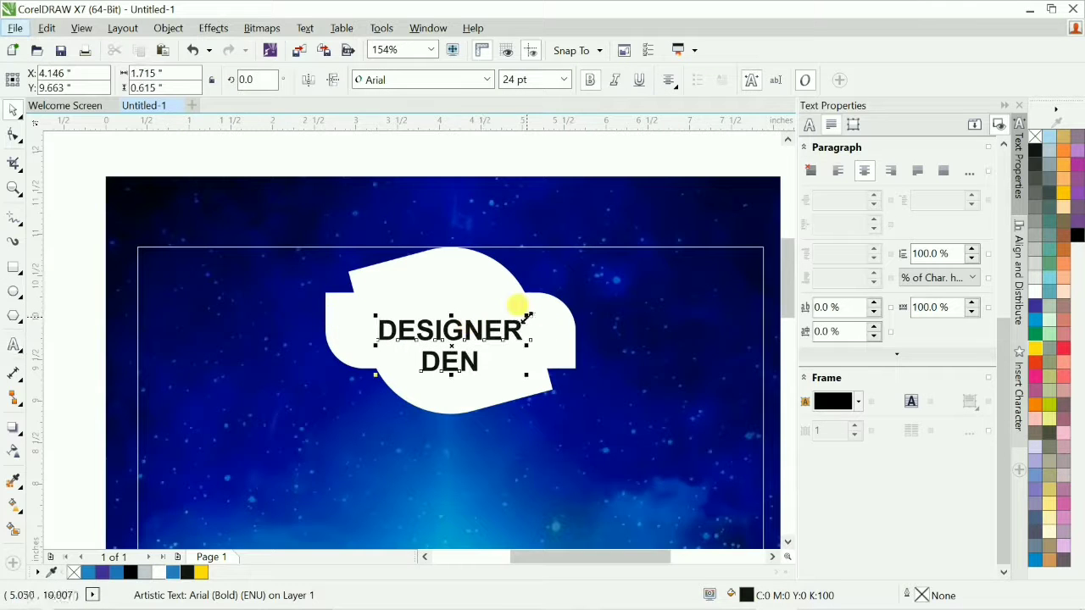
Step: Enlarge the two-line DESIGNER DEN text to about 32.7 pt and keep it centred horizontally on the white badge
{"action": "left_click_drag", "start_coordinate": [526, 374], "coordinate": [559, 388]}
{"action": "left_click_drag", "start_coordinate": [376, 388], "coordinate": [365, 392]}
{"action": "left_click", "coordinate": [427, 283], "text": "shift"}
{"action": "key", "text": "c"}
{"action": "key", "text": "e"}
{"action": "key", "text": "ctrl+z"}
{"action": "left_click", "coordinate": [463, 339]}
{"action": "key", "text": "Up"}
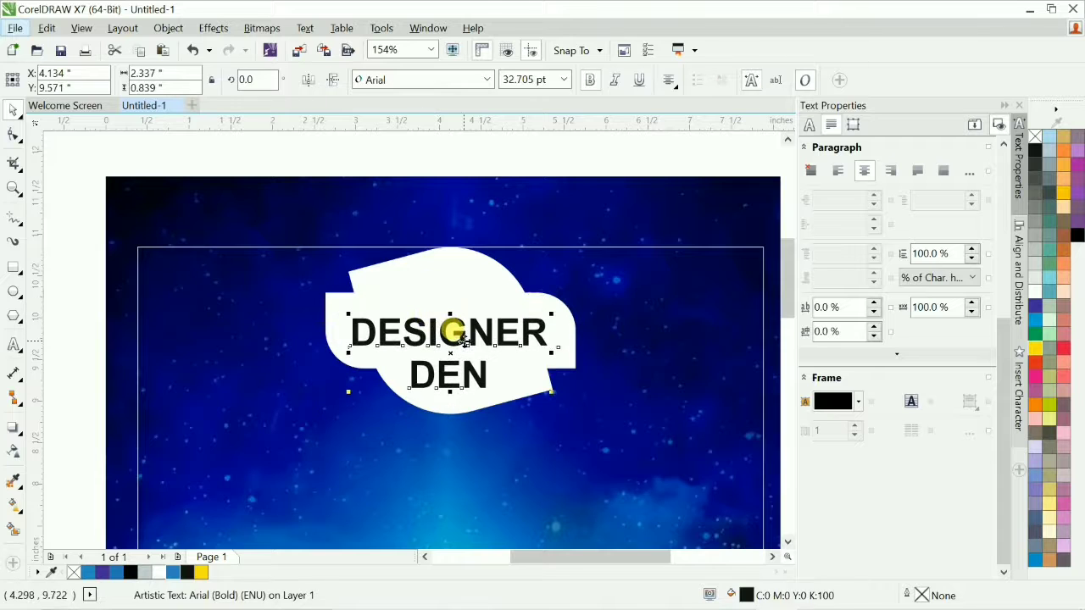
Step: Set the line spacing of the DESIGNER DEN text to 85%
{"action": "double_click", "coordinate": [924, 254]}
{"action": "type", "text": "85"}
{"action": "key", "text": "Return"}
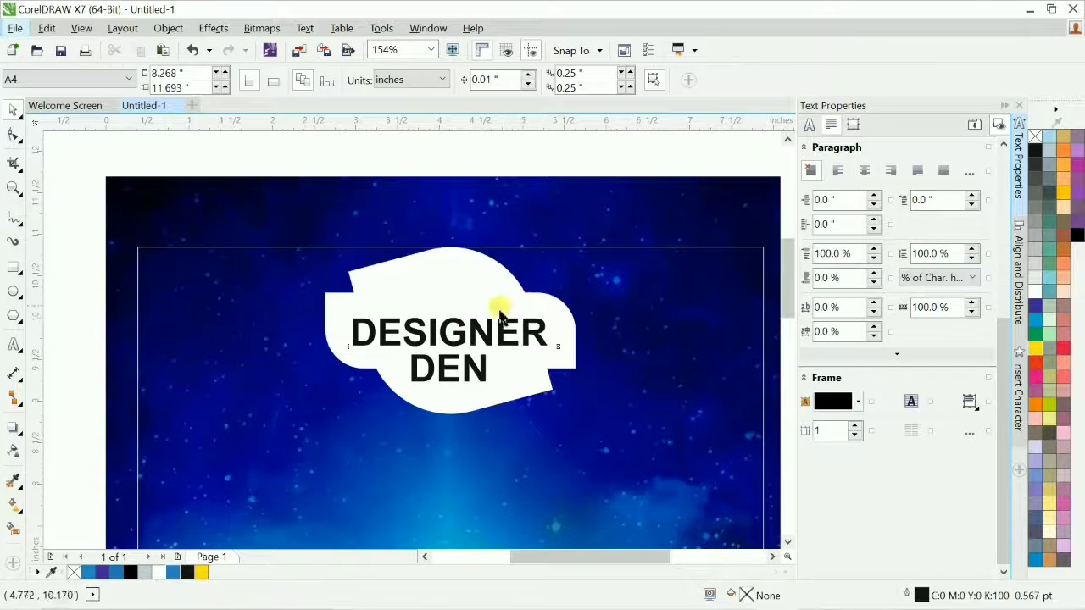
Step: Fill the DESIGNER DEN text with a blue of cyan 100 and magenta 50
{"action": "left_click", "coordinate": [178, 574]}
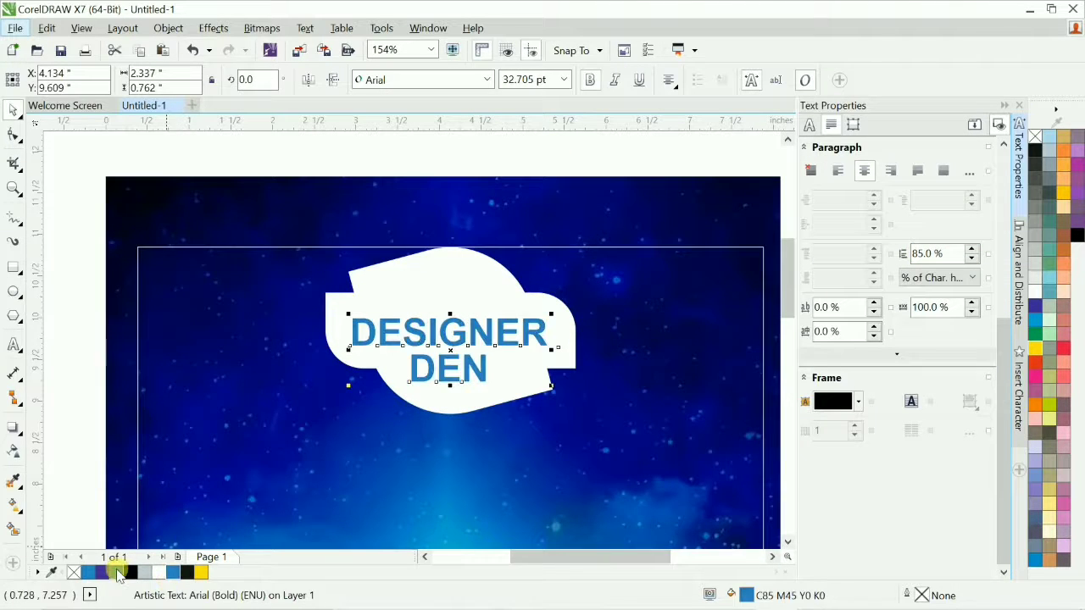
{"action": "double_click", "coordinate": [746, 595]}
{"action": "double_click", "coordinate": [614, 260]}
{"action": "type", "text": "100"}
{"action": "key", "text": "Tab"}
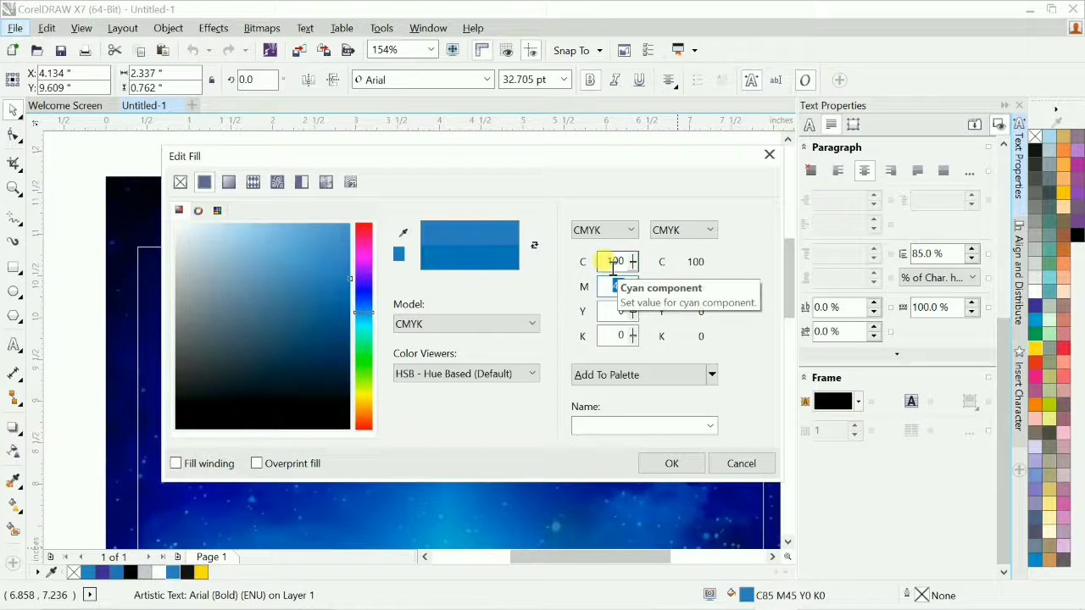
{"action": "type", "text": "50"}
{"action": "key", "text": "Return"}
Step: Try yellow and red fills on the word DEN
{"action": "left_click", "coordinate": [517, 149]}
{"action": "key", "text": "F4"}
{"action": "key", "text": "F2"}
{"action": "left_click_drag", "start_coordinate": [313, 157], "coordinate": [601, 292]}
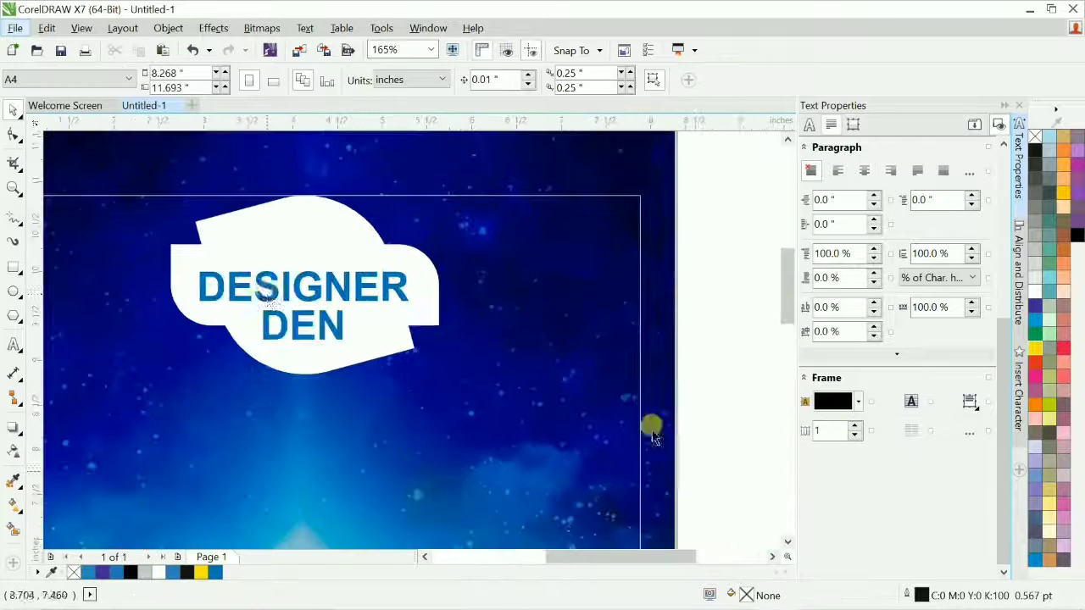
{"action": "key", "text": "F8"}
{"action": "left_click", "coordinate": [287, 322]}
{"action": "double_click", "coordinate": [286, 322]}
{"action": "left_click", "coordinate": [1035, 348]}
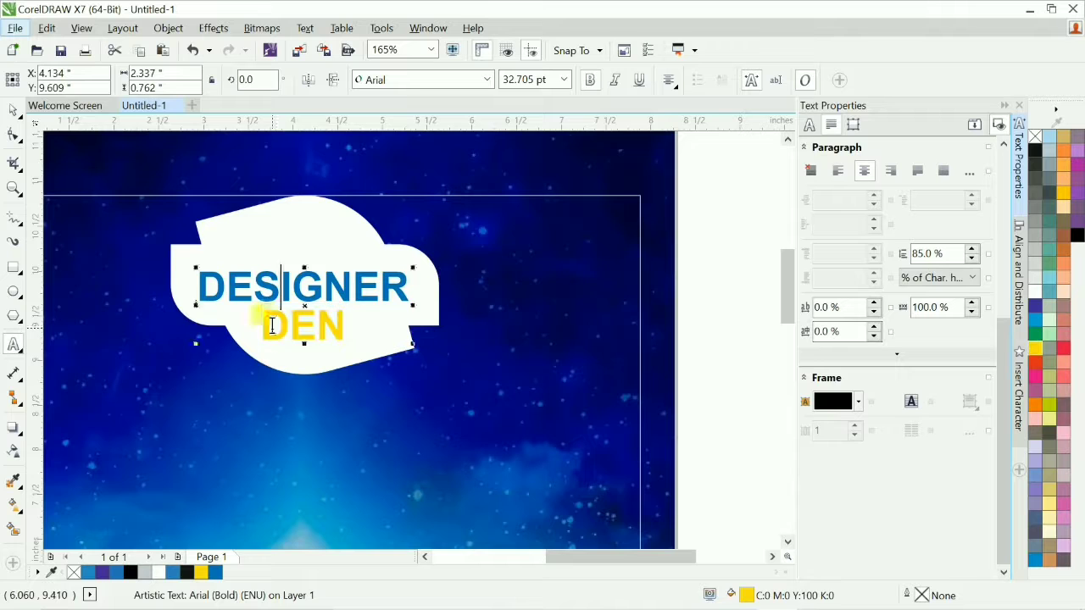
{"action": "left_click", "coordinate": [1035, 362]}
Step: Colour the word DESIGNER red and the word DEN black
{"action": "double_click", "coordinate": [353, 289]}
{"action": "left_click", "coordinate": [1035, 362]}
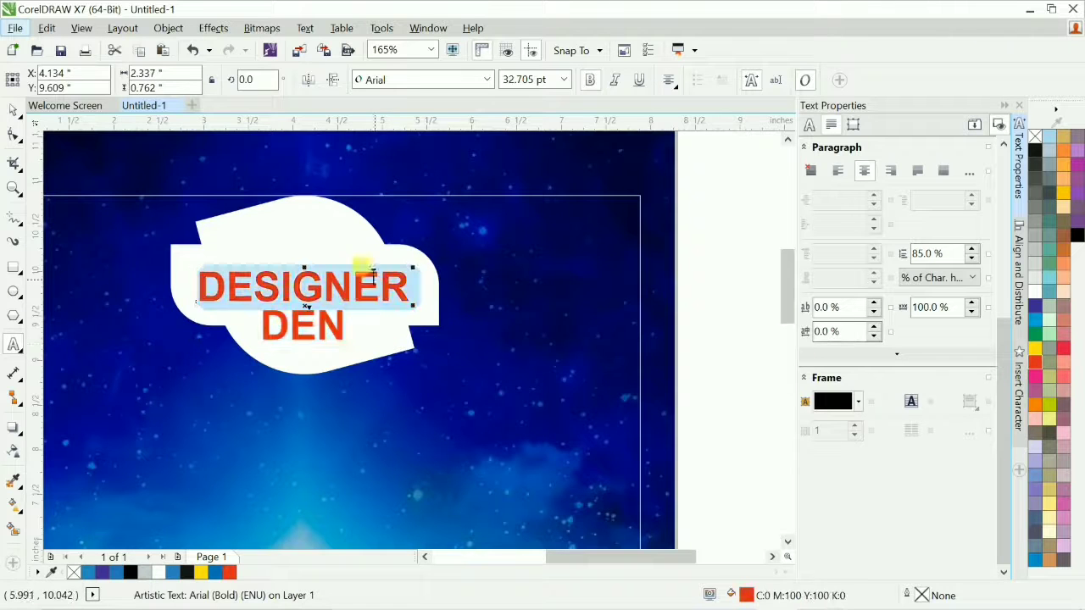
{"action": "double_click", "coordinate": [329, 324]}
{"action": "left_click", "coordinate": [1035, 150]}
{"action": "left_click", "coordinate": [624, 251]}
{"action": "scroll", "coordinate": [625, 252], "scroll_direction": "down", "scroll_amount": 3}
{"action": "scroll", "coordinate": [610, 270], "scroll_direction": "up", "scroll_amount": 2}
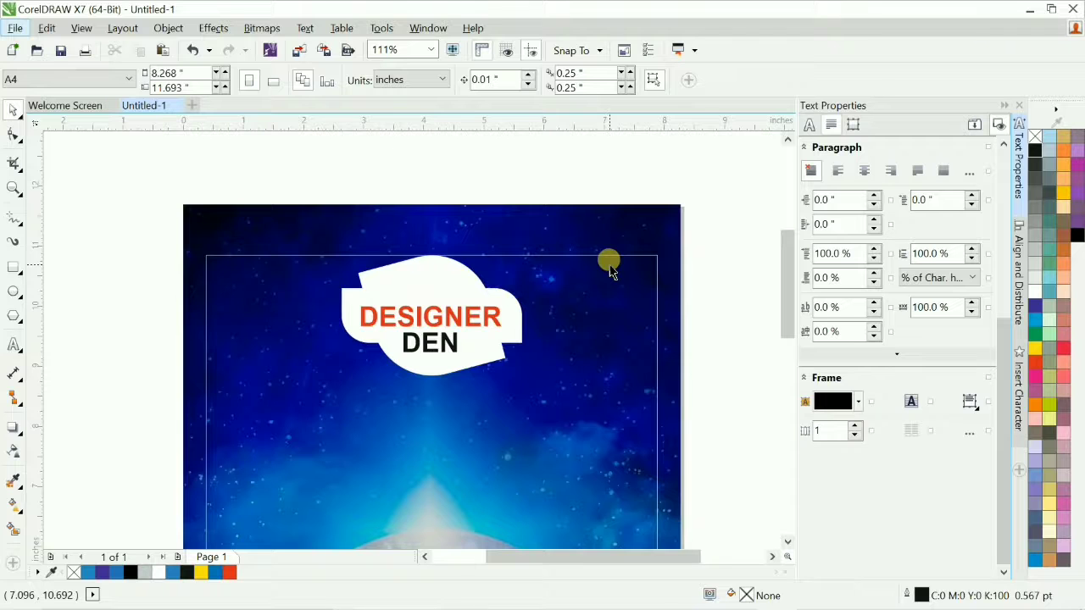
Step: Copy the letters SIGN from DESIGNER and paste them as a separate text above it
{"action": "scroll", "coordinate": [368, 359], "scroll_direction": "up", "scroll_amount": 3}
{"action": "double_click", "coordinate": [283, 431]}
{"action": "double_click", "coordinate": [286, 423]}
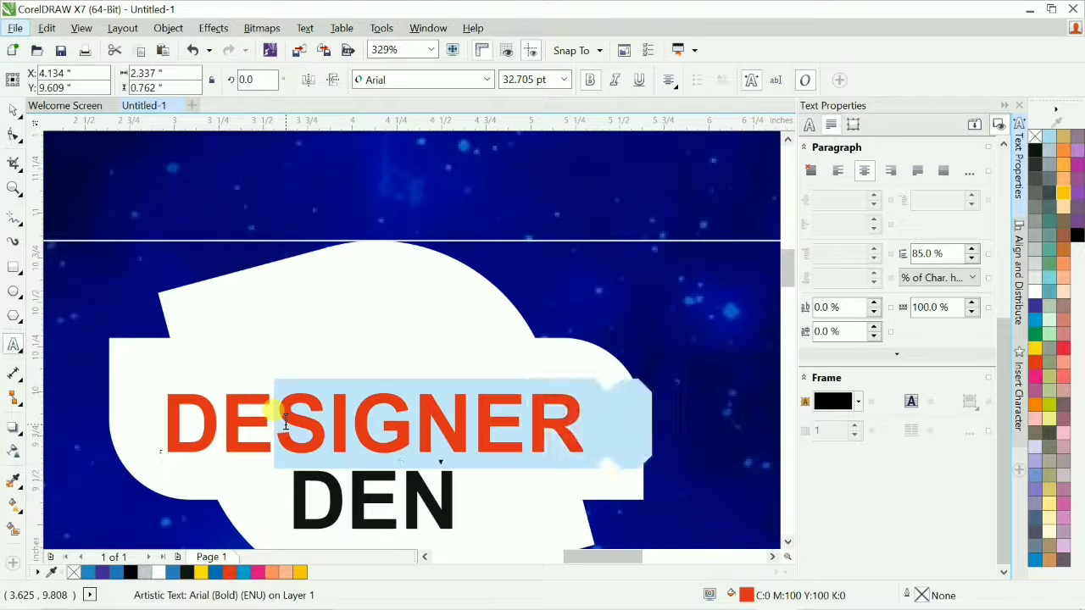
{"action": "key", "text": "shift+Left"}
{"action": "key", "text": "shift+Left"}
{"action": "key", "text": "shift+Left"}
{"action": "key", "text": "ctrl+c"}
{"action": "left_click", "coordinate": [286, 308]}
{"action": "key", "text": "ctrl+v"}
Step: Convert the DESIGNER DEN text to curves, ungroup it and break the word DESIGNER apart into separate letter shapes
{"action": "left_click_drag", "start_coordinate": [290, 424], "coordinate": [473, 422]}
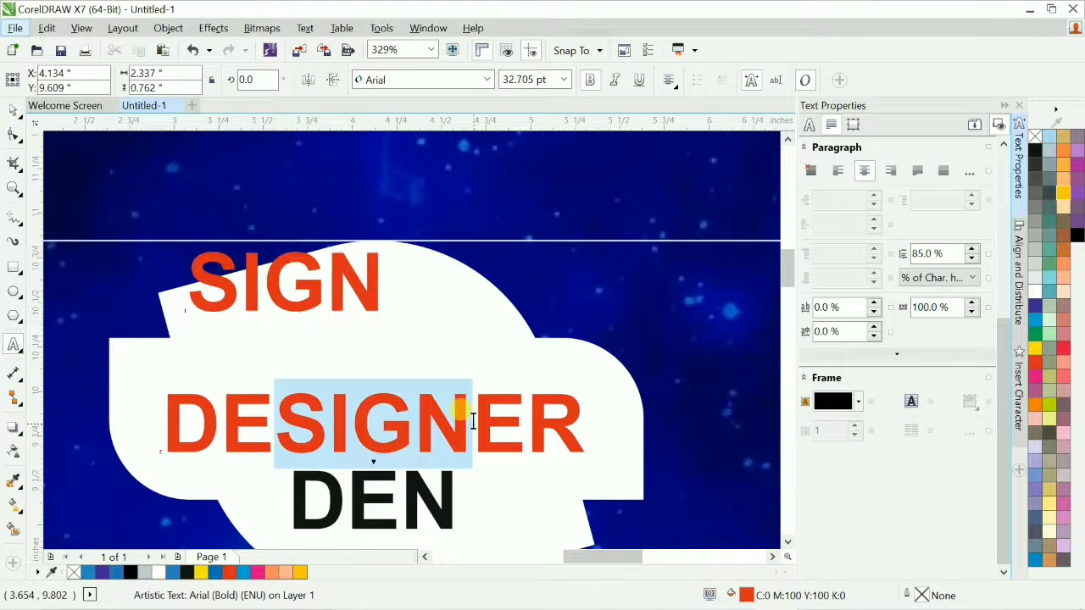
{"action": "key", "text": "F10"}
{"action": "left_click", "coordinate": [473, 428]}
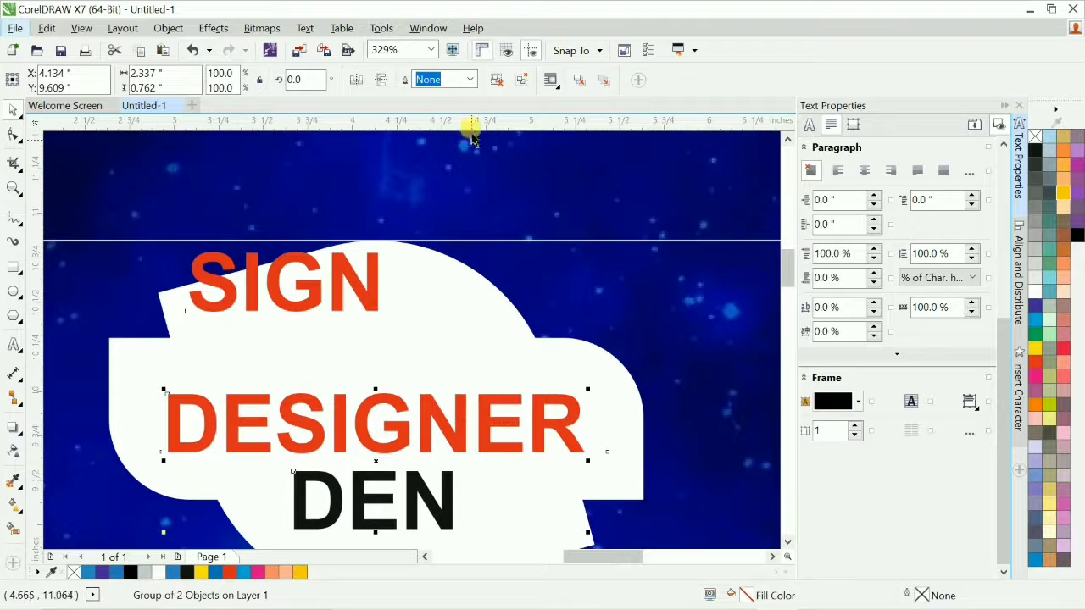
{"action": "left_click", "coordinate": [497, 80]}
{"action": "left_click_drag", "start_coordinate": [119, 361], "coordinate": [605, 464]}
{"action": "left_click_drag", "start_coordinate": [265, 365], "coordinate": [462, 475]}
{"action": "left_click", "coordinate": [452, 432]}
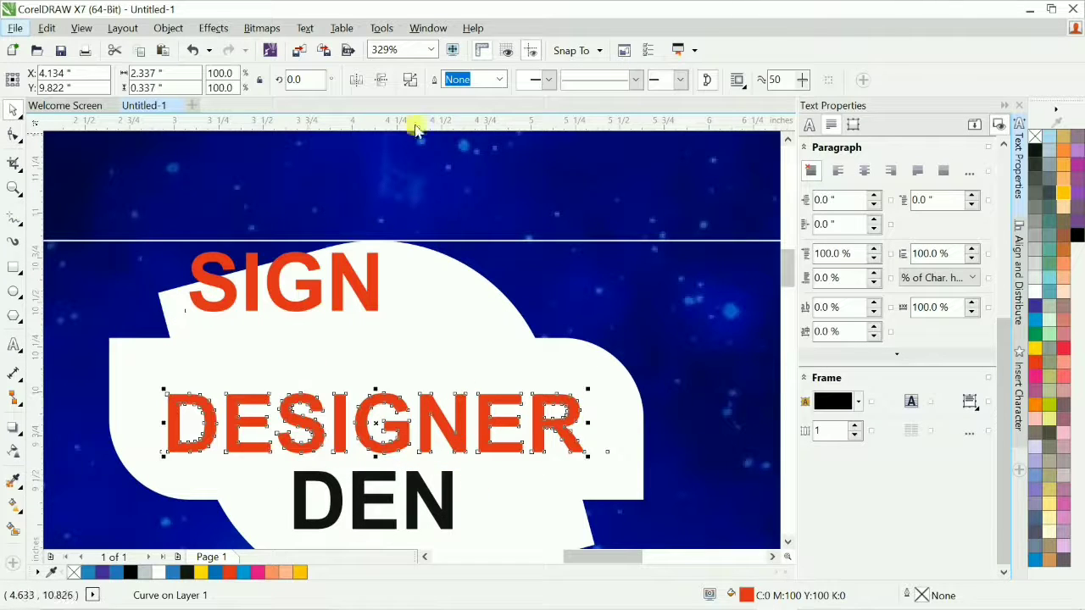
{"action": "left_click", "coordinate": [411, 79]}
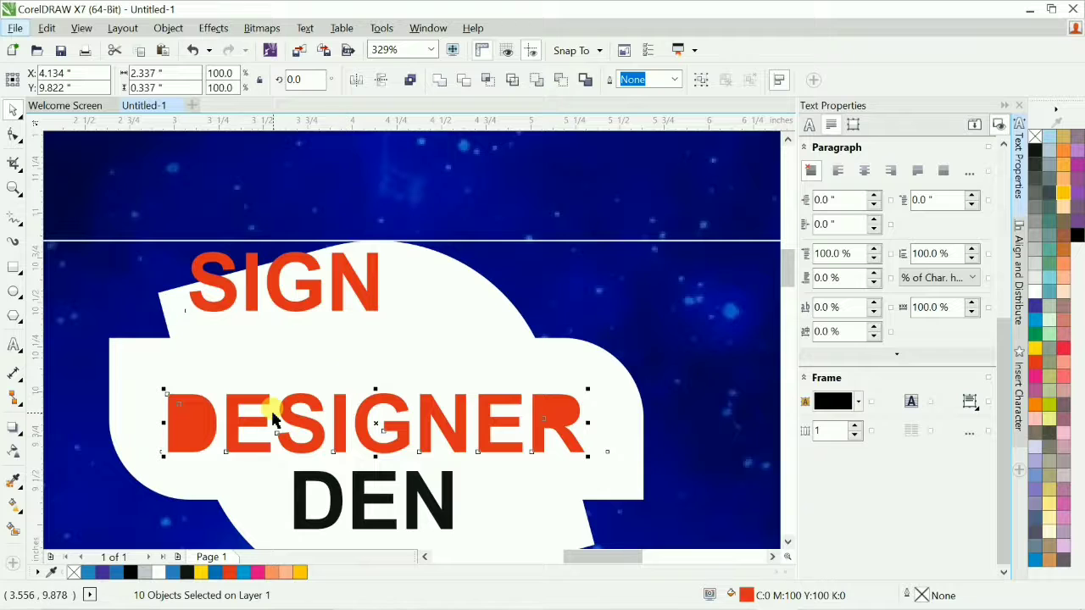
Step: Combine the D and the R of DESIGNER with their inner shapes to restore the letter openings
{"action": "left_click", "coordinate": [169, 376]}
{"action": "left_click", "coordinate": [202, 426]}
{"action": "left_click", "coordinate": [211, 430], "text": "shift"}
{"action": "left_click", "coordinate": [463, 80]}
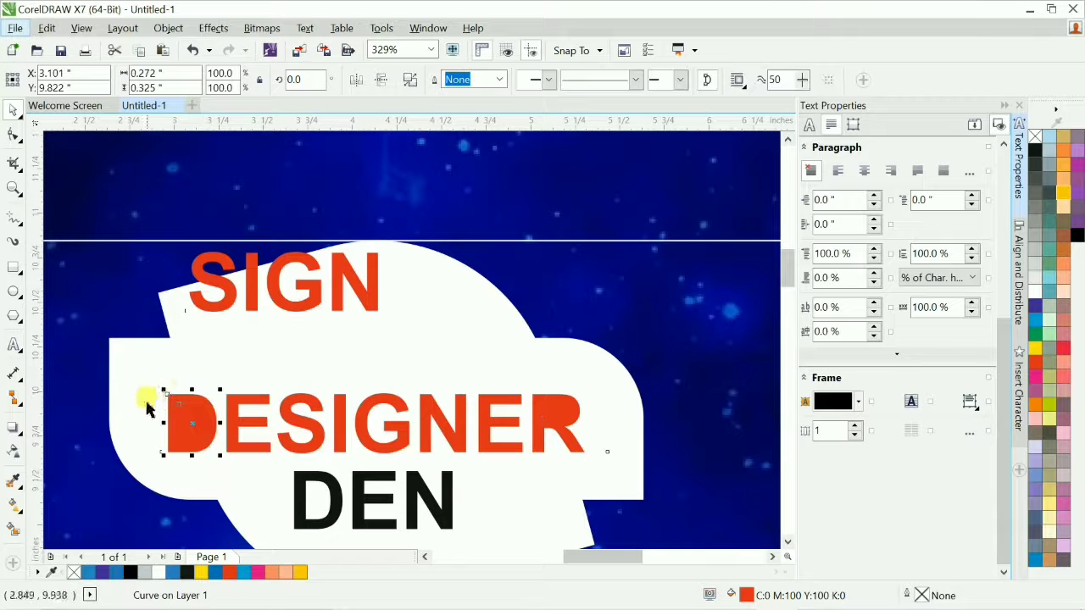
{"action": "left_click", "coordinate": [223, 467]}
{"action": "left_click", "coordinate": [550, 414]}
{"action": "left_click", "coordinate": [563, 419], "text": "shift"}
{"action": "key", "text": "ctrl+l"}
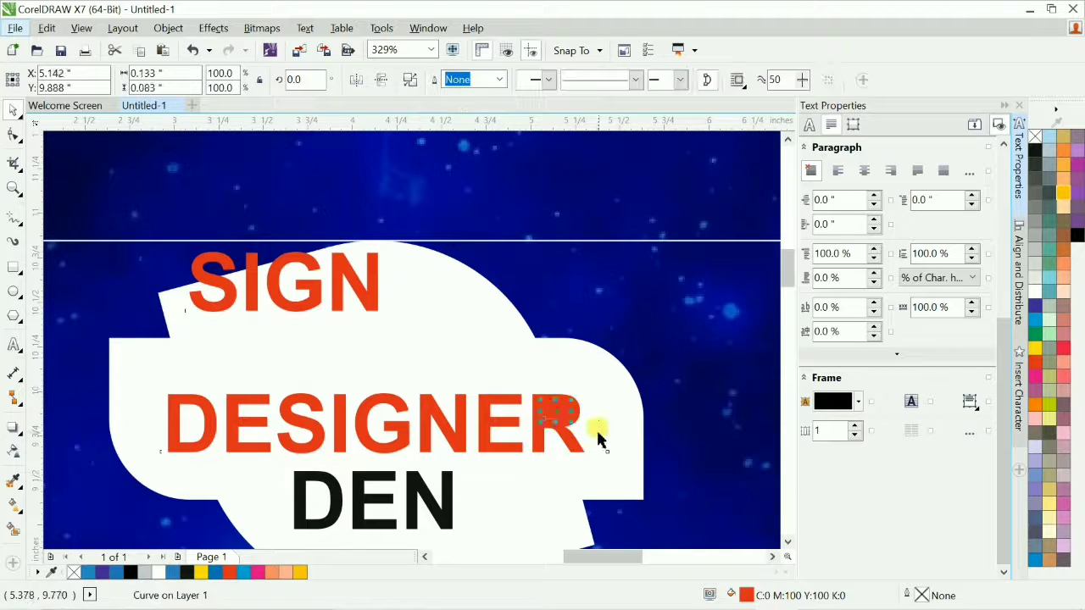
Step: Move the letters SIGN up out of the word DESIGNER
{"action": "key", "text": "Escape"}
{"action": "left_click_drag", "start_coordinate": [269, 364], "coordinate": [477, 468]}
{"action": "left_click_drag", "start_coordinate": [462, 424], "coordinate": [456, 365]}
Step: Stretch the first E's middle arm across to the second E and fill both letters black
{"action": "left_click", "coordinate": [254, 423]}
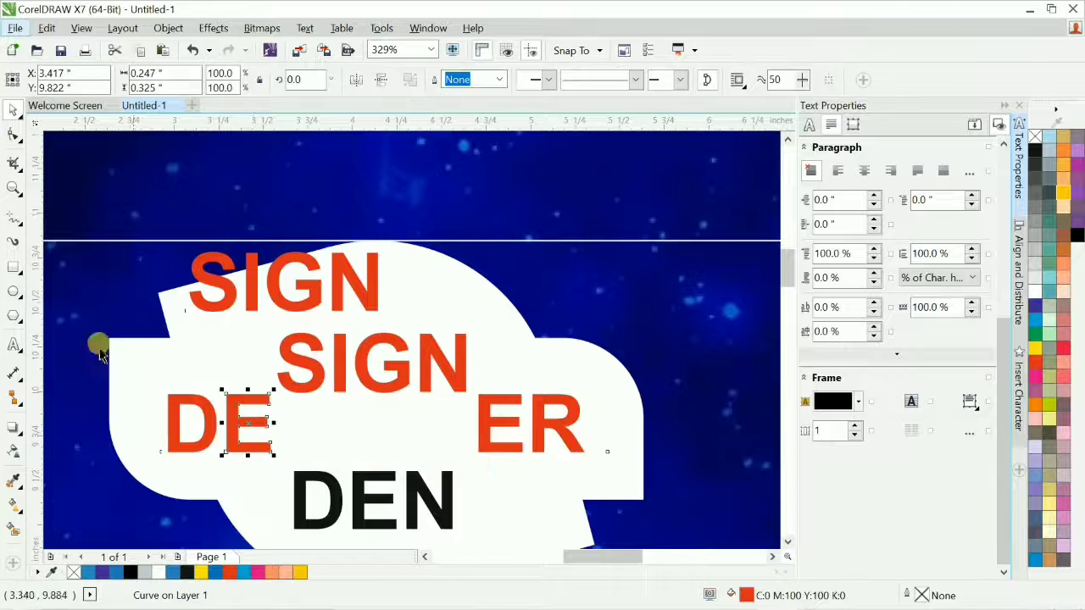
{"action": "left_click", "coordinate": [13, 135]}
{"action": "left_click_drag", "start_coordinate": [253, 418], "coordinate": [497, 444]}
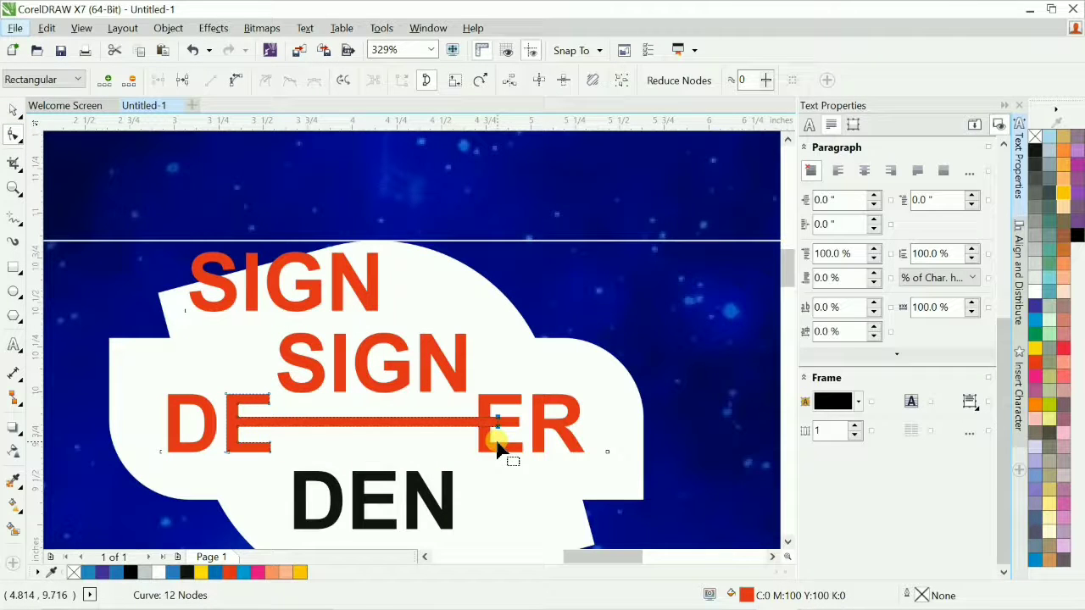
{"action": "key", "text": "space"}
{"action": "left_click", "coordinate": [481, 442], "text": "shift"}
{"action": "left_click", "coordinate": [1035, 151]}
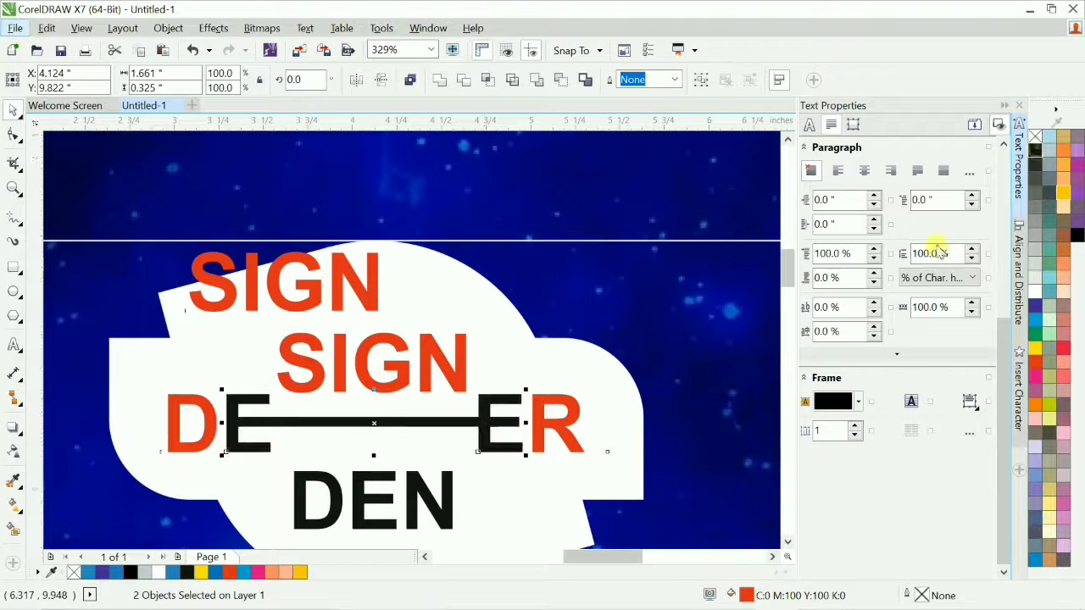
Step: Group the raised SIGN letters and move them down to rest on the black connecting bar
{"action": "scroll", "coordinate": [519, 353], "scroll_direction": "up", "scroll_amount": 1}
{"action": "left_click_drag", "start_coordinate": [518, 350], "coordinate": [255, 431]}
{"action": "left_click_drag", "start_coordinate": [454, 393], "coordinate": [456, 413]}
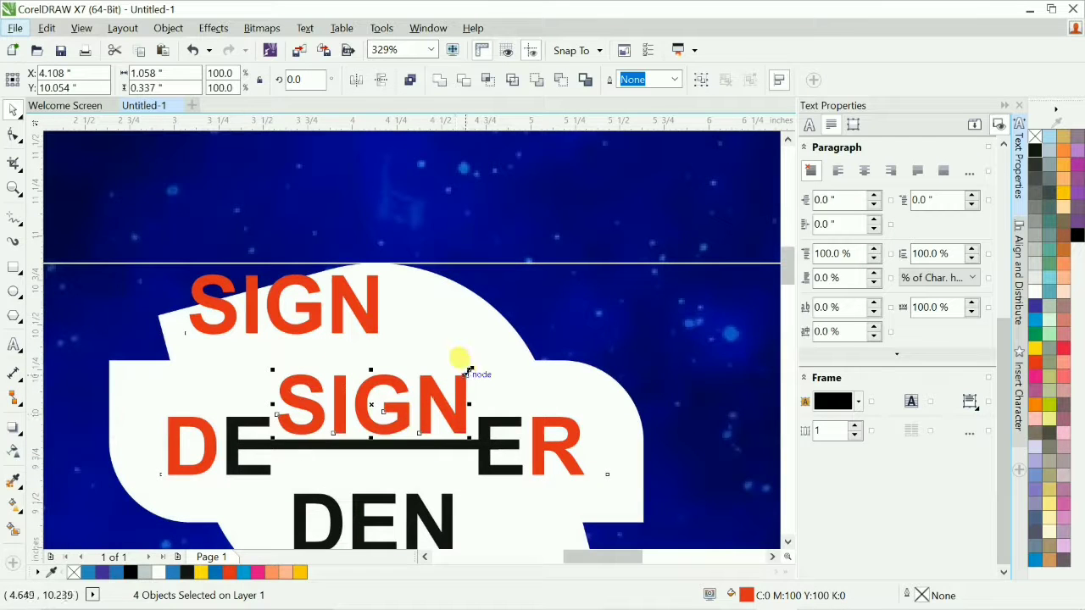
{"action": "scroll", "coordinate": [469, 372], "scroll_direction": "down", "scroll_amount": 3}
{"action": "key", "text": "ctrl+g"}
{"action": "key", "text": "F2"}
{"action": "left_click_drag", "start_coordinate": [180, 279], "coordinate": [569, 470]}
{"action": "left_click_drag", "start_coordinate": [505, 343], "coordinate": [506, 355]}
{"action": "scroll", "coordinate": [549, 370], "scroll_direction": "down", "scroll_amount": 4}
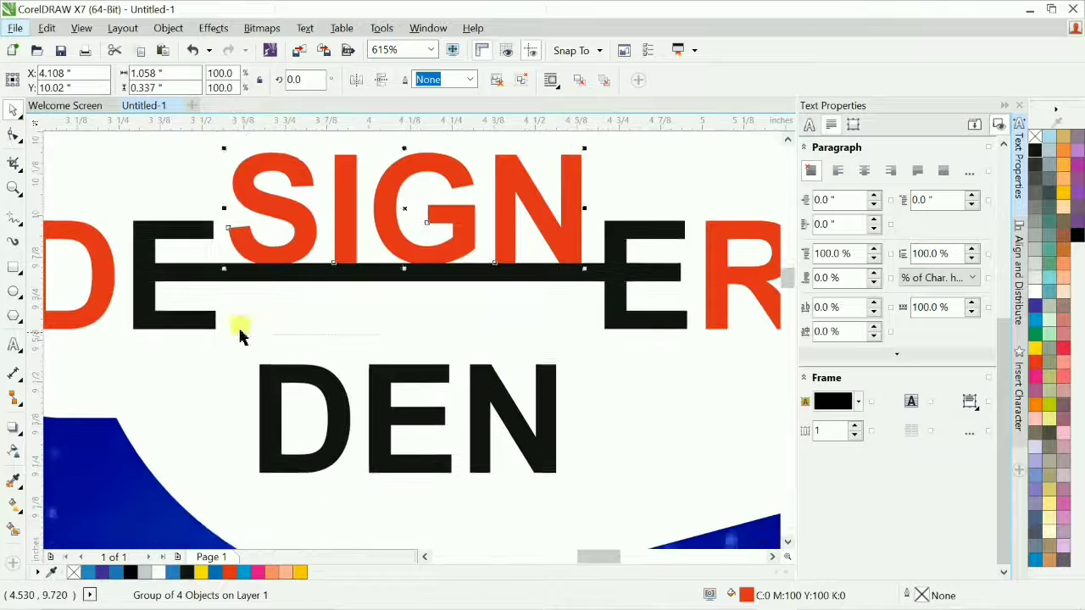
Step: Move the word DEN up to sit directly beneath the black connecting bar
{"action": "left_click_drag", "start_coordinate": [235, 336], "coordinate": [585, 519]}
{"action": "left_click_drag", "start_coordinate": [413, 369], "coordinate": [427, 286]}
{"action": "key", "text": "F3"}
{"action": "key", "text": "F3"}
{"action": "scroll", "coordinate": [403, 288], "scroll_direction": "up", "scroll_amount": 4}
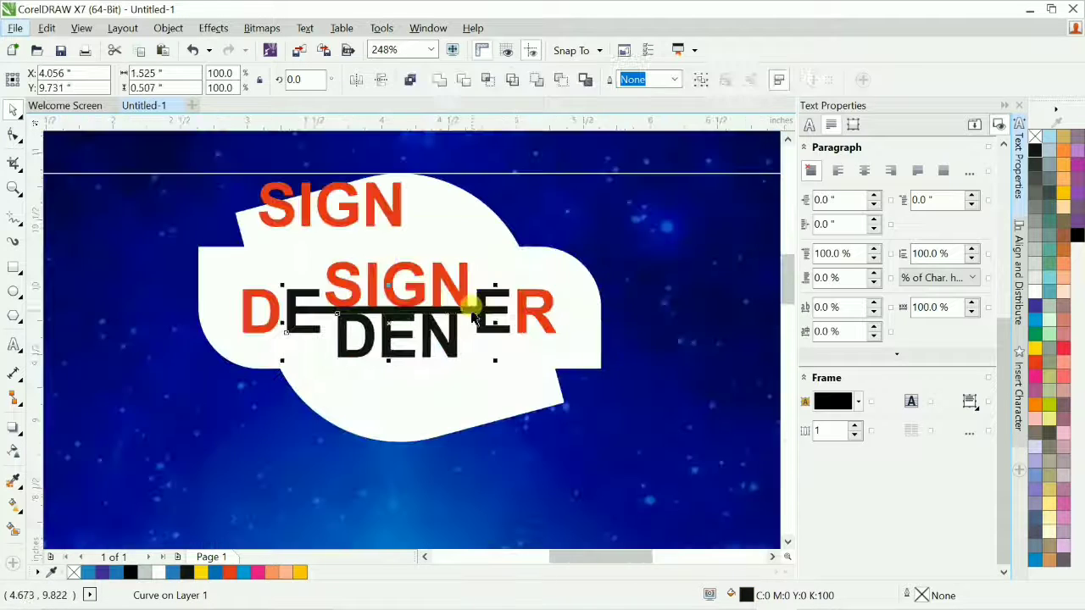
Step: Fill SIGN and DEN around the bar with orange and delete the spare SIGN copy above
{"action": "left_click", "coordinate": [344, 280], "text": "shift"}
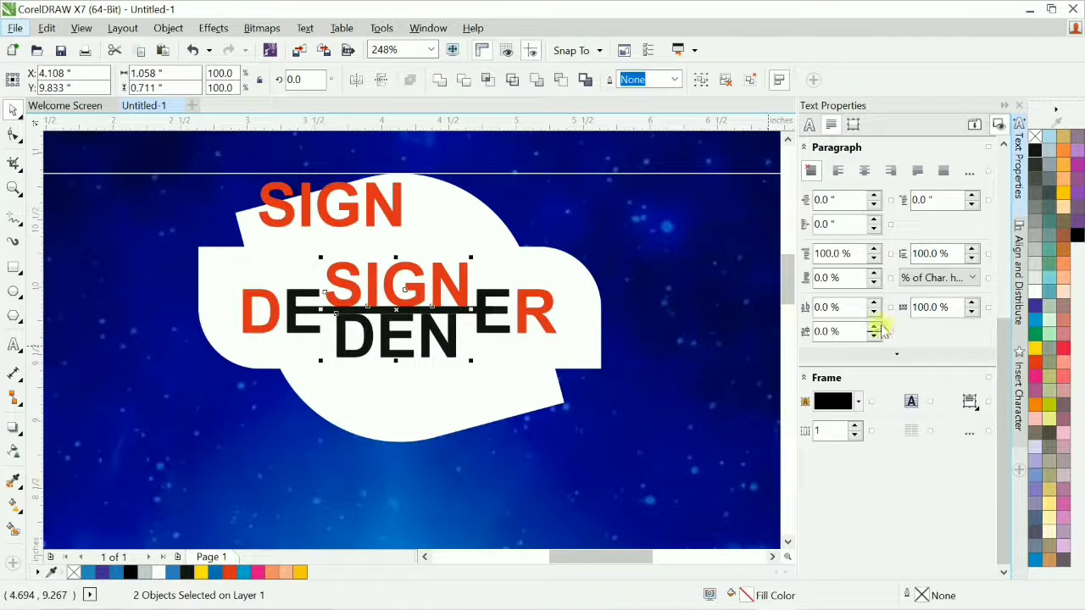
{"action": "left_click", "coordinate": [1063, 194]}
{"action": "scroll", "coordinate": [670, 331], "scroll_direction": "down", "scroll_amount": 4}
{"action": "scroll", "coordinate": [440, 330], "scroll_direction": "up", "scroll_amount": 4}
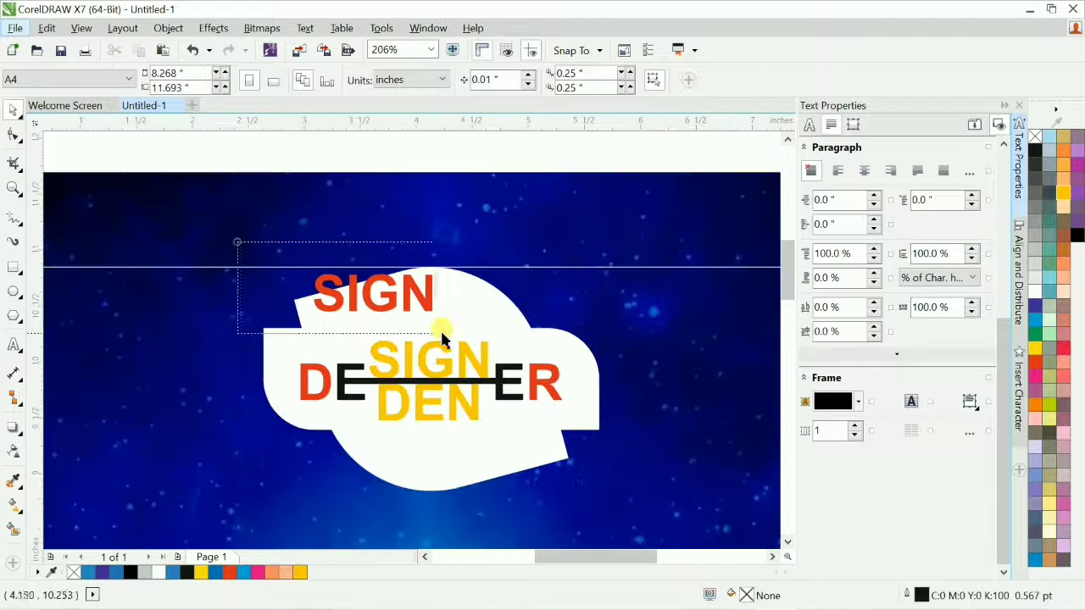
{"action": "left_click", "coordinate": [1035, 405]}
{"action": "scroll", "coordinate": [449, 327], "scroll_direction": "down", "scroll_amount": 2}
{"action": "left_click", "coordinate": [317, 247]}
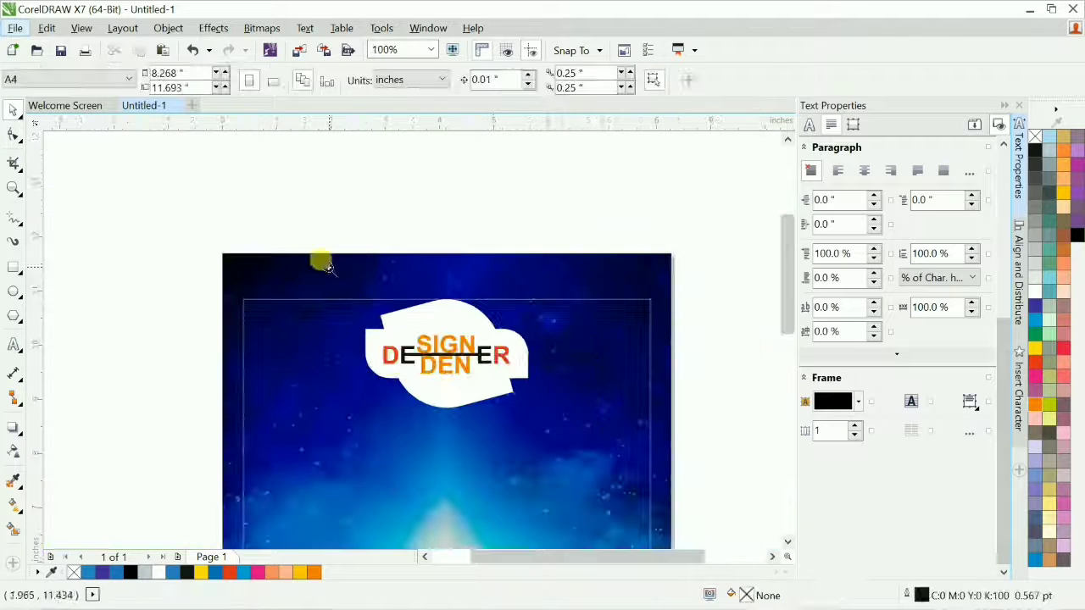
Step: Group and slightly enlarge the logo lettering, and centre it vertically on the white badge
{"action": "scroll", "coordinate": [467, 357], "scroll_direction": "up", "scroll_amount": 3}
{"action": "left_click_drag", "start_coordinate": [338, 310], "coordinate": [584, 377]}
{"action": "key", "text": "ctrl+g"}
{"action": "left_click_drag", "start_coordinate": [578, 295], "coordinate": [591, 285]}
{"action": "left_click", "coordinate": [510, 265], "text": "shift"}
{"action": "key", "text": "e"}
{"action": "left_click", "coordinate": [510, 264], "text": "shift"}
{"action": "key", "text": "F4"}
{"action": "left_click", "coordinate": [620, 297]}
Step: Use Smart Drawing to sketch thin corner lines around the top of SIGN and the lower right of DEN
{"action": "key", "text": "F2"}
{"action": "left_click_drag", "start_coordinate": [305, 155], "coordinate": [536, 281]}
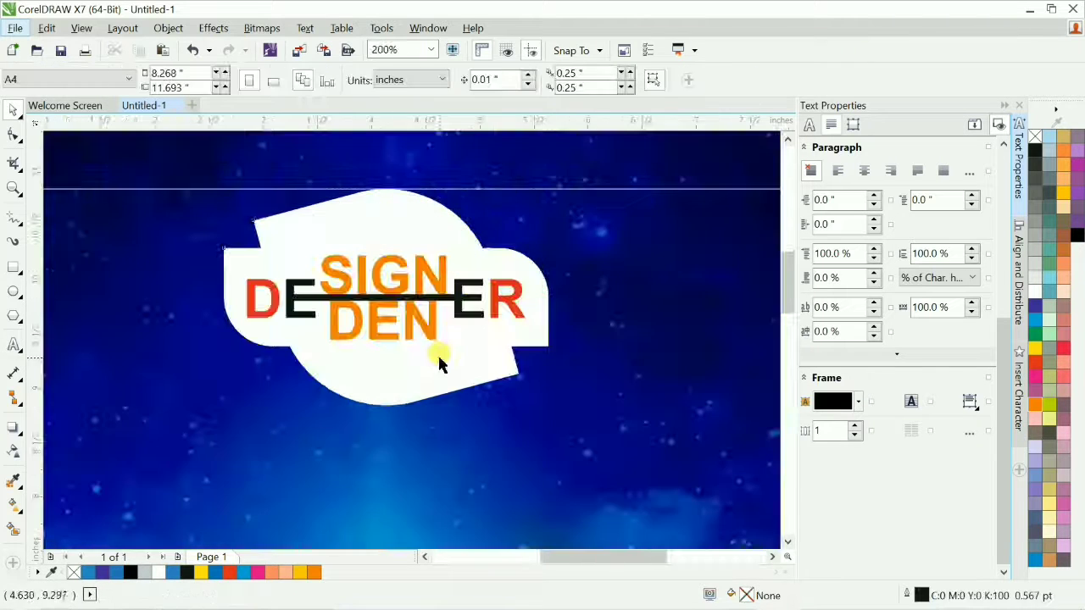
{"action": "left_click", "coordinate": [439, 356]}
{"action": "key", "text": "F2"}
{"action": "left_click_drag", "start_coordinate": [174, 196], "coordinate": [616, 421]}
{"action": "left_click", "coordinate": [20, 227]}
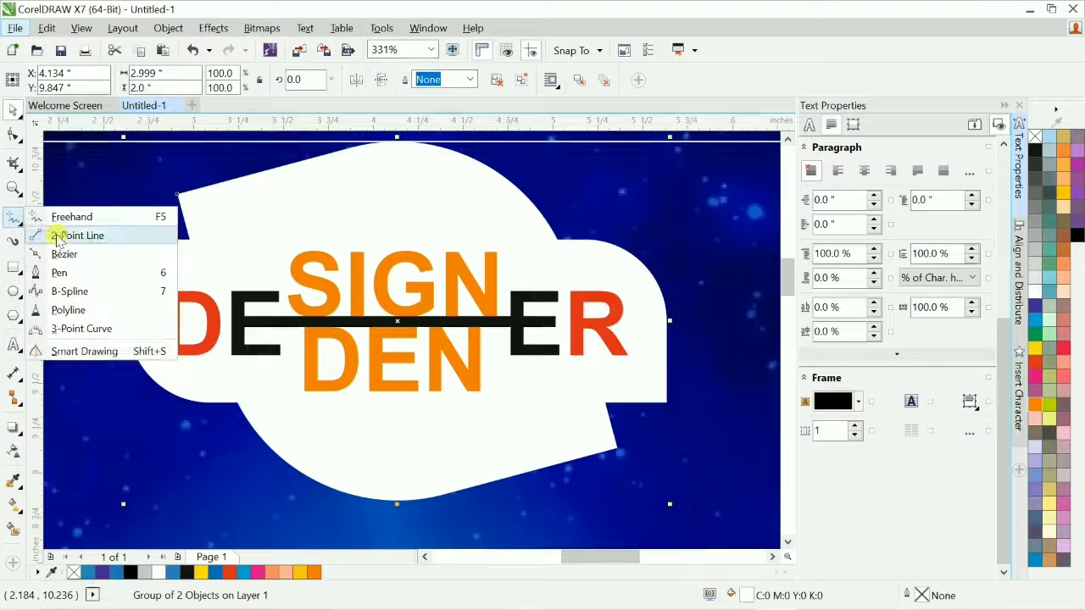
{"action": "left_click", "coordinate": [68, 349]}
{"action": "mouse_move", "coordinate": [274, 239]}
{"action": "left_mouse_down"}
{"action": "mouse_move", "coordinate": [483, 235]}
{"action": "mouse_move", "coordinate": [501, 223]}
{"action": "mouse_move", "coordinate": [513, 281]}
{"action": "left_mouse_up"}
{"action": "left_click_drag", "start_coordinate": [523, 363], "coordinate": [450, 400]}
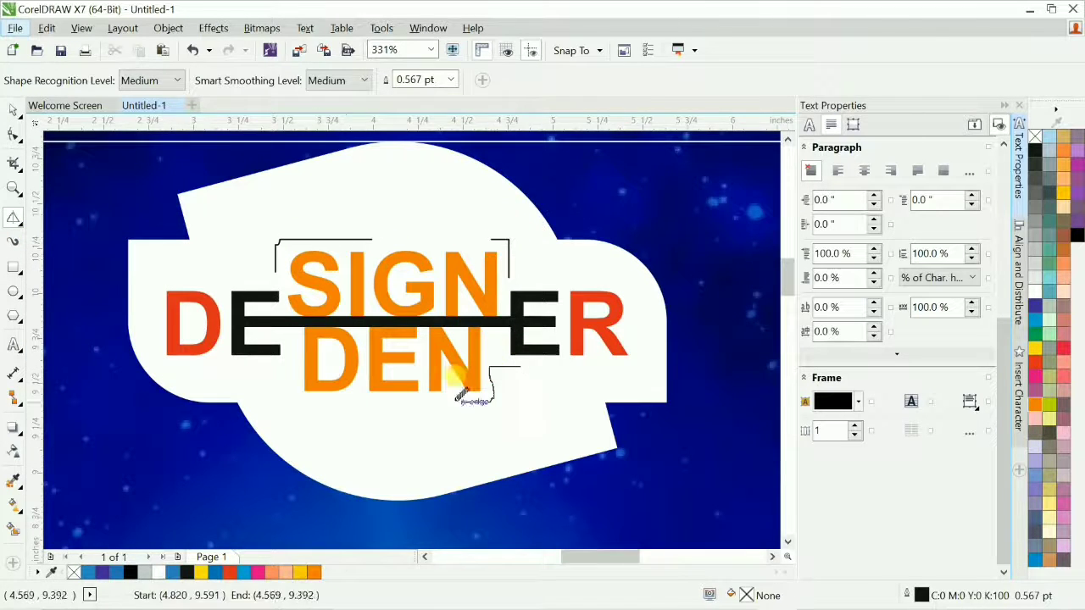
Step: Sketch accent lines along the left side of DEN, around the lower-left corner of the D and around the R
{"action": "left_click_drag", "start_coordinate": [288, 357], "coordinate": [291, 401]}
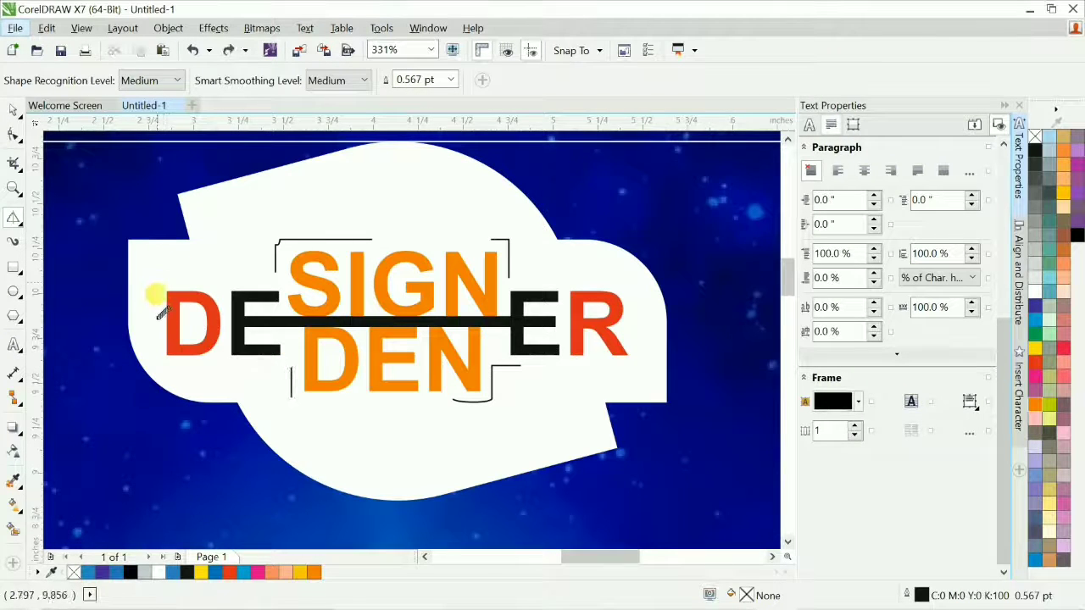
{"action": "left_click_drag", "start_coordinate": [158, 328], "coordinate": [201, 368]}
{"action": "mouse_move", "coordinate": [592, 258]}
{"action": "left_mouse_down"}
{"action": "mouse_move", "coordinate": [641, 322]}
{"action": "mouse_move", "coordinate": [643, 354]}
{"action": "left_mouse_up"}
Step: Give the six sketched accent lines a blue outline of C100 M50, 1 pt wide
{"action": "key", "text": "space"}
{"action": "mouse_move", "coordinate": [245, 211]}
{"action": "left_mouse_down"}
{"action": "mouse_move", "coordinate": [307, 246]}
{"action": "mouse_move", "coordinate": [528, 290]}
{"action": "left_mouse_up"}
{"action": "left_click_drag", "start_coordinate": [580, 261], "coordinate": [675, 376]}
{"action": "left_click_drag", "start_coordinate": [256, 359], "coordinate": [537, 415]}
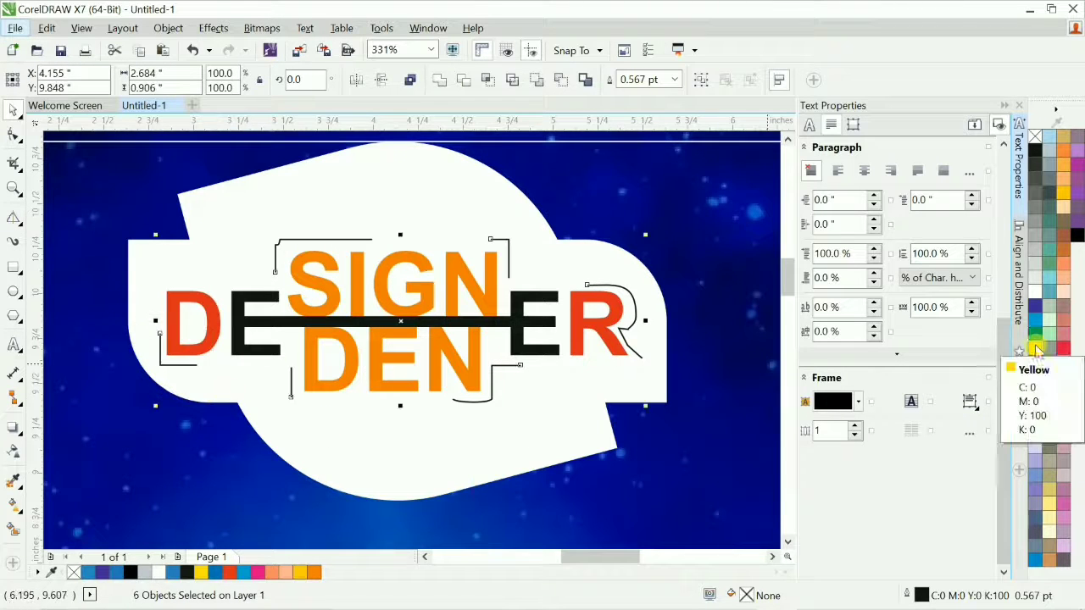
{"action": "right_click", "coordinate": [215, 573]}
{"action": "key", "text": "F12"}
{"action": "key", "text": "Tab"}
{"action": "type", "text": "1"}
{"action": "key", "text": "Return"}
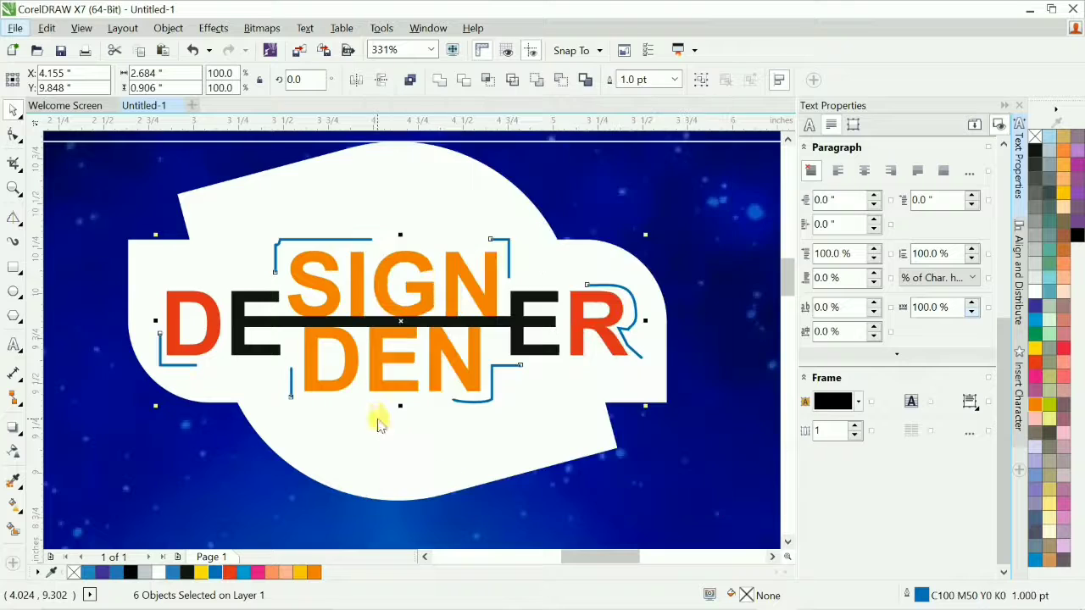
Step: Adjust the outline pen style of the six blue accent lines
{"action": "key", "text": "F11"}
{"action": "key", "text": "Escape"}
{"action": "key", "text": "F12"}
{"action": "left_click", "coordinate": [488, 318]}
{"action": "left_click", "coordinate": [531, 485]}
{"action": "key", "text": "F4"}
{"action": "left_click", "coordinate": [598, 316]}
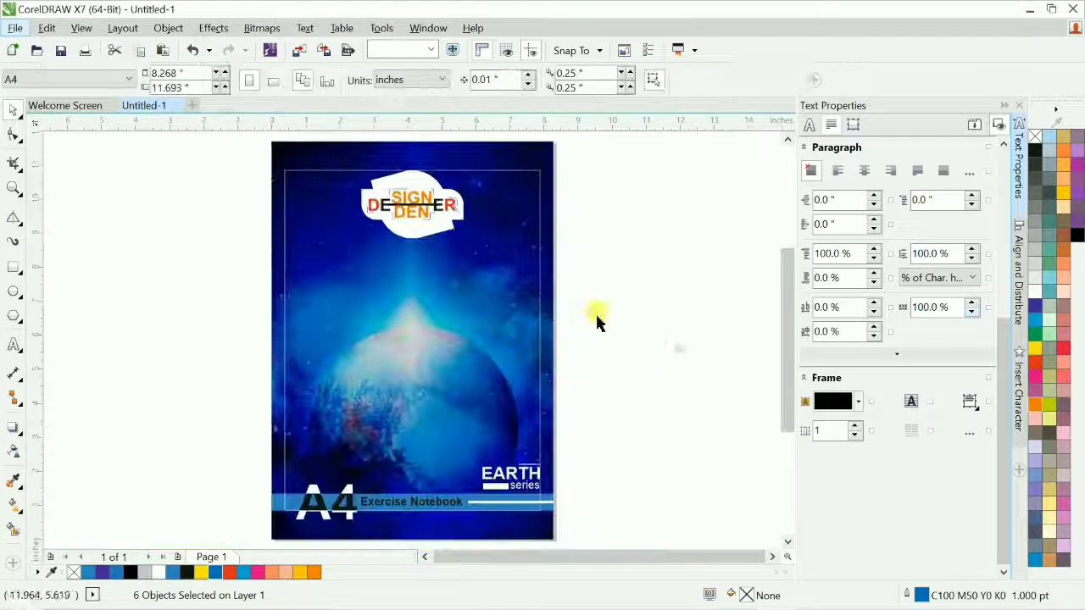
Step: Draw a horizontal freehand line about 0.75 in long on the white badge below DEN
{"action": "scroll", "coordinate": [433, 243], "scroll_direction": "up", "scroll_amount": 4}
{"action": "key", "text": "F2"}
{"action": "left_click_drag", "start_coordinate": [152, 325], "coordinate": [635, 499]}
{"action": "key", "text": "F5"}
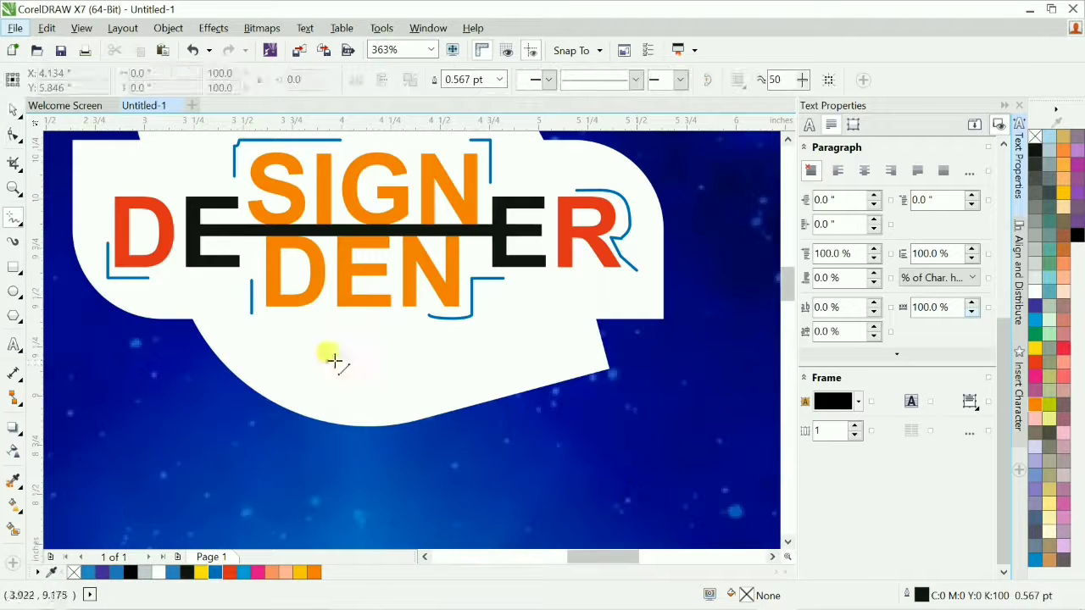
{"action": "left_click", "coordinate": [326, 362]}
{"action": "left_click", "coordinate": [475, 362], "text": "ctrl"}
Step: Add two progressively shorter copies beneath the horizontal line and select all three lines
{"action": "key", "text": "space"}
{"action": "right_click", "coordinate": [435, 373]}
{"action": "mouse_move", "coordinate": [436, 362]}
{"action": "left_mouse_down"}
{"action": "mouse_move", "coordinate": [436, 374]}
{"action": "mouse_move", "coordinate": [467, 374]}
{"action": "mouse_move", "coordinate": [453, 386]}
{"action": "left_mouse_up"}
{"action": "right_click", "coordinate": [451, 386]}
{"action": "left_click_drag", "start_coordinate": [297, 340], "coordinate": [557, 436]}
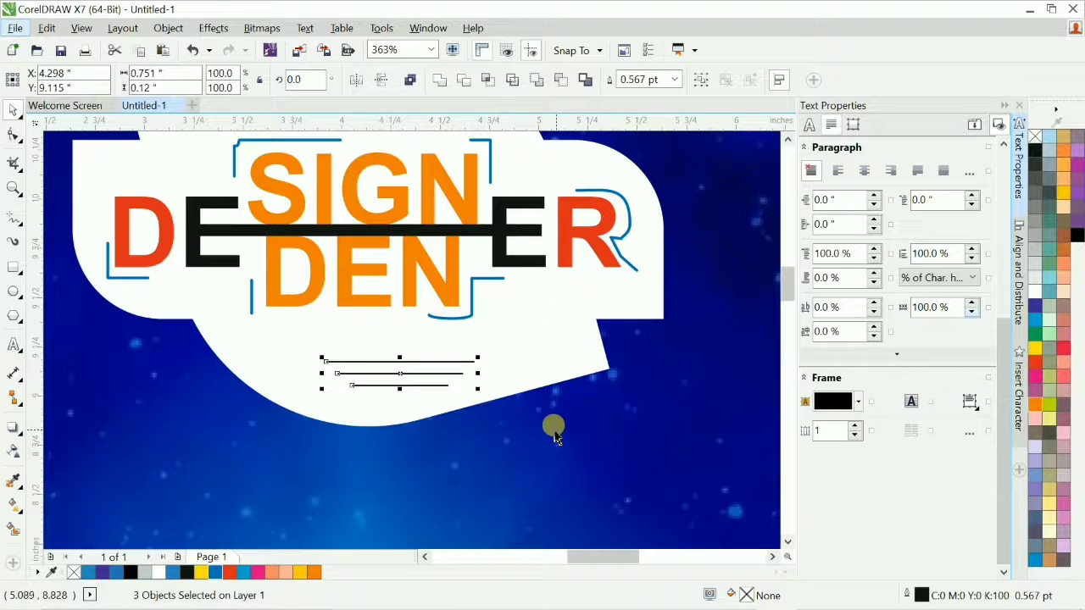
Step: Group the three short lines, centre them horizontally on the white badge and set their outline to 1 pt
{"action": "key", "text": "ctrl+g"}
{"action": "left_click", "coordinate": [526, 357], "text": "shift"}
{"action": "key", "text": "c"}
{"action": "left_click", "coordinate": [525, 359], "text": "shift"}
{"action": "key", "text": "F12"}
{"action": "type", "text": "1"}
{"action": "key", "text": "Return"}
{"action": "scroll", "coordinate": [461, 390], "scroll_direction": "down", "scroll_amount": 2}
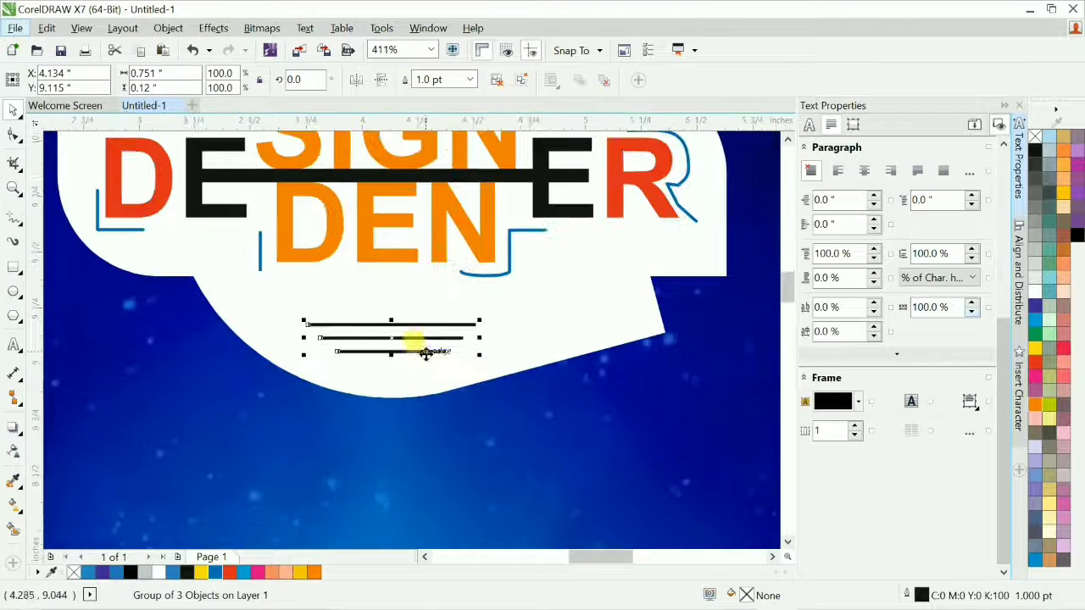
Step: Space the three lines slightly farther apart, to about 0.14 in overall, and regroup them centred below DEN
{"action": "key", "text": "ctrl+u"}
{"action": "left_click_drag", "start_coordinate": [245, 293], "coordinate": [520, 332]}
{"action": "left_click_drag", "start_coordinate": [454, 323], "coordinate": [454, 318]}
{"action": "left_click_drag", "start_coordinate": [504, 369], "coordinate": [286, 303]}
{"action": "key", "text": "shift+c"}
{"action": "key", "text": "ctrl+g"}
{"action": "key", "text": "F4"}
{"action": "left_click", "coordinate": [642, 317]}
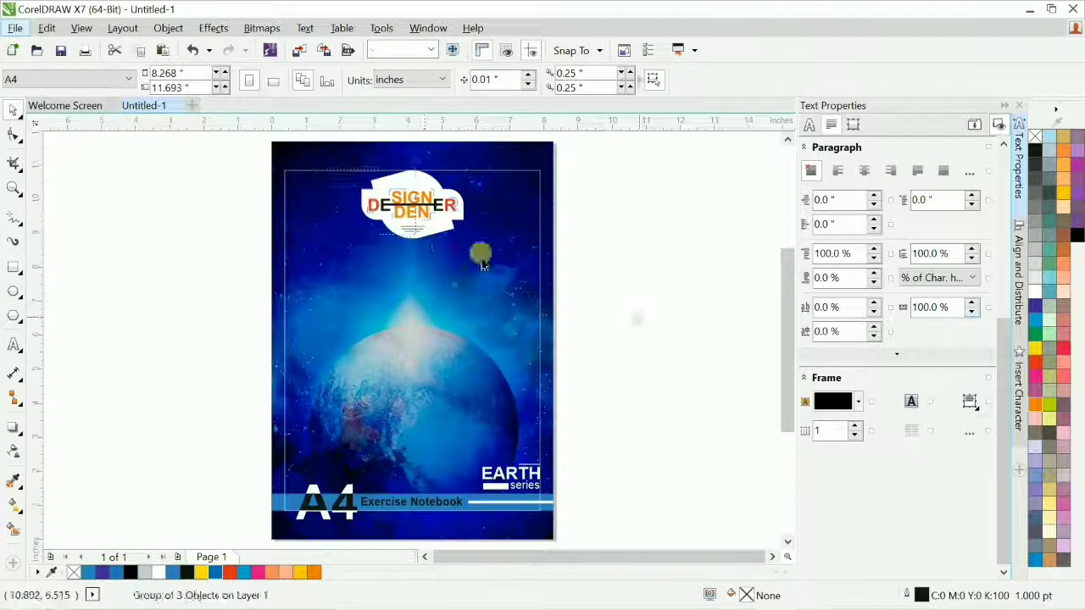
Step: Recolour the line group Gold and group it with a copy placed above SIGN on the badge
{"action": "scroll", "coordinate": [482, 265], "scroll_direction": "up", "scroll_amount": 3}
{"action": "right_click", "coordinate": [1063, 193]}
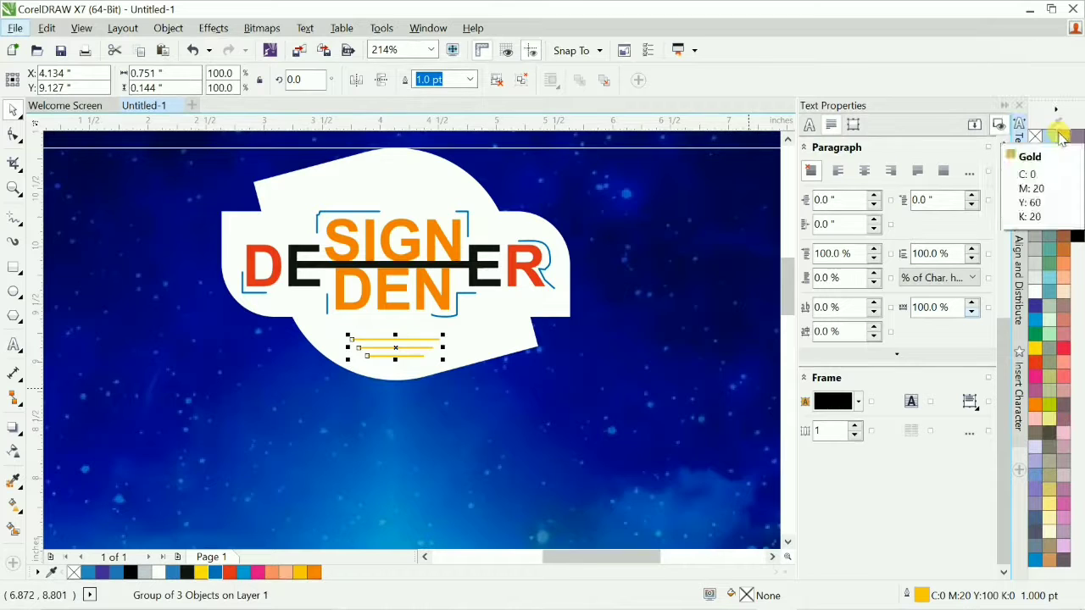
{"action": "left_click_drag", "start_coordinate": [400, 346], "coordinate": [395, 182]}
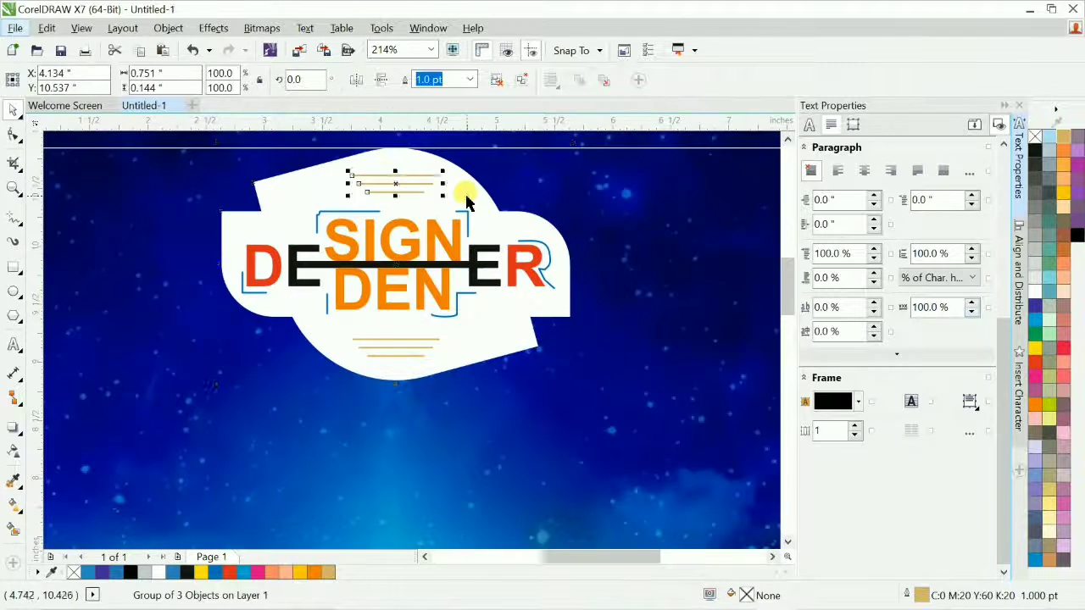
{"action": "left_click", "coordinate": [432, 343], "text": "shift"}
{"action": "key", "text": "ctrl+g"}
{"action": "key", "text": "Escape"}
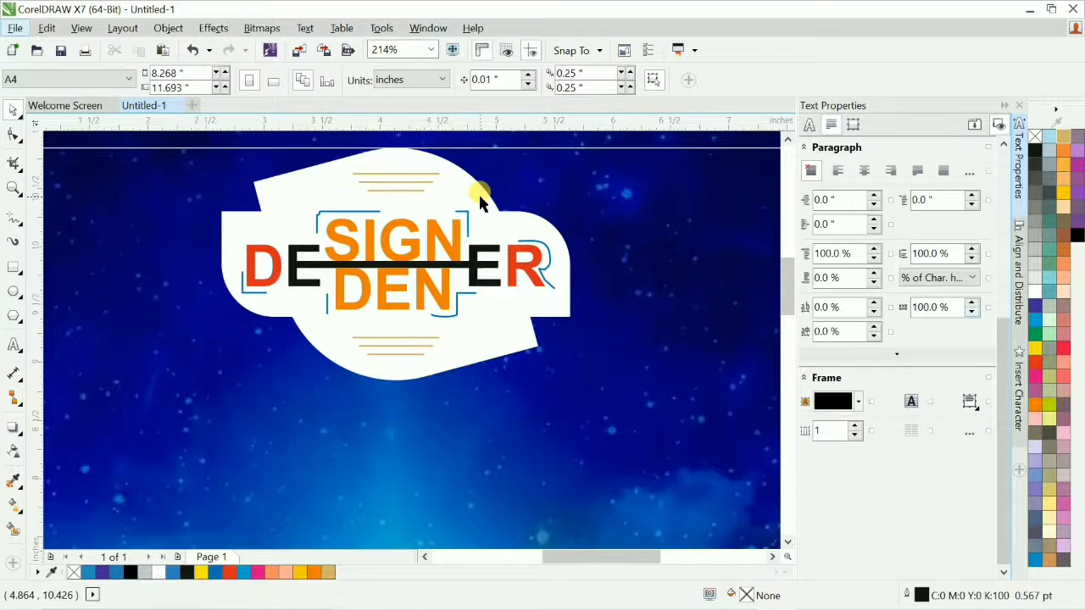
Step: Examine the badge with its gold accent lines against the whole cover
{"action": "key", "text": "F4"}
{"action": "scroll", "coordinate": [621, 276], "scroll_direction": "up", "scroll_amount": 2}
{"action": "scroll", "coordinate": [620, 278], "scroll_direction": "down", "scroll_amount": 2}
{"action": "key", "text": "F4"}
{"action": "key", "text": "F2"}
{"action": "left_click_drag", "start_coordinate": [172, 166], "coordinate": [634, 336]}
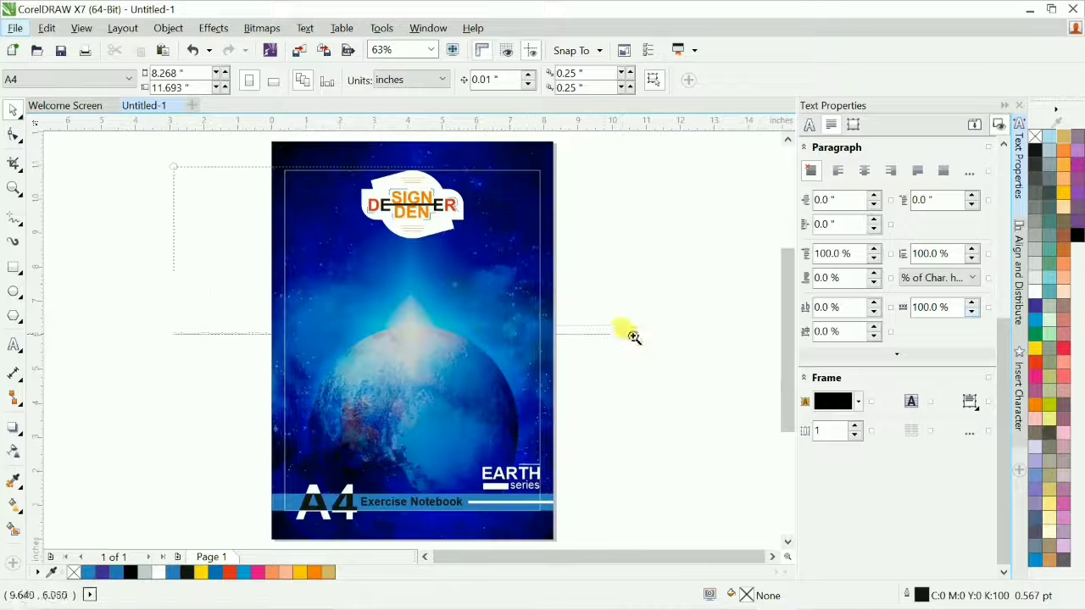
{"action": "scroll", "coordinate": [633, 338], "scroll_direction": "up", "scroll_amount": 2}
{"action": "left_click_drag", "start_coordinate": [394, 316], "coordinate": [552, 371]}
{"action": "left_click", "coordinate": [545, 315]}
{"action": "key", "text": "Escape"}
Step: Ungroup the badge artwork and select its white background shape
{"action": "key", "text": "F2"}
{"action": "left_click_drag", "start_coordinate": [262, 210], "coordinate": [602, 402]}
{"action": "left_click", "coordinate": [434, 371]}
{"action": "key", "text": "ctrl+u"}
{"action": "scroll", "coordinate": [351, 302], "scroll_direction": "down", "scroll_amount": 1}
{"action": "left_click", "coordinate": [310, 296]}
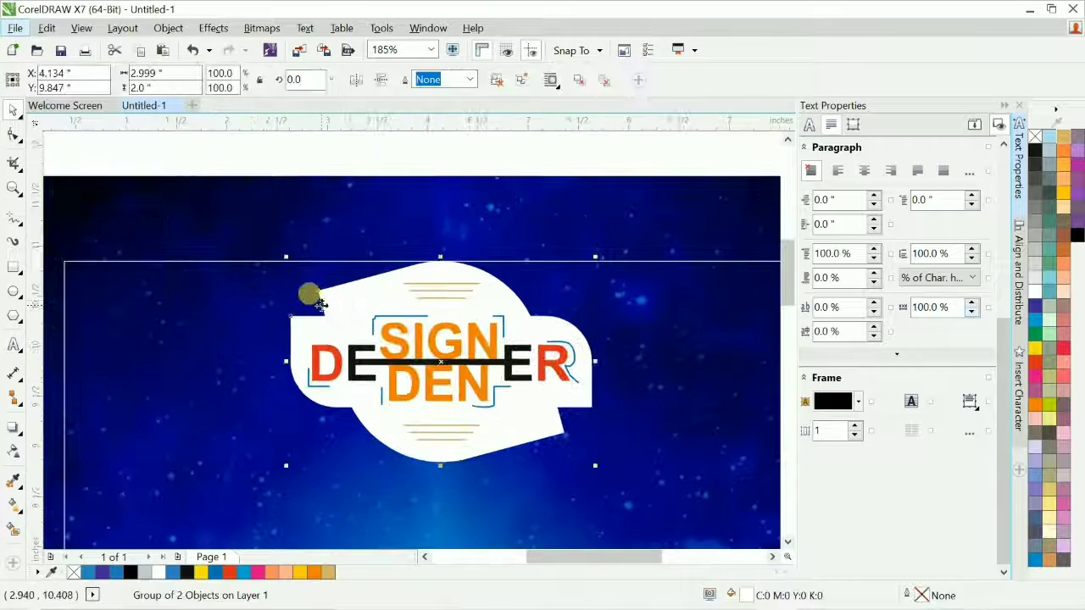
{"action": "key", "text": "F12"}
{"action": "key", "text": "Escape"}
{"action": "left_click", "coordinate": [333, 161]}
{"action": "left_click", "coordinate": [322, 305]}
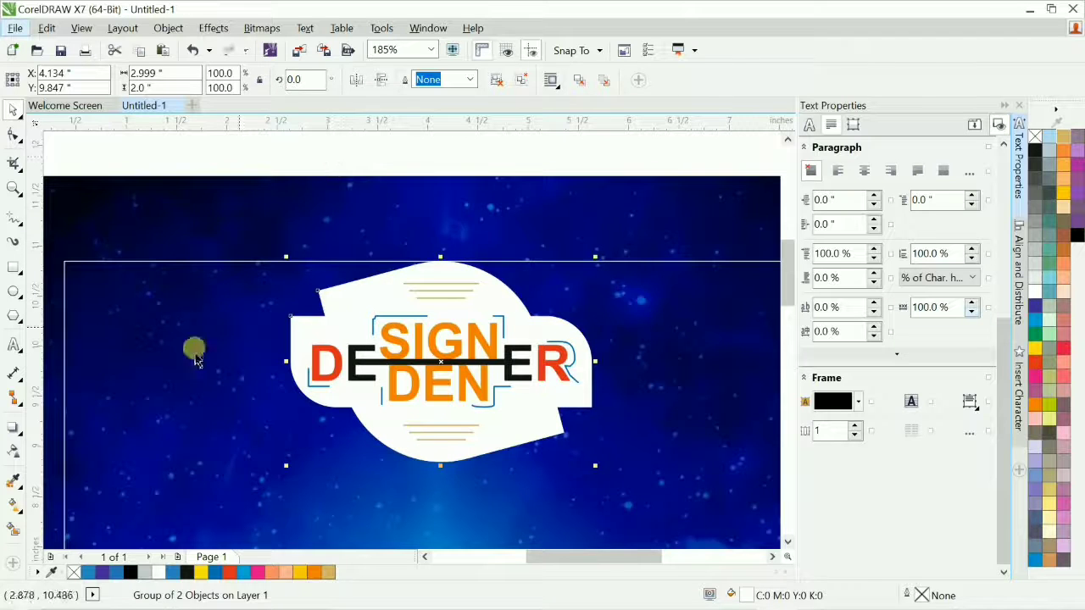
Step: Add a one-step outside contour of about 0.11 in to the white badge and break it apart as a separate curve
{"action": "left_click", "coordinate": [13, 428]}
{"action": "left_click_drag", "start_coordinate": [294, 365], "coordinate": [283, 324]}
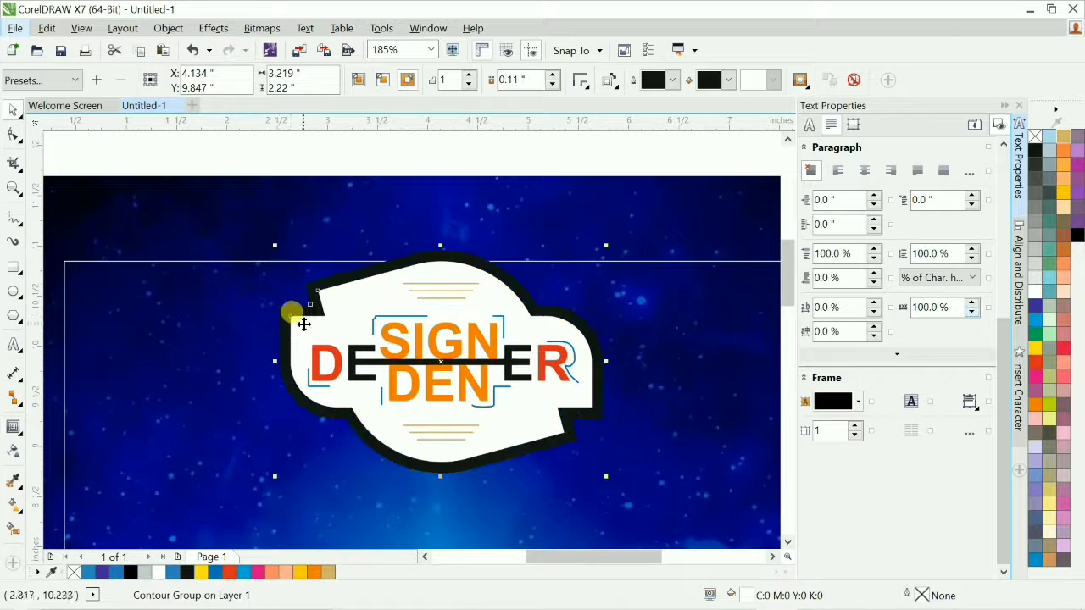
{"action": "left_click", "coordinate": [416, 155]}
{"action": "left_click", "coordinate": [551, 186]}
{"action": "left_click_drag", "start_coordinate": [463, 253], "coordinate": [476, 210]}
{"action": "key", "text": "ctrl+z"}
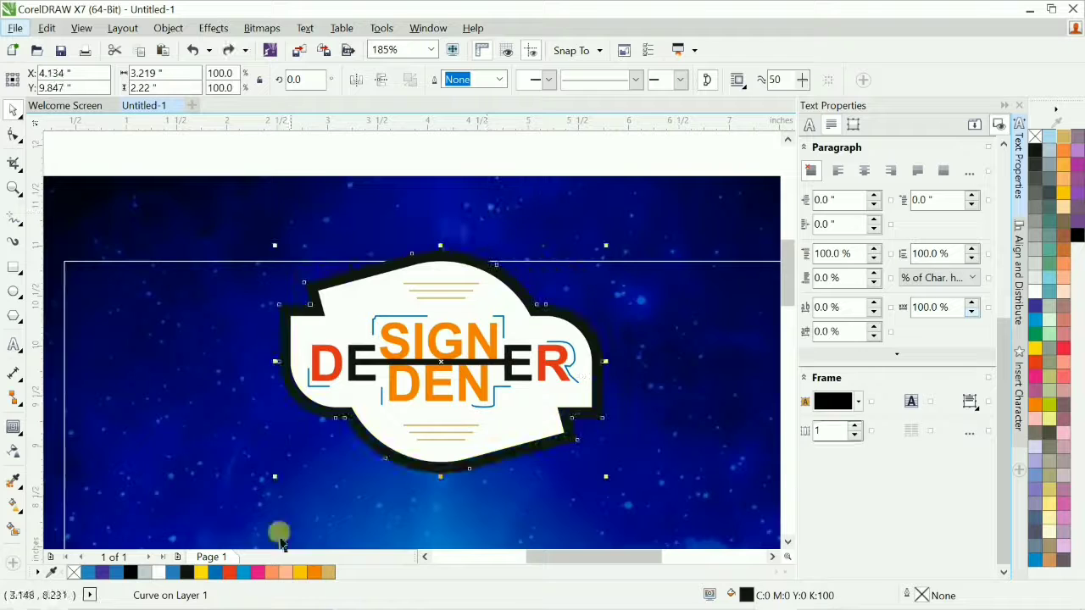
Step: Fill the separated contour around the badge with blue and group all the logo objects together
{"action": "left_click", "coordinate": [174, 573]}
{"action": "scroll", "coordinate": [361, 257], "scroll_direction": "down", "scroll_amount": 2}
{"action": "left_click", "coordinate": [722, 310]}
{"action": "left_click_drag", "start_coordinate": [272, 205], "coordinate": [561, 441]}
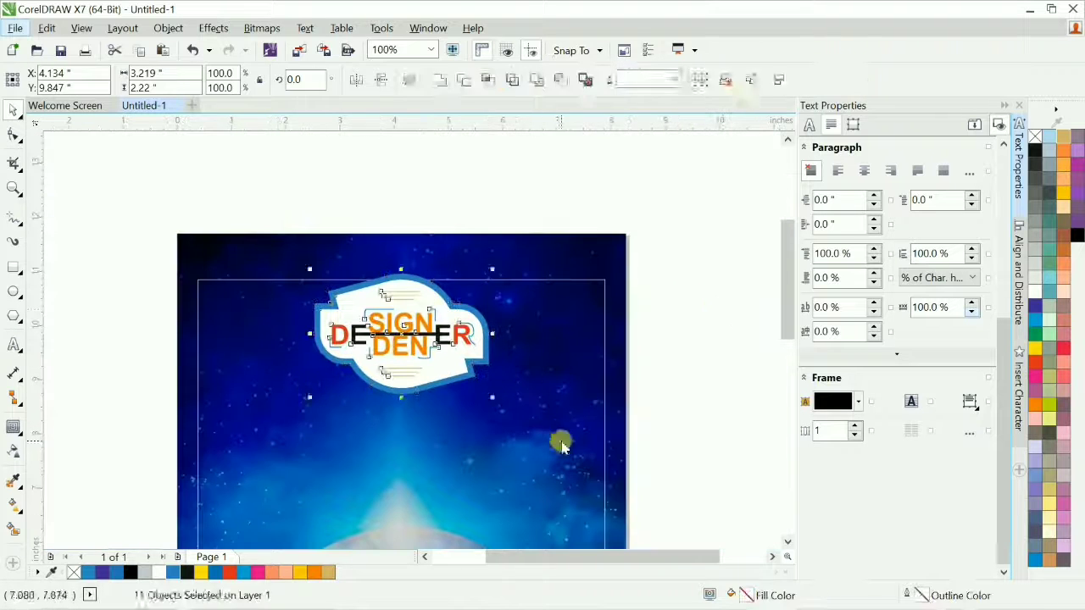
{"action": "key", "text": "ctrl+g"}
{"action": "left_click", "coordinate": [541, 366], "text": "shift"}
{"action": "left_click", "coordinate": [675, 375]}
Step: Examine how the blue-bordered logo badge looks on the full cover and up close
{"action": "key", "text": "F4"}
{"action": "key", "text": "F2"}
{"action": "left_click_drag", "start_coordinate": [186, 158], "coordinate": [652, 324]}
{"action": "key", "text": "F2"}
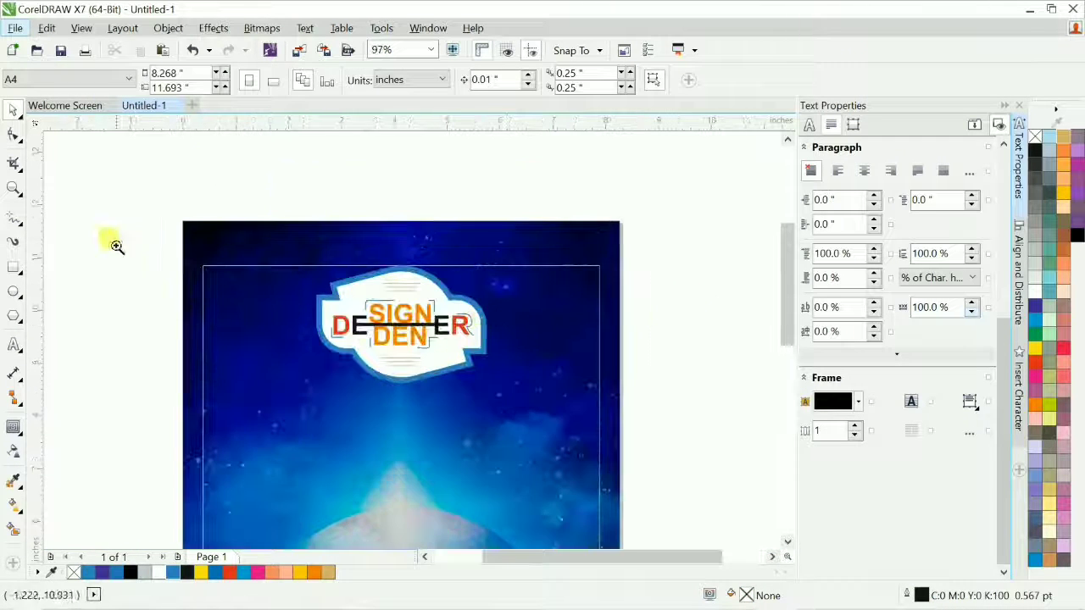
{"action": "left_click_drag", "start_coordinate": [117, 242], "coordinate": [697, 406]}
{"action": "left_click", "coordinate": [604, 386]}
{"action": "scroll", "coordinate": [644, 364], "scroll_direction": "down", "scroll_amount": 2}
{"action": "left_click", "coordinate": [675, 344]}
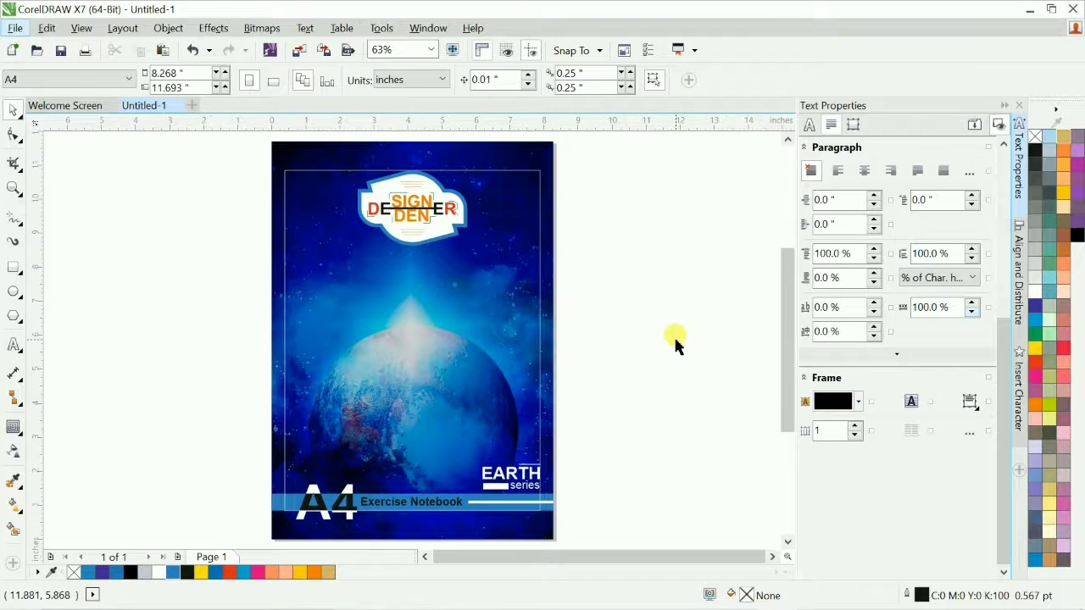
{"action": "key", "text": "F2"}
{"action": "left_click_drag", "start_coordinate": [203, 153], "coordinate": [612, 341]}
{"action": "key", "text": "F4"}
{"action": "scroll", "coordinate": [648, 292], "scroll_direction": "up", "scroll_amount": 1}
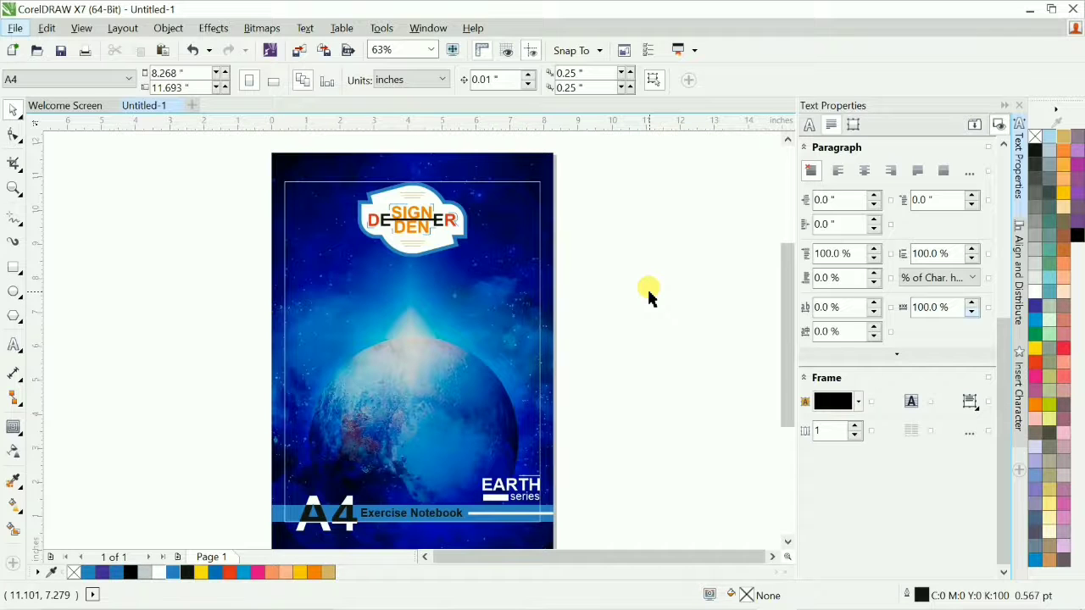
Step: Add the text EXERCISE NOTEBOOK in Arial 24 pt below the badge and centre it horizontally with the badge
{"action": "key", "text": "F2"}
{"action": "left_click_drag", "start_coordinate": [211, 185], "coordinate": [645, 340]}
{"action": "key", "text": "F8"}
{"action": "left_click", "coordinate": [315, 332]}
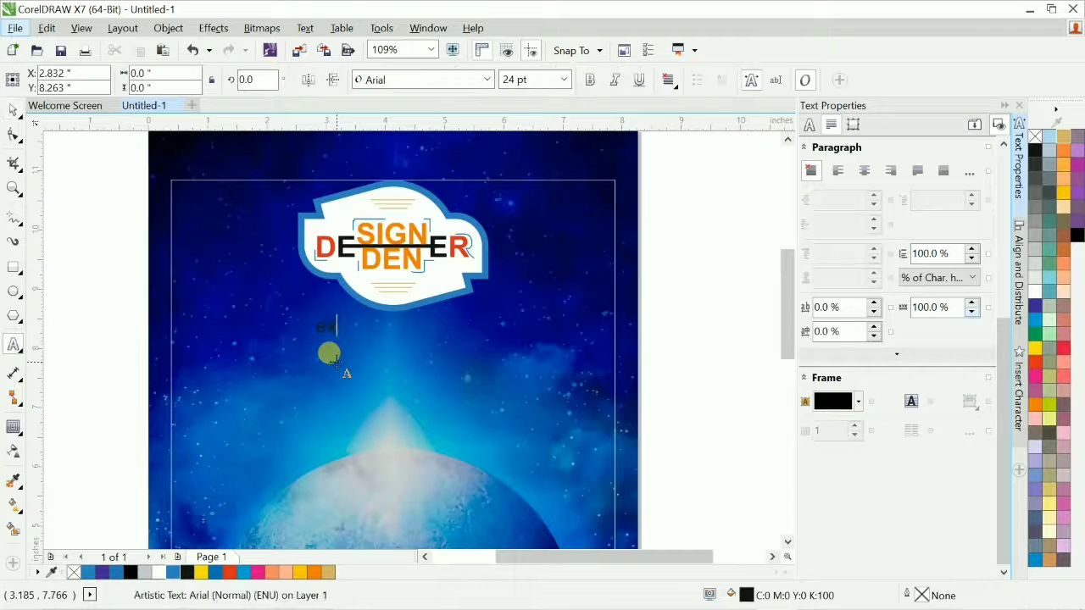
{"action": "key", "text": "ctrl+space"}
{"action": "left_click", "coordinate": [426, 288], "text": "shift"}
{"action": "key", "text": "c"}
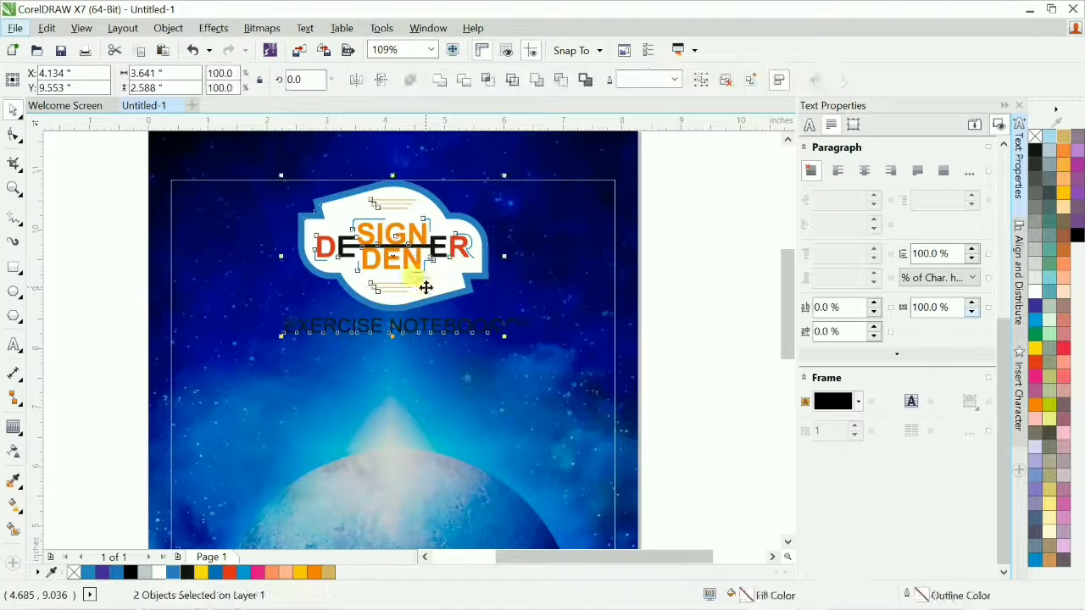
Step: Make EXERCISE NOTEBOOK bold, 14 pt and yellow (C0 M20 Y100 K0), and recentre it under the badge
{"action": "left_click", "coordinate": [428, 326]}
{"action": "left_click", "coordinate": [1062, 197]}
{"action": "left_click", "coordinate": [590, 81]}
{"action": "left_click", "coordinate": [541, 83]}
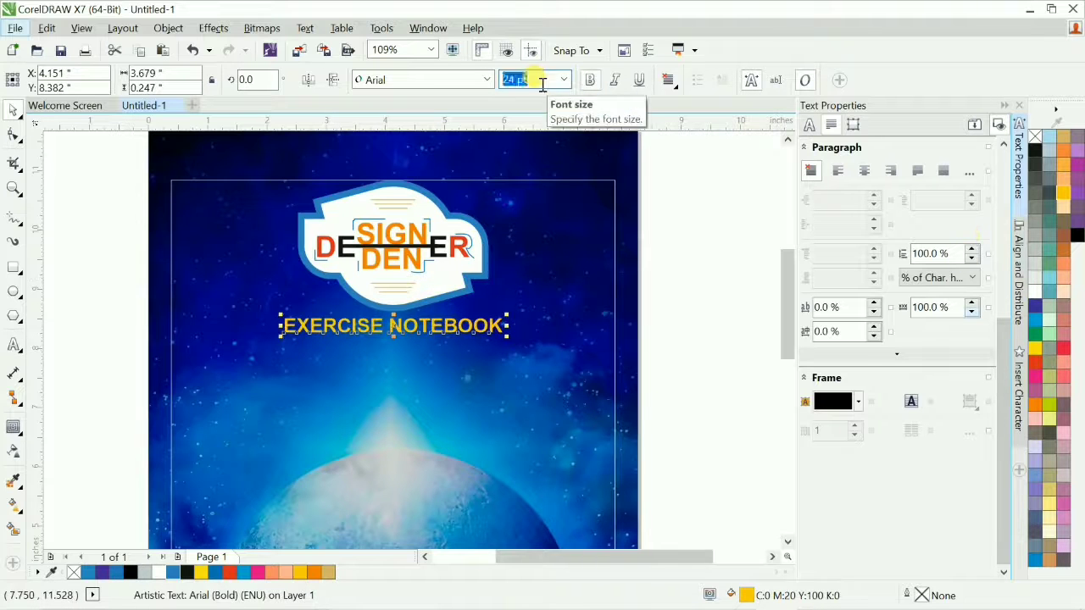
{"action": "type", "text": "14"}
{"action": "key", "text": "Return"}
{"action": "left_click", "coordinate": [470, 283], "text": "shift"}
{"action": "key", "text": "c"}
{"action": "left_click", "coordinate": [453, 328]}
Step: Add the artistic text A4 in Arial over the planet
{"action": "key", "text": "F4"}
{"action": "left_click_drag", "start_coordinate": [253, 206], "coordinate": [606, 318]}
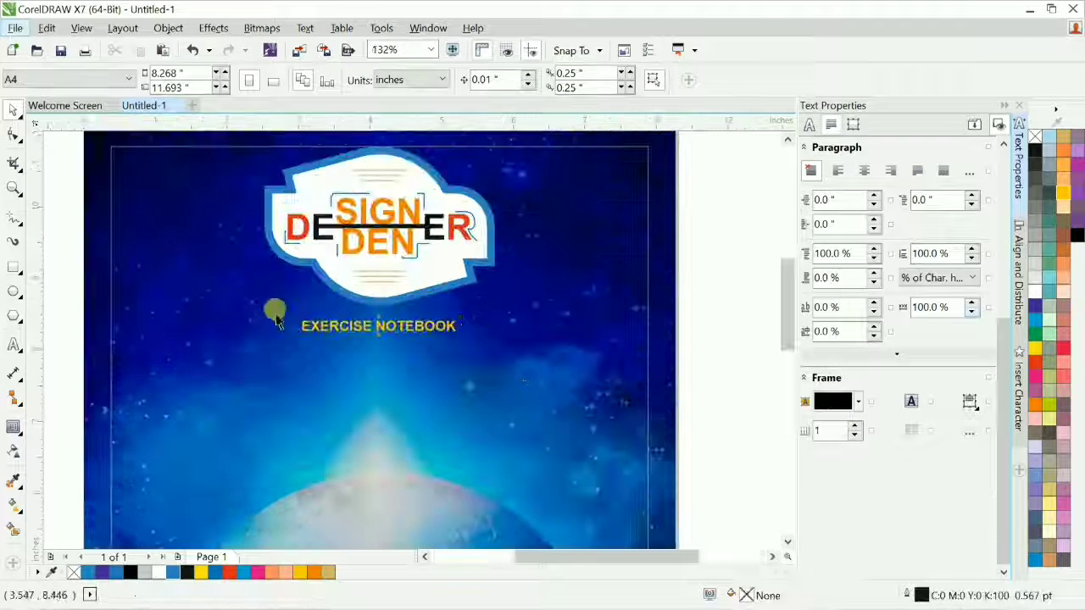
{"action": "left_click_drag", "start_coordinate": [276, 315], "coordinate": [602, 413]}
{"action": "key", "text": "F4"}
{"action": "left_click", "coordinate": [604, 407]}
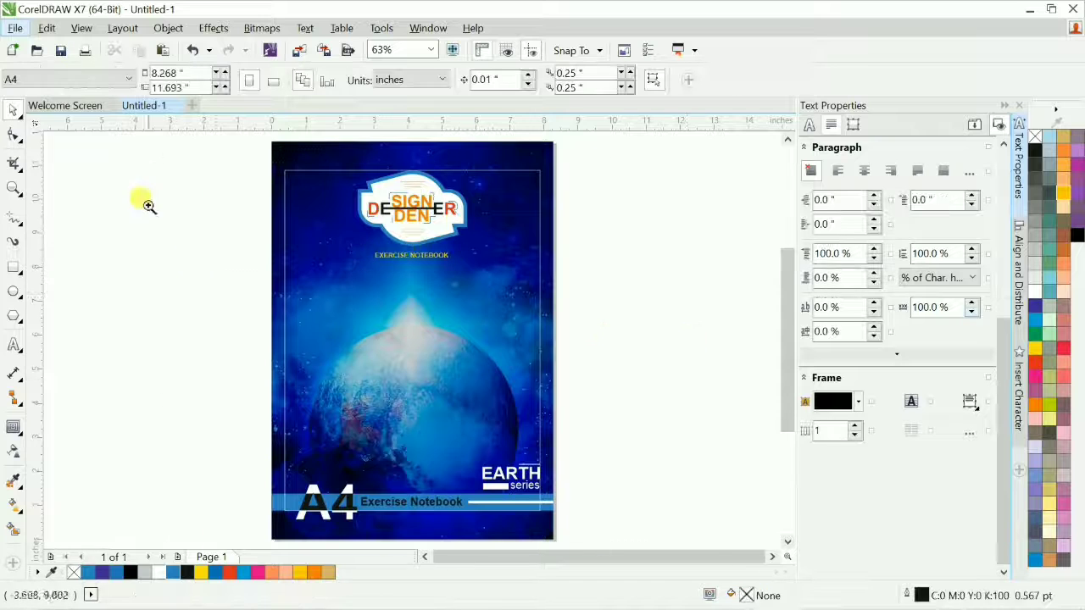
{"action": "scroll", "coordinate": [356, 314], "scroll_direction": "up", "scroll_amount": 1}
{"action": "key", "text": "F8"}
{"action": "left_click", "coordinate": [362, 321]}
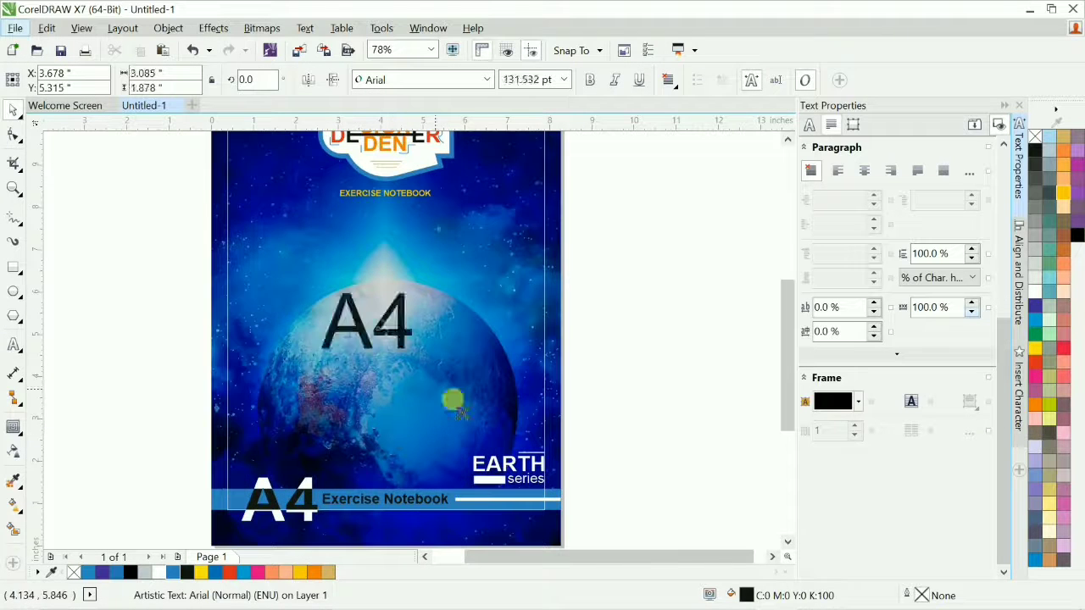
Step: Enlarge the new A4 text to about 7.36 in wide and centre it both ways on the background
{"action": "left_click_drag", "start_coordinate": [458, 410], "coordinate": [517, 444]}
{"action": "left_click", "coordinate": [520, 329], "text": "shift"}
{"action": "key", "text": "c"}
{"action": "key", "text": "e"}
{"action": "left_click", "coordinate": [525, 322]}
{"action": "left_click", "coordinate": [680, 318]}
Step: Give the large A4 text a 1.5 pt white outline and remove its fill
{"action": "scroll", "coordinate": [680, 319], "scroll_direction": "down", "scroll_amount": 3}
{"action": "key", "text": "F2"}
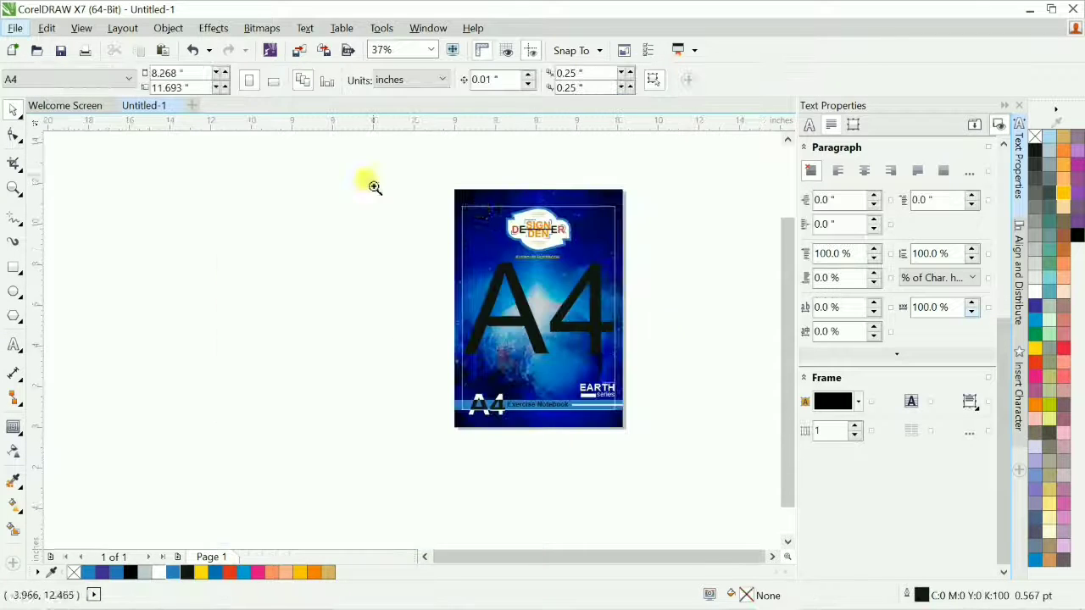
{"action": "scroll", "coordinate": [448, 381], "scroll_direction": "up", "scroll_amount": 3}
{"action": "left_click", "coordinate": [407, 339]}
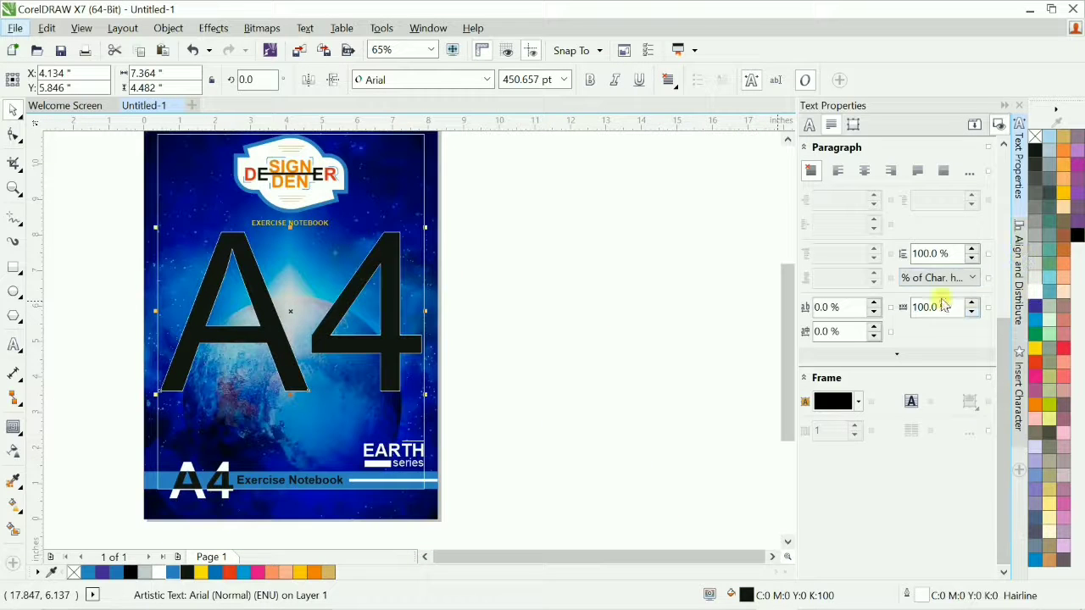
{"action": "key", "text": "F12"}
{"action": "type", "text": "1.5"}
{"action": "key", "text": "Return"}
{"action": "left_click", "coordinate": [1034, 136]}
{"action": "left_click", "coordinate": [475, 340]}
{"action": "left_click", "coordinate": [252, 245]}
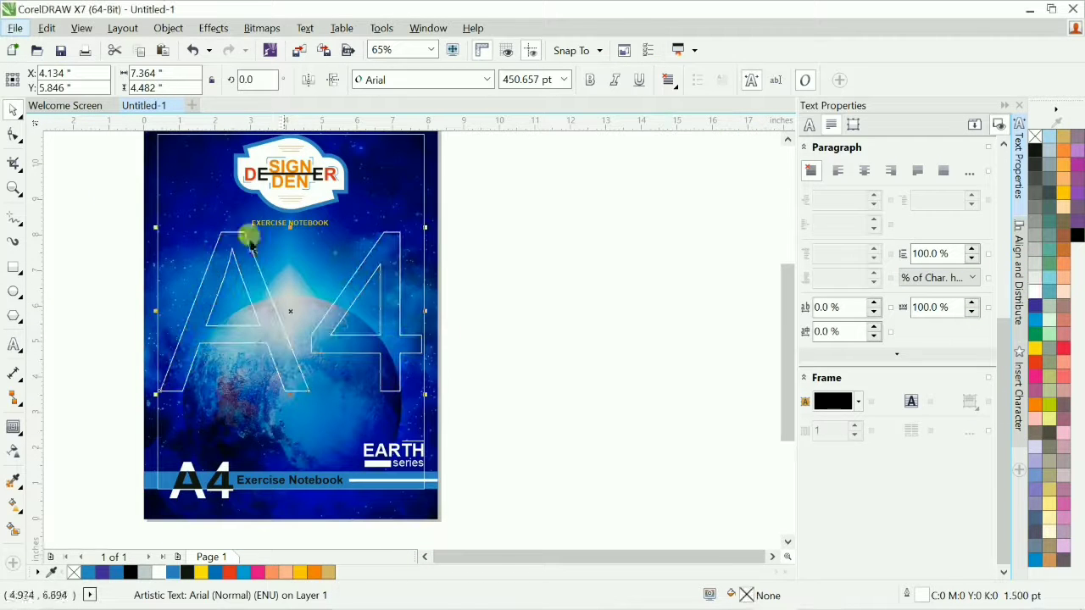
Step: Move the outlined A4 straight down to about Y 5.06 in and shift the 4 slightly closer to the A
{"action": "scroll", "coordinate": [200, 318], "scroll_direction": "up", "scroll_amount": 1}
{"action": "left_click_drag", "start_coordinate": [488, 344], "coordinate": [488, 388]}
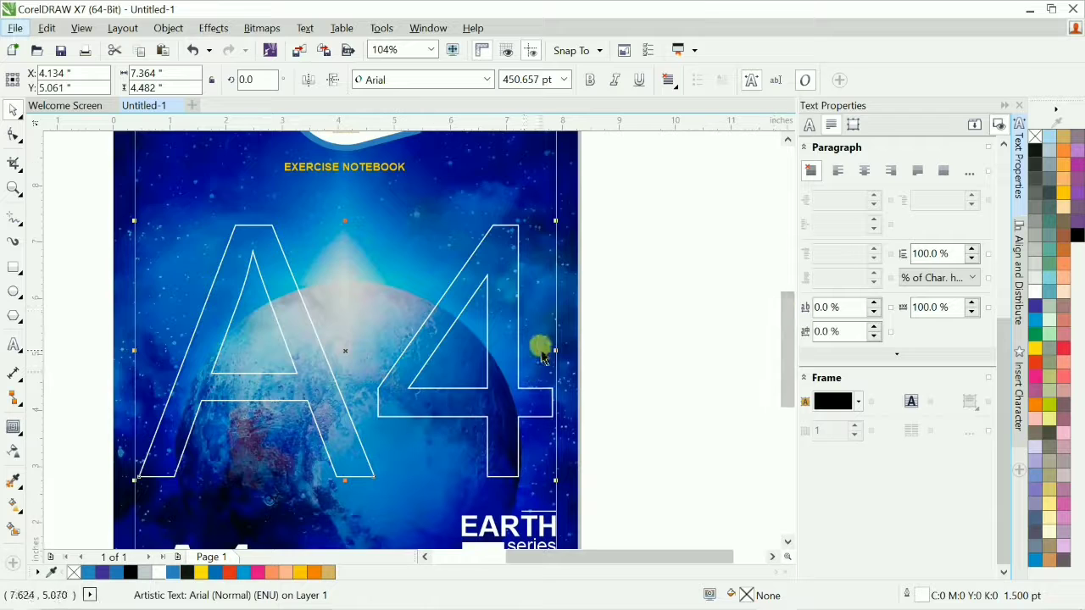
{"action": "scroll", "coordinate": [390, 390], "scroll_direction": "down", "scroll_amount": 1}
{"action": "key", "text": "F10"}
{"action": "left_click_drag", "start_coordinate": [555, 458], "coordinate": [540, 460]}
{"action": "key", "text": "space"}
{"action": "left_click", "coordinate": [656, 375]}
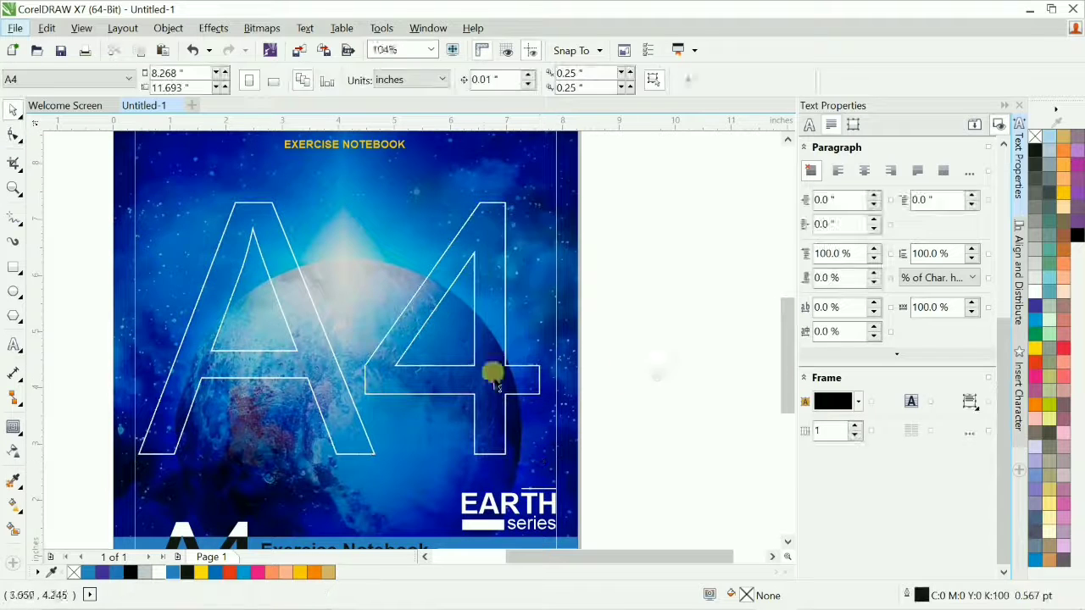
Step: Centre the outlined A4 horizontally on the background
{"action": "left_click", "coordinate": [500, 379]}
{"action": "left_click", "coordinate": [450, 420], "text": "shift"}
{"action": "key", "text": "c"}
Step: Try bold weight on the outlined A4 and undo it
{"action": "left_click", "coordinate": [464, 381]}
{"action": "left_click", "coordinate": [591, 83]}
{"action": "key", "text": "ctrl+z"}
Step: Nudge the outlined A4 slightly upward over the planet
{"action": "left_click", "coordinate": [643, 328]}
{"action": "key", "text": "F4"}
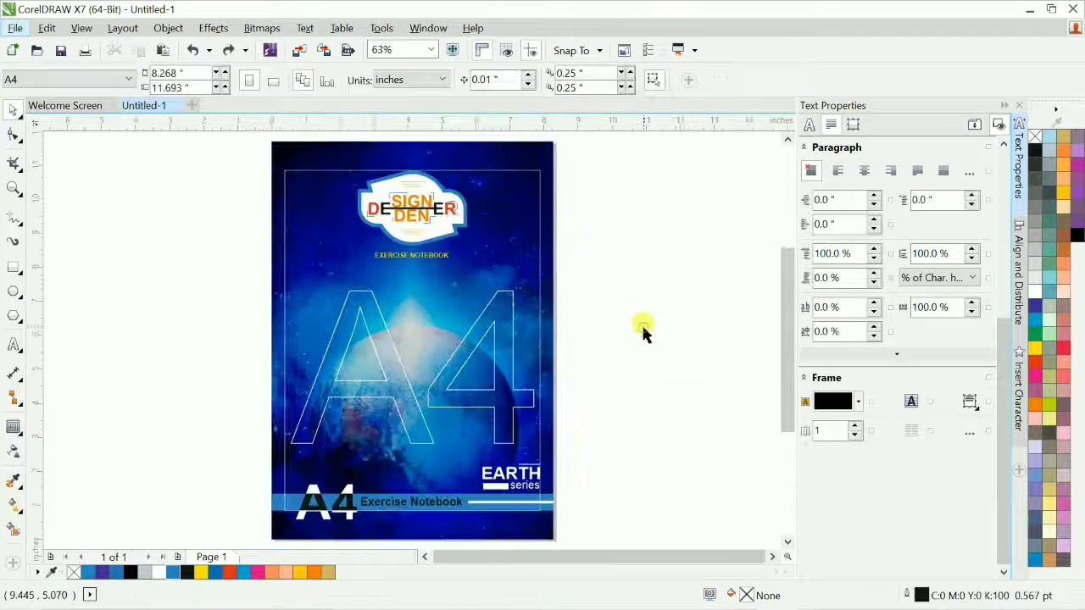
{"action": "left_click", "coordinate": [502, 333]}
{"action": "left_click", "coordinate": [632, 311]}
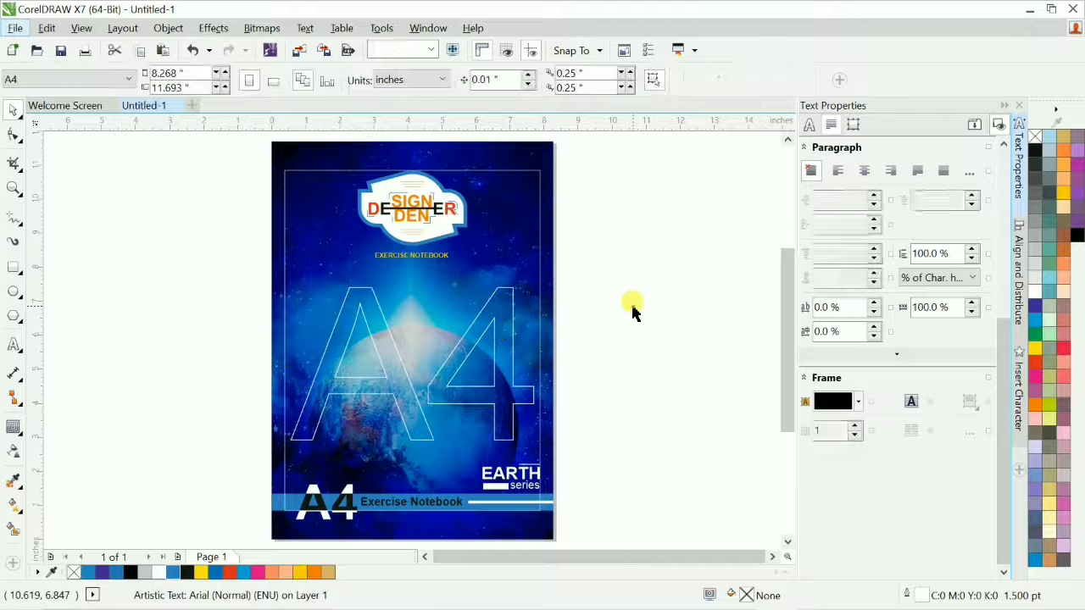
Step: Widen the letter spacing of EXERCISE NOTEBOOK with the Shape tool until the line is about as wide as the badge
{"action": "key", "text": "F2"}
{"action": "left_click_drag", "start_coordinate": [579, 351], "coordinate": [146, 179]}
{"action": "left_click", "coordinate": [436, 326]}
{"action": "key", "text": "F2"}
{"action": "left_click_drag", "start_coordinate": [766, 410], "coordinate": [162, 253]}
{"action": "left_click", "coordinate": [13, 135]}
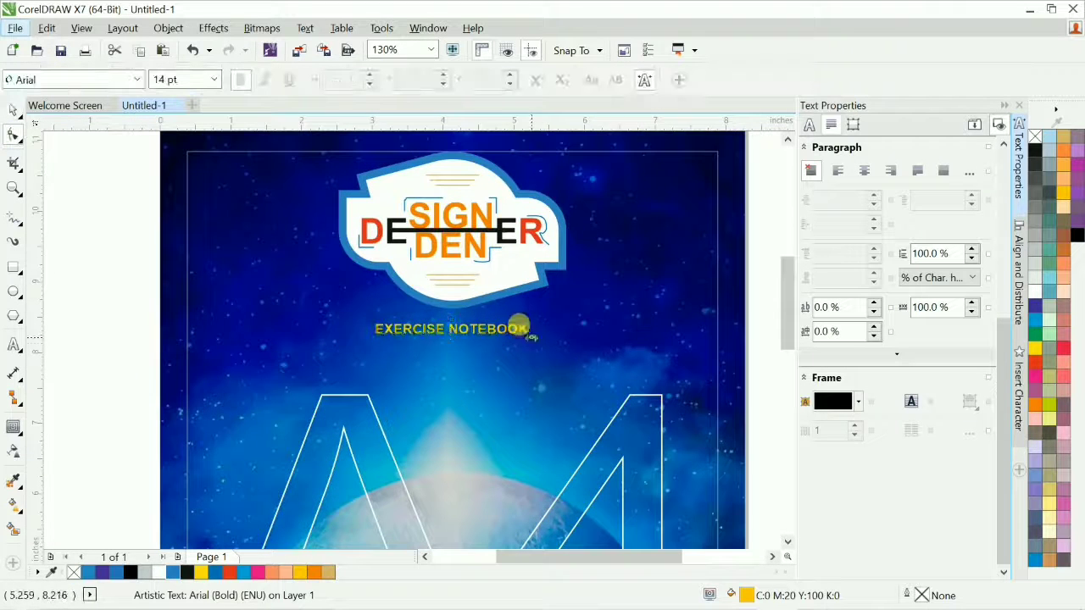
{"action": "left_click_drag", "start_coordinate": [611, 340], "coordinate": [605, 340]}
Step: Centre the widely spaced EXERCISE NOTEBOOK line horizontally under the badge
{"action": "key", "text": "F8"}
{"action": "left_click", "coordinate": [498, 332]}
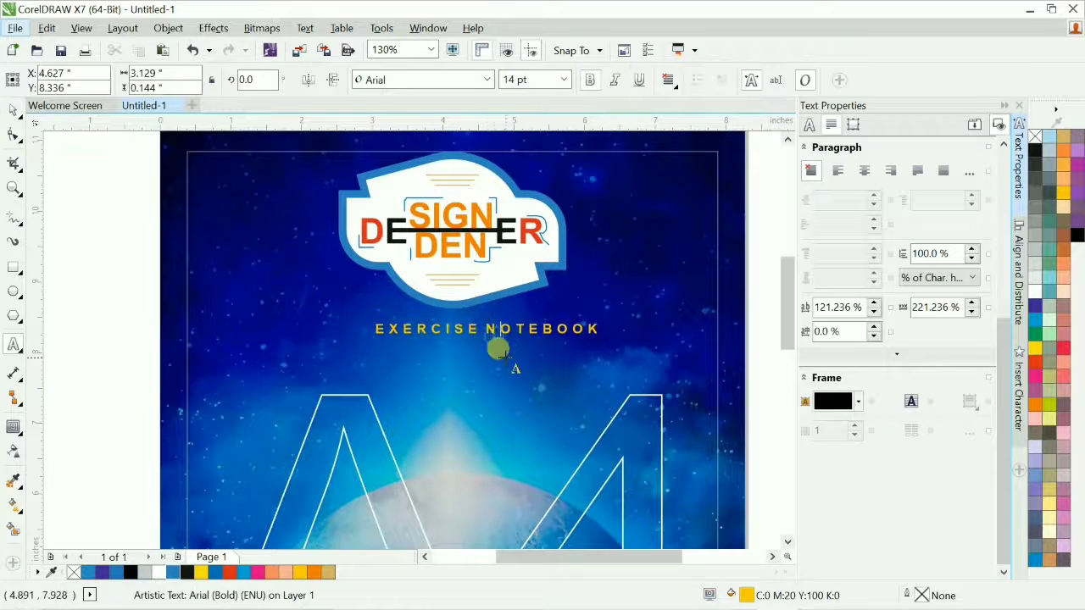
{"action": "left_click", "coordinate": [491, 296], "text": "shift"}
{"action": "key", "text": "c"}
{"action": "left_click", "coordinate": [632, 339]}
{"action": "key", "text": "F4"}
Step: Set the EXERCISE NOTEBOOK text to 100% character spacing and 200% word spacing
{"action": "key", "text": "F2"}
{"action": "left_click_drag", "start_coordinate": [198, 137], "coordinate": [594, 363]}
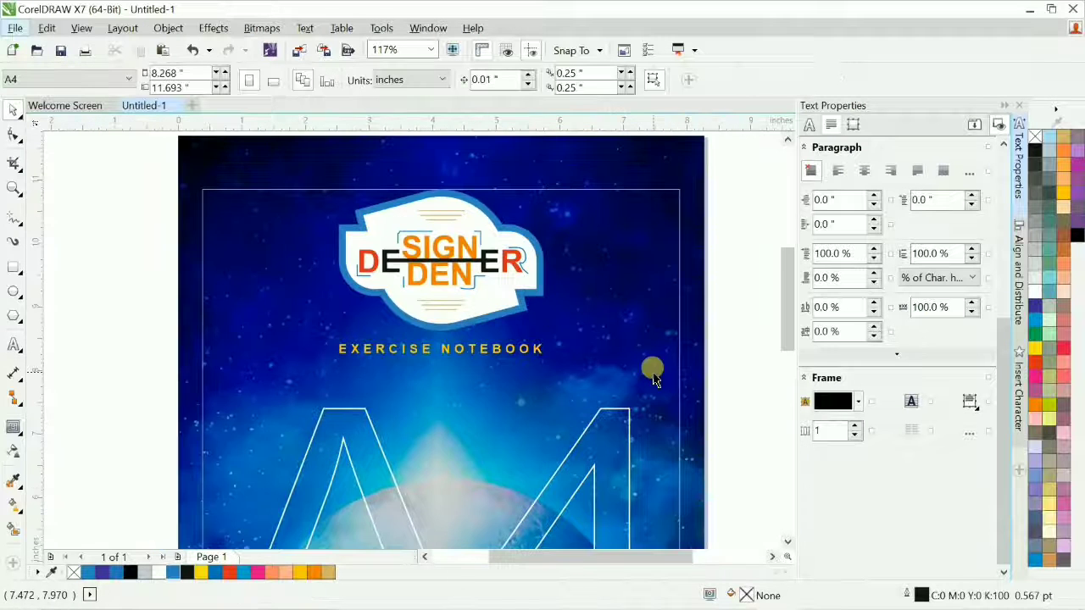
{"action": "left_click_drag", "start_coordinate": [300, 328], "coordinate": [595, 420]}
{"action": "double_click", "coordinate": [827, 306]}
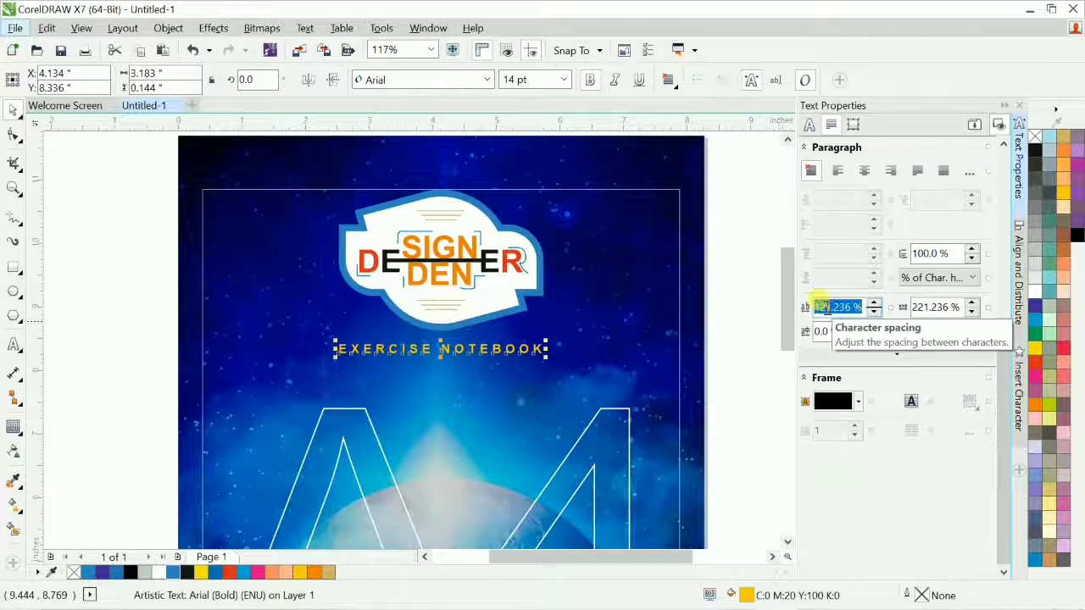
{"action": "type", "text": "100"}
{"action": "key", "text": "Return"}
{"action": "double_click", "coordinate": [925, 308]}
{"action": "type", "text": "200"}
{"action": "key", "text": "Return"}
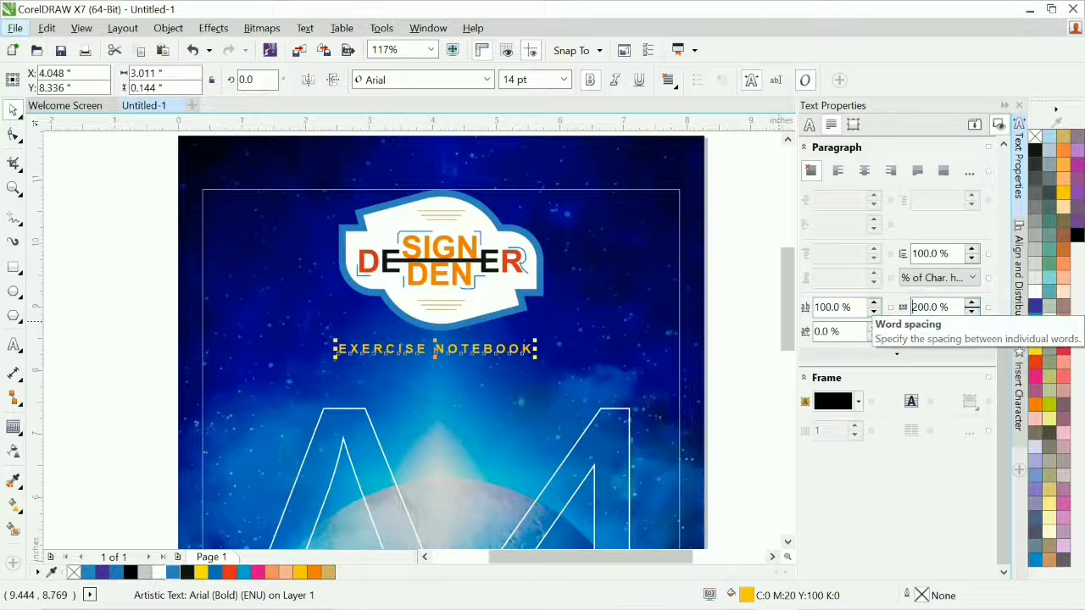
Step: Realign the respaced EXERCISE NOTEBOOK text to the badge's horizontal centre
{"action": "left_click", "coordinate": [716, 375]}
{"action": "left_click_drag", "start_coordinate": [312, 323], "coordinate": [595, 404]}
{"action": "key", "text": "F8"}
{"action": "left_click", "coordinate": [508, 302], "text": "shift"}
{"action": "key", "text": "c"}
{"action": "left_click", "coordinate": [642, 332]}
{"action": "key", "text": "F4"}
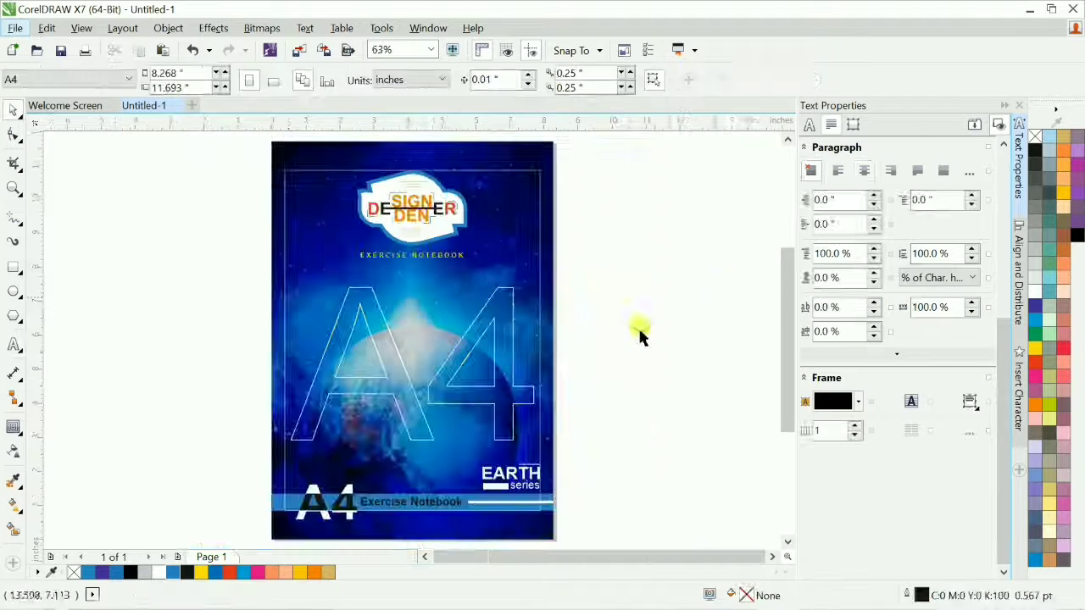
{"action": "key", "text": "F2"}
{"action": "left_click_drag", "start_coordinate": [296, 288], "coordinate": [579, 405]}
{"action": "key", "text": "F3"}
{"action": "scroll", "coordinate": [673, 375], "scroll_direction": "up", "scroll_amount": 1}
{"action": "scroll", "coordinate": [672, 381], "scroll_direction": "down", "scroll_amount": 1}
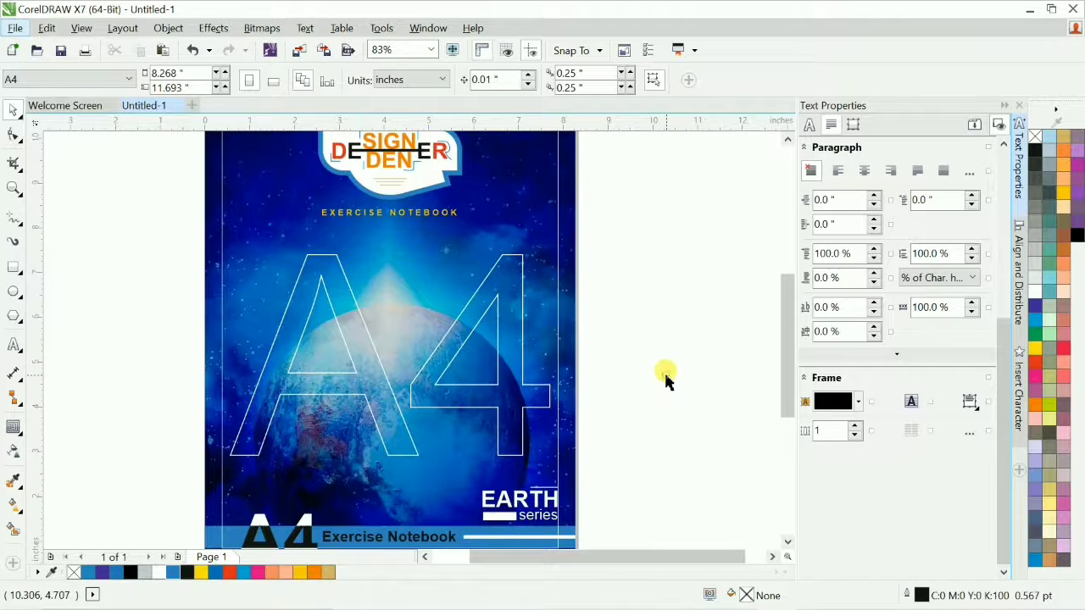
Step: Remove the outline from the 7.5 × 10 inch margin rectangle on the cover
{"action": "scroll", "coordinate": [665, 382], "scroll_direction": "down", "scroll_amount": 1}
{"action": "scroll", "coordinate": [692, 391], "scroll_direction": "up", "scroll_amount": 1}
{"action": "left_click", "coordinate": [508, 217]}
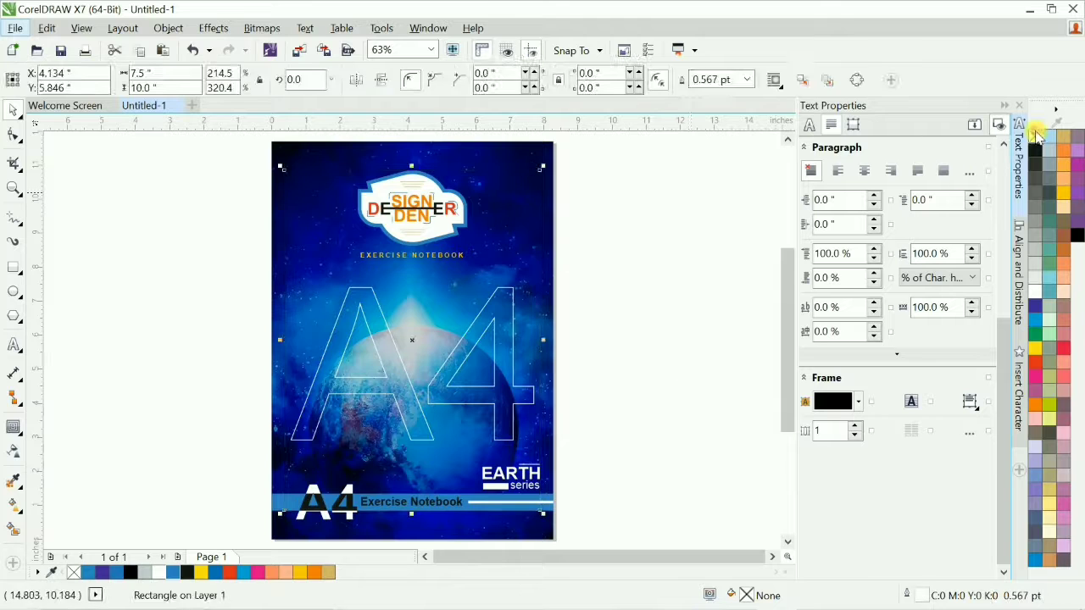
{"action": "left_click", "coordinate": [697, 293]}
{"action": "scroll", "coordinate": [697, 292], "scroll_direction": "down", "scroll_amount": 1}
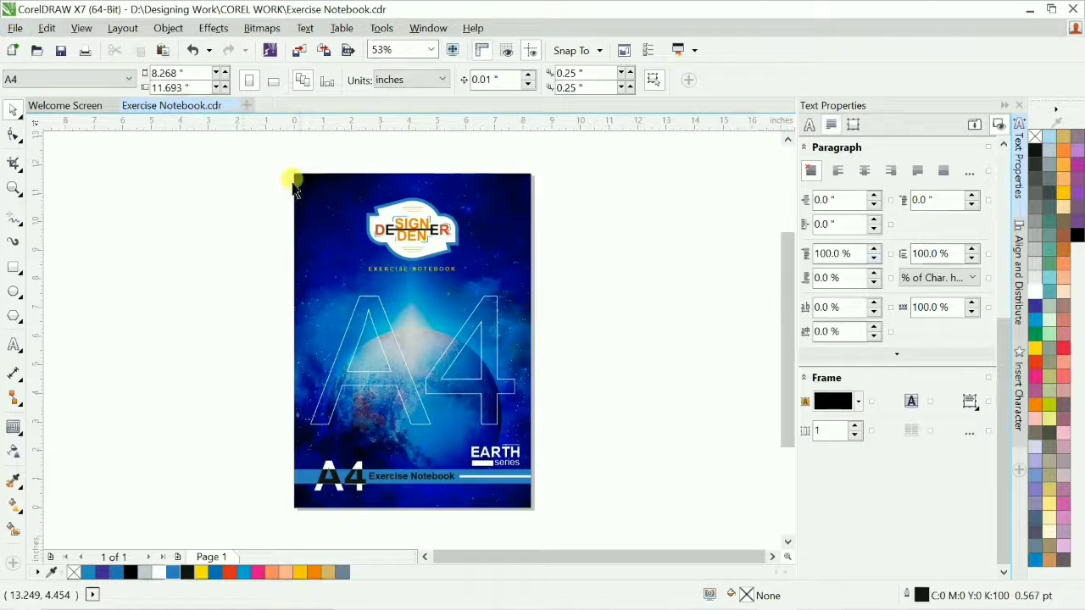
Step: Draw two thin rectangular bands extending from opposite sides of the badge to the page edges, the right one about 2.63 × 0.29 inches
{"action": "left_click_drag", "start_coordinate": [242, 158], "coordinate": [576, 343]}
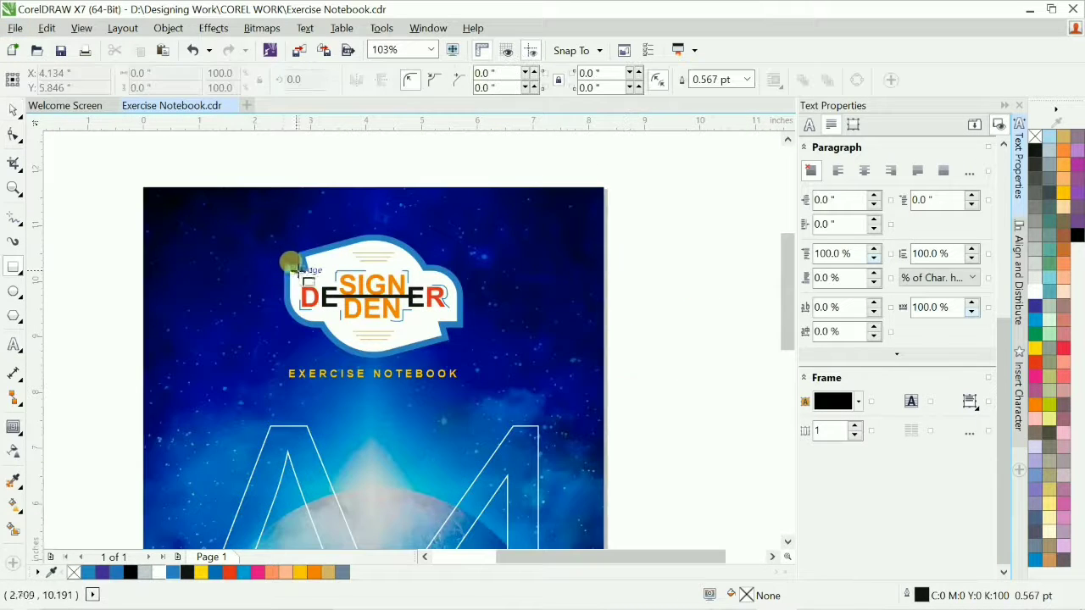
{"action": "mouse_move", "coordinate": [292, 270]}
{"action": "left_mouse_down"}
{"action": "mouse_move", "coordinate": [458, 321]}
{"action": "mouse_move", "coordinate": [605, 321]}
{"action": "mouse_move", "coordinate": [289, 288]}
{"action": "left_mouse_up"}
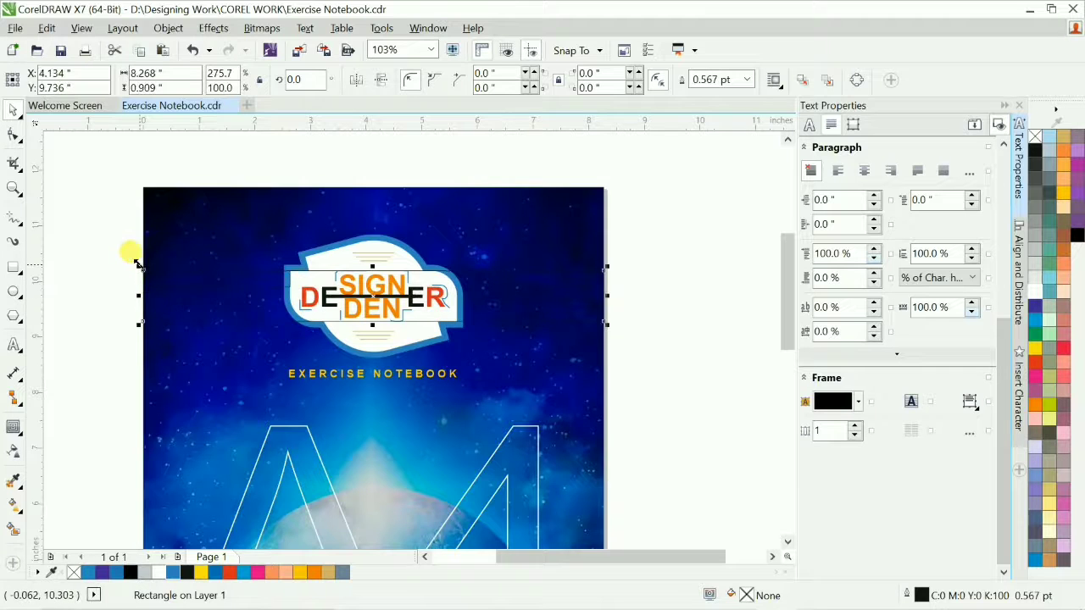
{"action": "left_click_drag", "start_coordinate": [136, 264], "coordinate": [405, 298]}
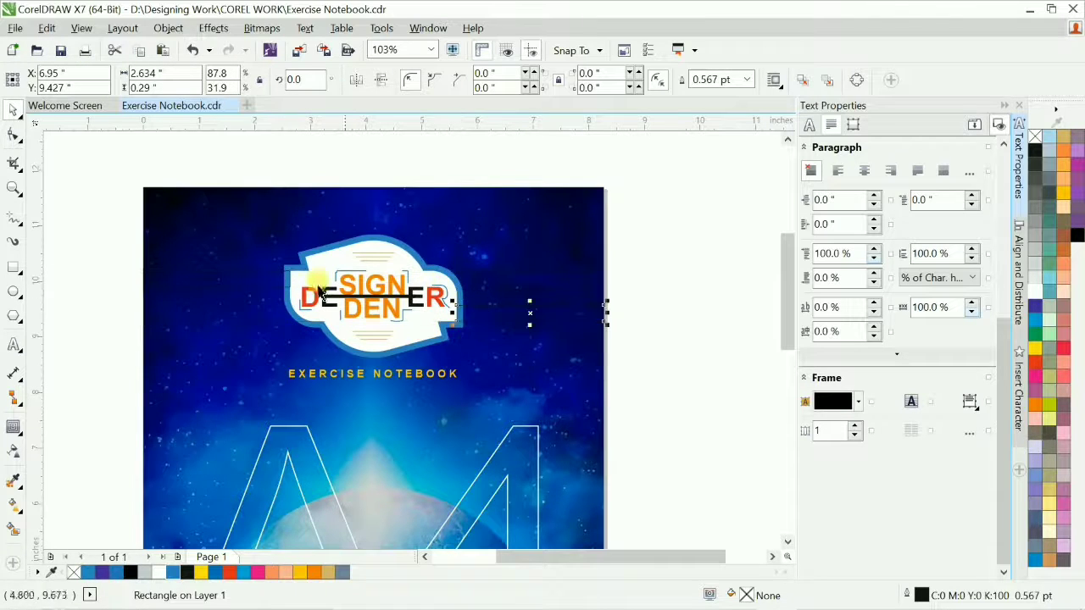
Step: Fill both bands beside the badge with white
{"action": "left_click", "coordinate": [256, 278], "text": "shift"}
{"action": "left_click", "coordinate": [1036, 293]}
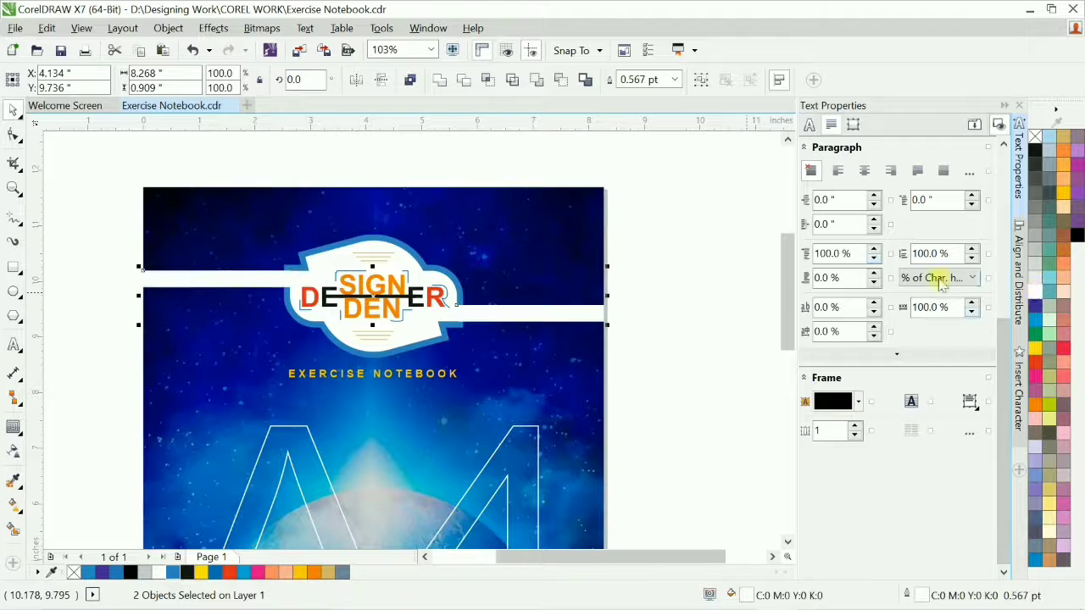
{"action": "left_click", "coordinate": [734, 328]}
Step: Select all parts of the DESIGNER DEN badge together as one group
{"action": "left_click_drag", "start_coordinate": [237, 209], "coordinate": [452, 339]}
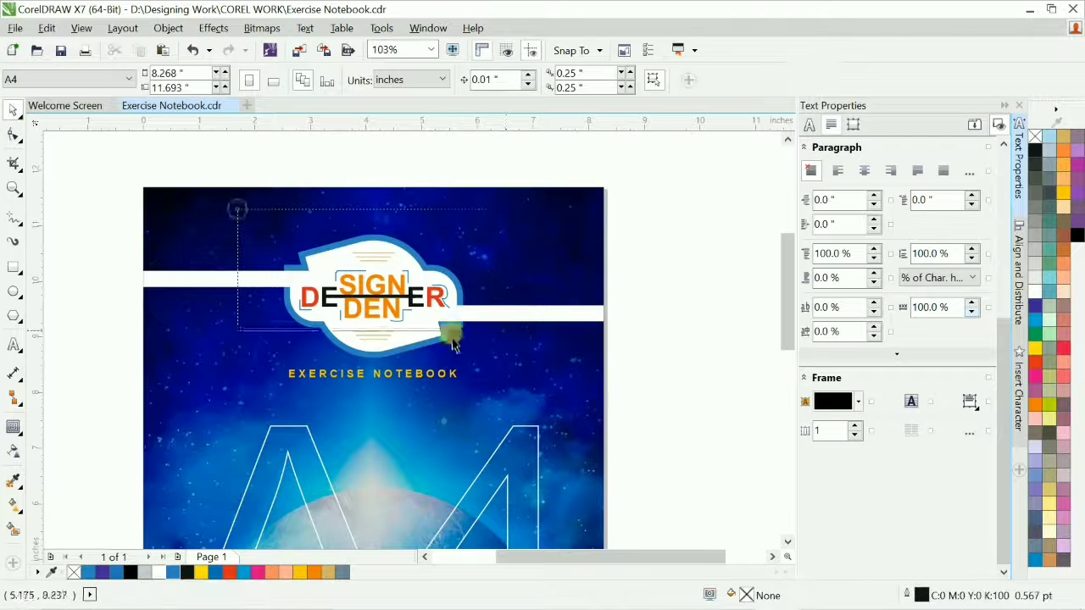
{"action": "left_click_drag", "start_coordinate": [506, 366], "coordinate": [505, 366]}
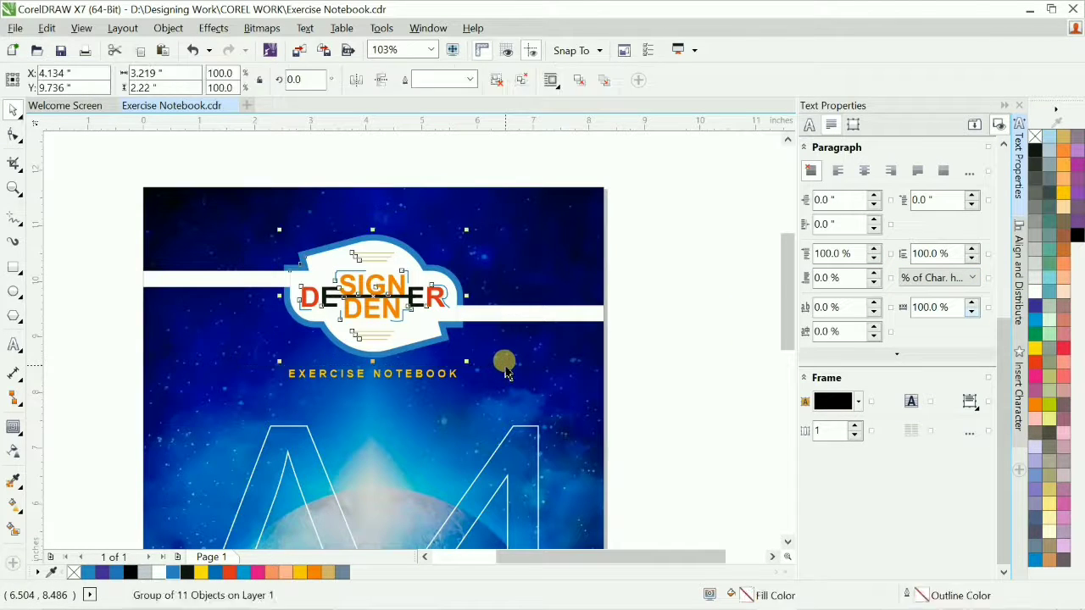
{"action": "left_click", "coordinate": [683, 347]}
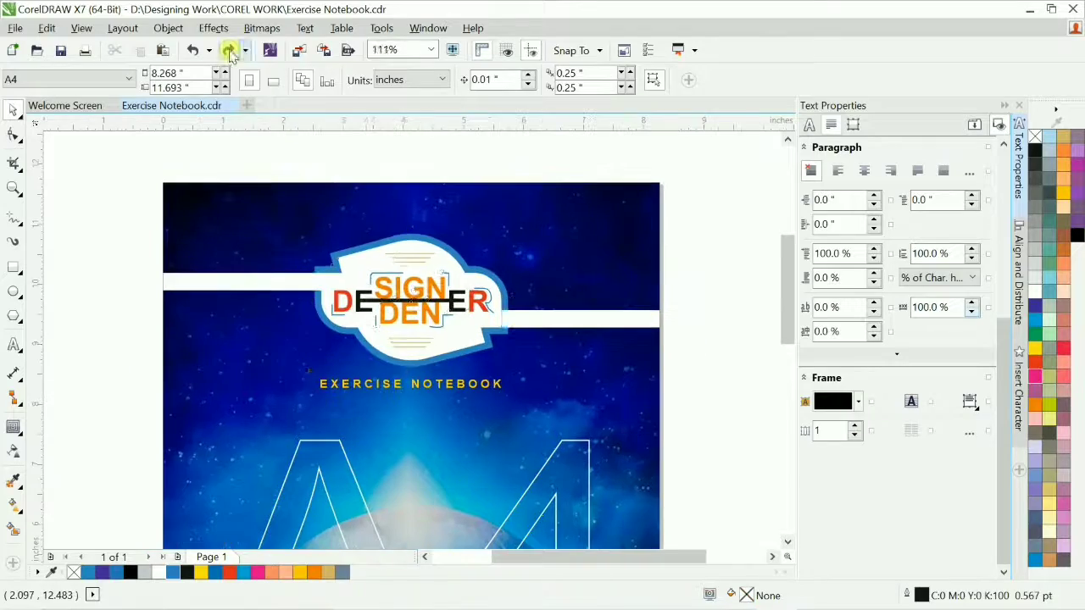